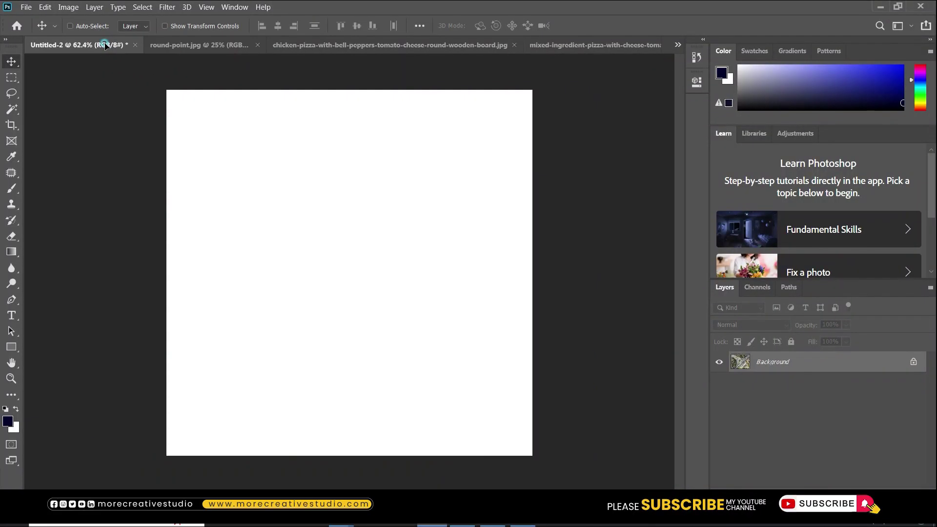
Drag the aerial roundabout photo into Untitled-2 and scale it to about 41% to fill the canvas.
{"action": "left_click_drag", "start_coordinate": [239, 107], "coordinate": [330, 326]}
{"action": "key", "text": "ctrl+t"}
{"action": "key", "text": "ctrl+0"}
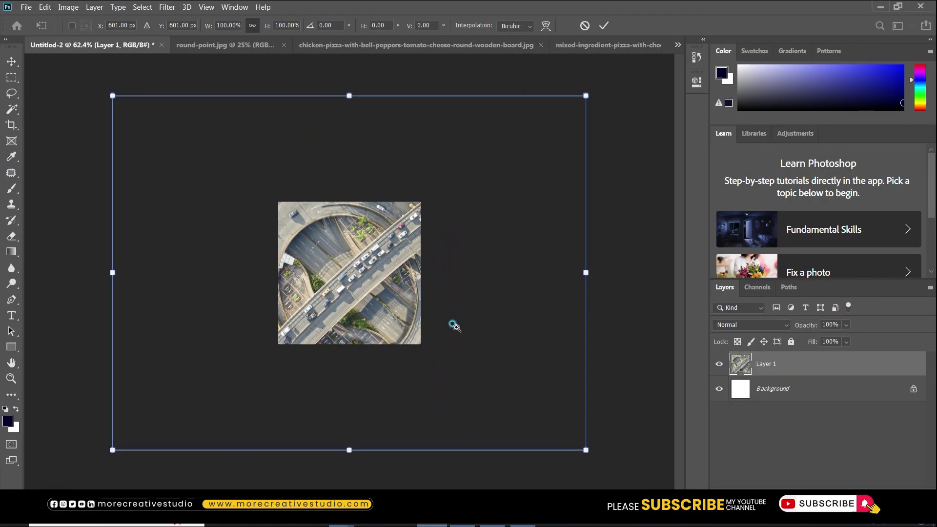
{"action": "left_click_drag", "start_coordinate": [497, 383], "coordinate": [398, 337]}
{"action": "key", "text": "ctrl+0"}
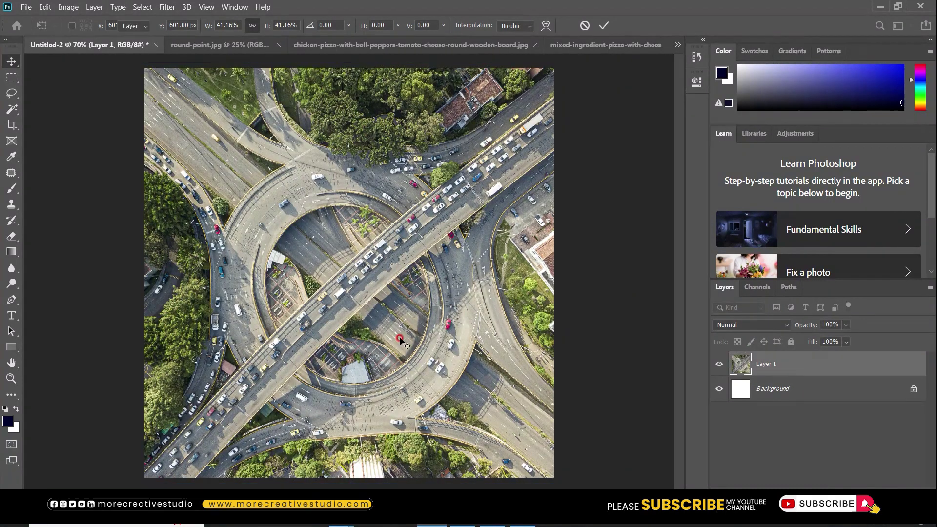
{"action": "key", "text": "Return"}
{"action": "left_click", "coordinate": [227, 46]}
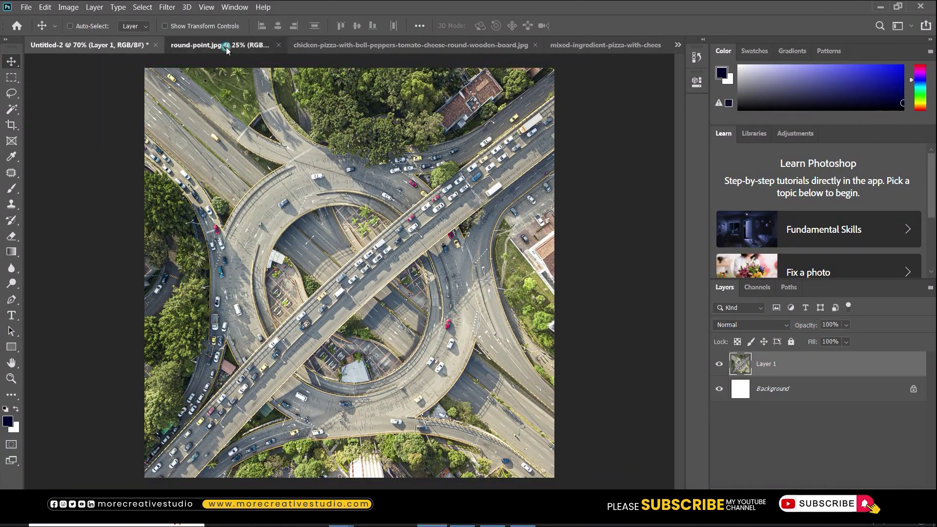
Switch to the mixed-ingredient pizza photo and draw an elliptical selection over the pizza.
{"action": "left_click_drag", "start_coordinate": [341, 244], "coordinate": [341, 192]}
{"action": "key", "text": "ctrl+Tab"}
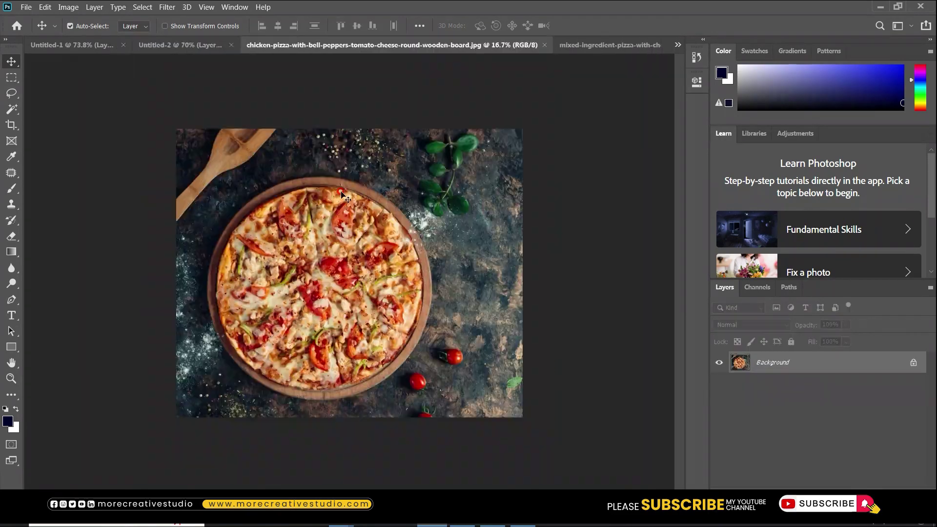
{"action": "key", "text": "ctrl+Tab"}
{"action": "key", "text": "ctrl+0"}
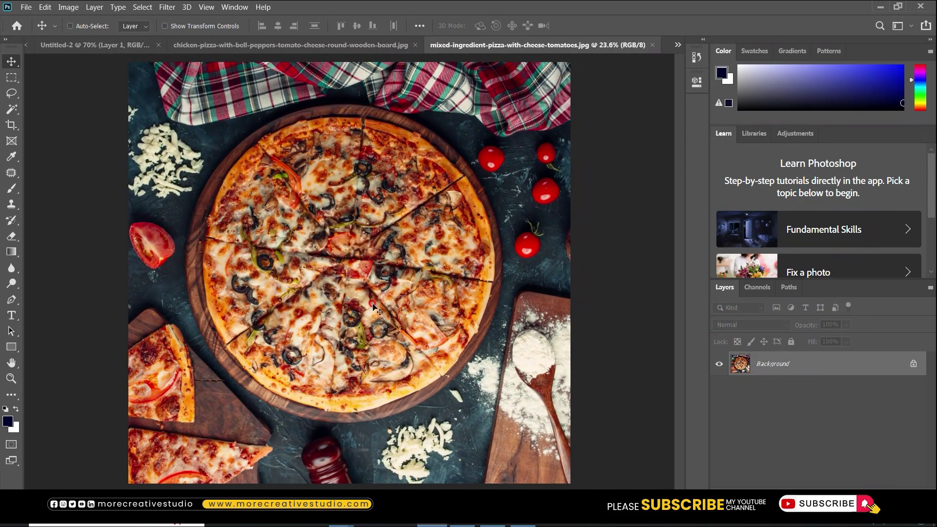
{"action": "key", "text": "m"}
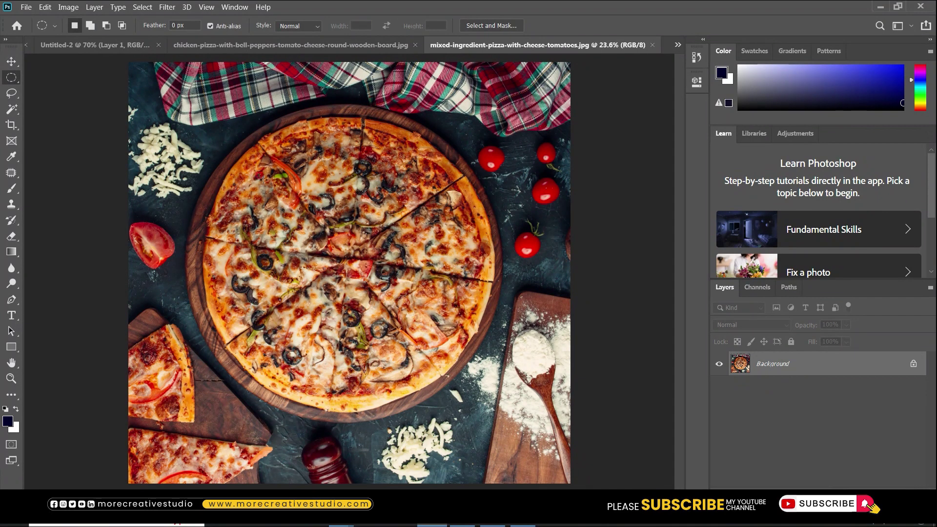
{"action": "left_click_drag", "start_coordinate": [482, 401], "coordinate": [498, 389]}
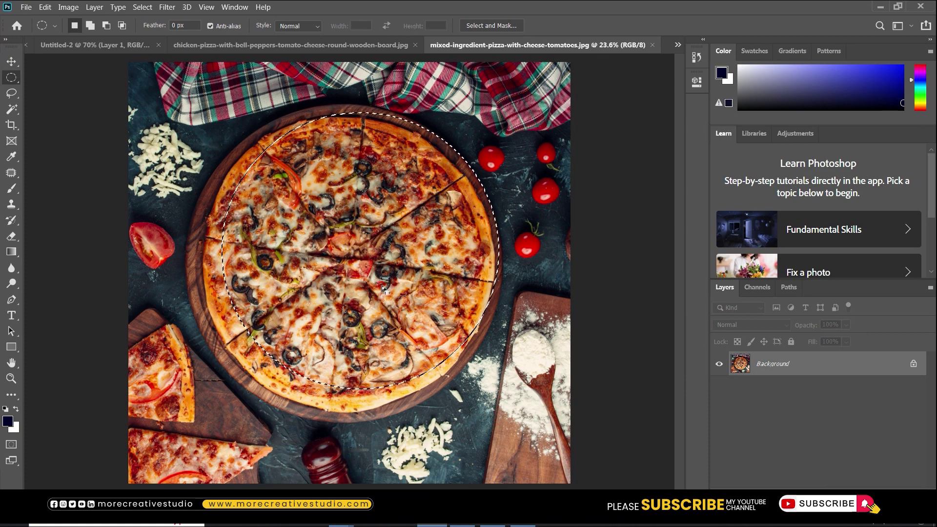
Transform the circular selection so it fits the wooden board's rim.
{"action": "right_click", "coordinate": [374, 264]}
{"action": "left_click", "coordinate": [410, 393]}
{"action": "left_click_drag", "start_coordinate": [222, 388], "coordinate": [175, 421]}
{"action": "left_click_drag", "start_coordinate": [338, 426], "coordinate": [339, 424]}
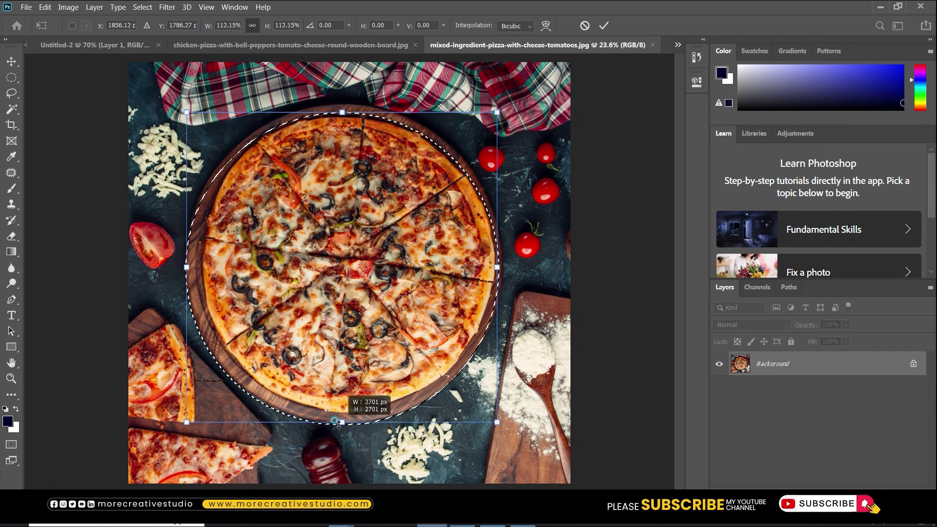
{"action": "left_click_drag", "start_coordinate": [342, 110], "coordinate": [342, 104]}
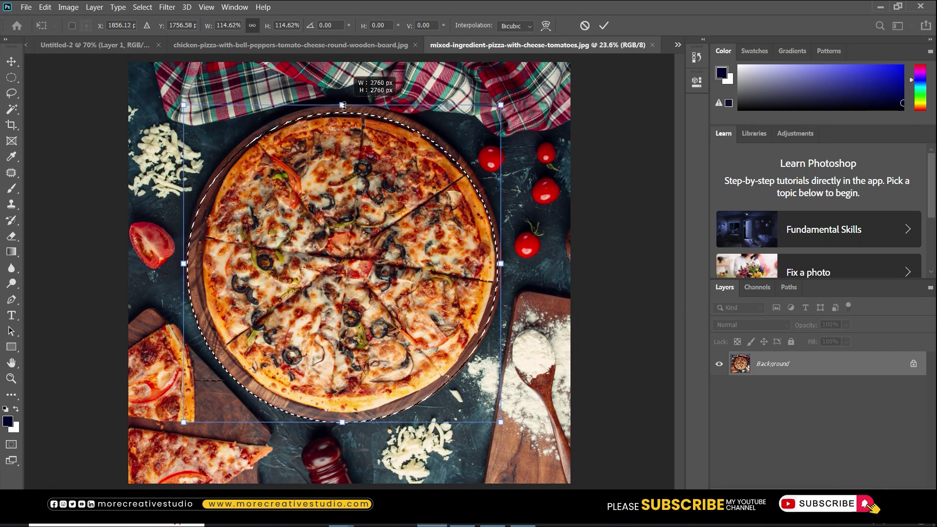
{"action": "key", "text": "Return"}
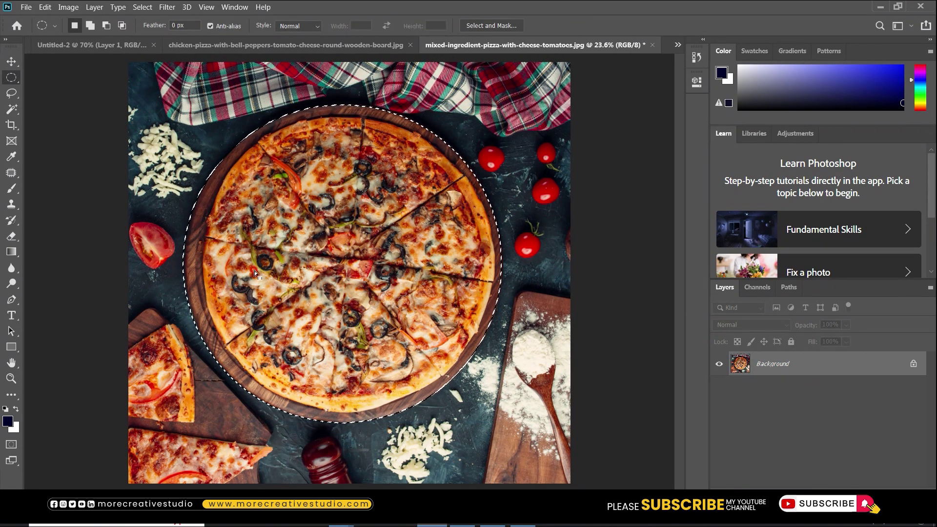
{"action": "right_click", "coordinate": [236, 245]}
{"action": "left_click", "coordinate": [295, 371]}
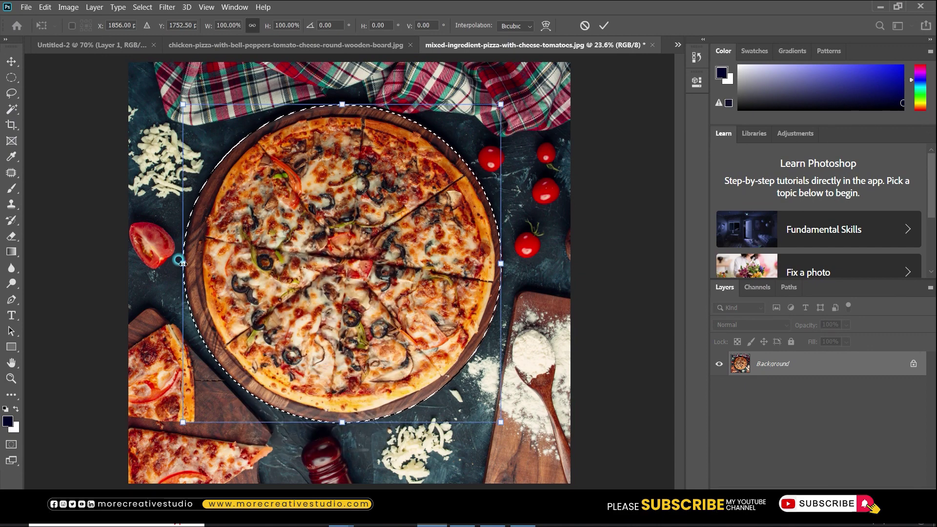
{"action": "left_click_drag", "start_coordinate": [182, 264], "coordinate": [184, 264]}
{"action": "key", "text": "Return"}
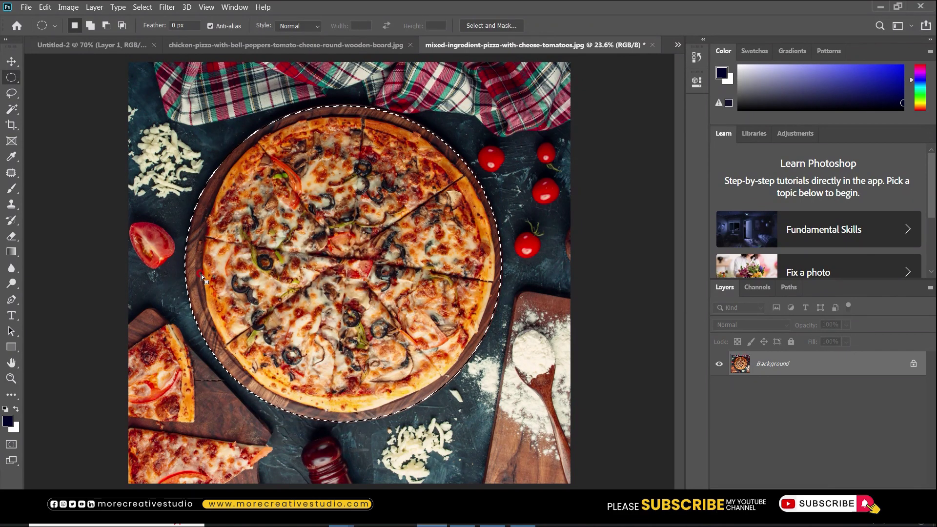
Copy the circled pizza to its own layer and drag it into Untitled-2.
{"action": "key", "text": "ctrl+j"}
{"action": "key", "text": "v"}
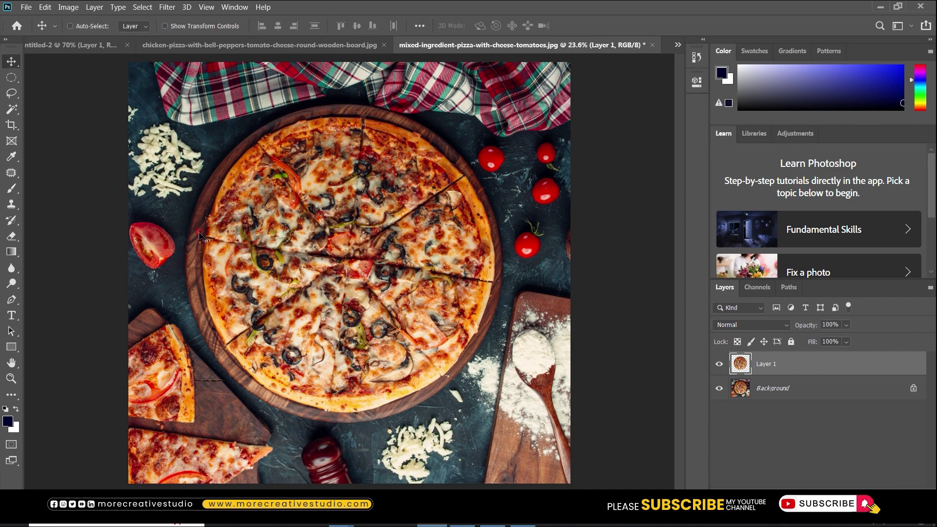
{"action": "left_click_drag", "start_coordinate": [341, 157], "coordinate": [348, 273]}
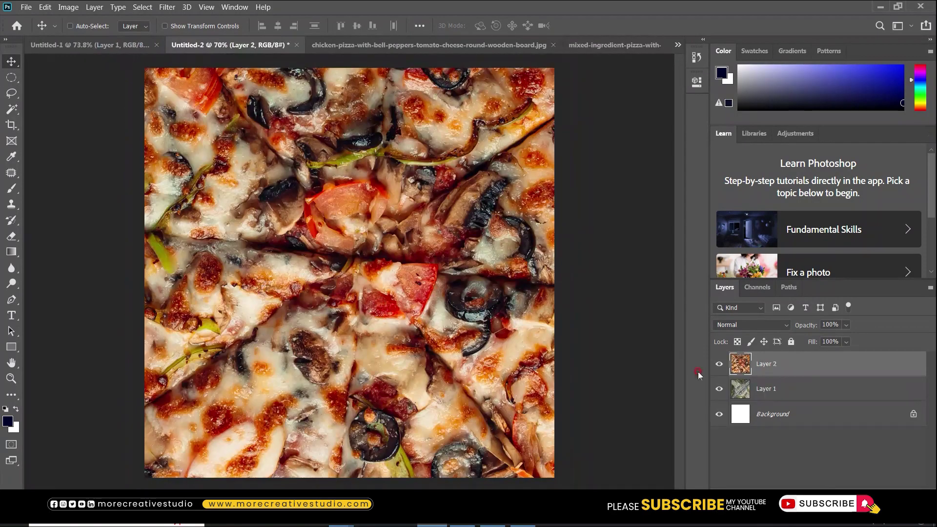
Convert the pizza to a Smart Object and scale it to about 30%, centred on the roundabout.
{"action": "right_click", "coordinate": [766, 366]}
{"action": "left_click", "coordinate": [666, 154]}
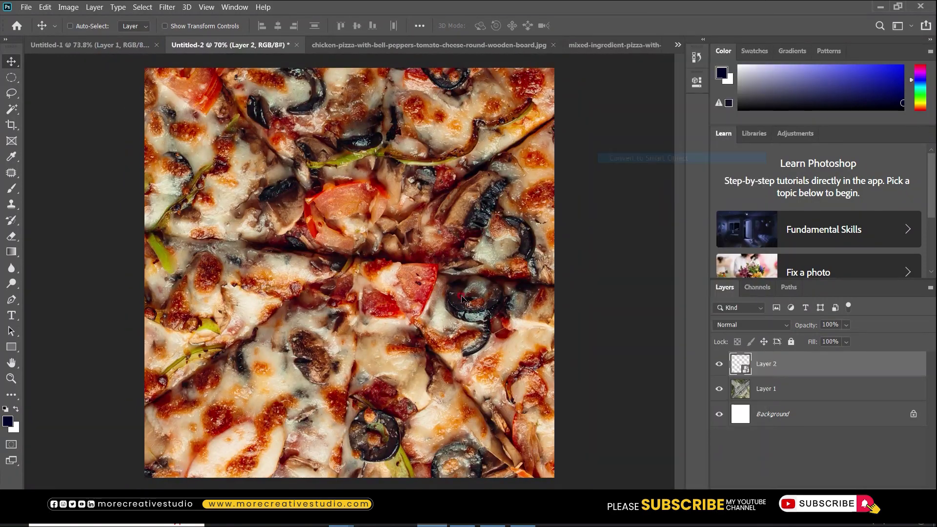
{"action": "scroll", "coordinate": [449, 337], "scroll_direction": "down", "scroll_amount": 5}
{"action": "key", "text": "ctrl+t"}
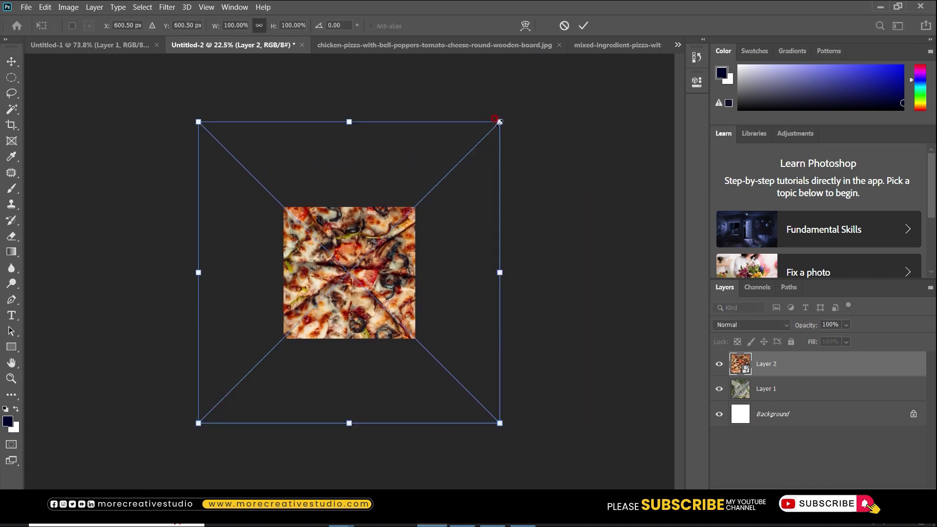
{"action": "left_click_drag", "start_coordinate": [499, 121], "coordinate": [414, 257]}
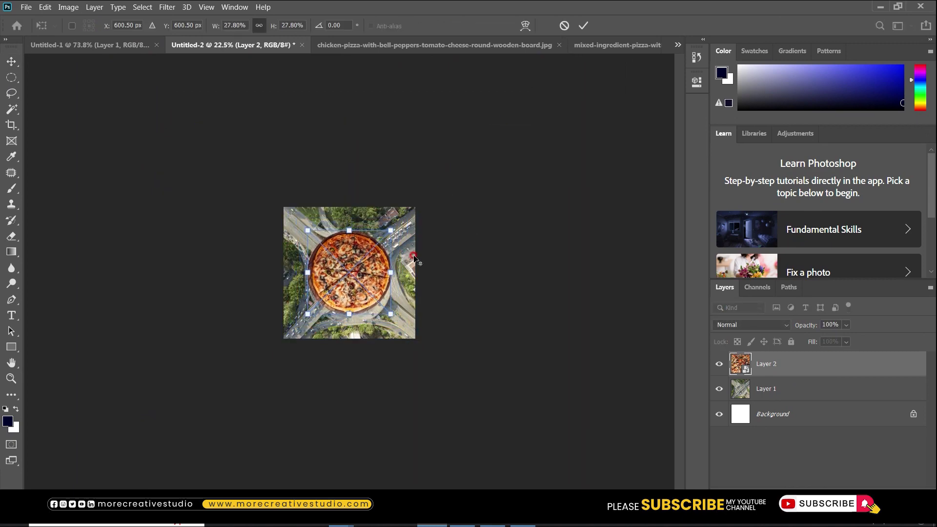
{"action": "key", "text": "ctrl+0"}
{"action": "left_click_drag", "start_coordinate": [419, 211], "coordinate": [419, 227]}
{"action": "left_click_drag", "start_coordinate": [481, 409], "coordinate": [487, 430]}
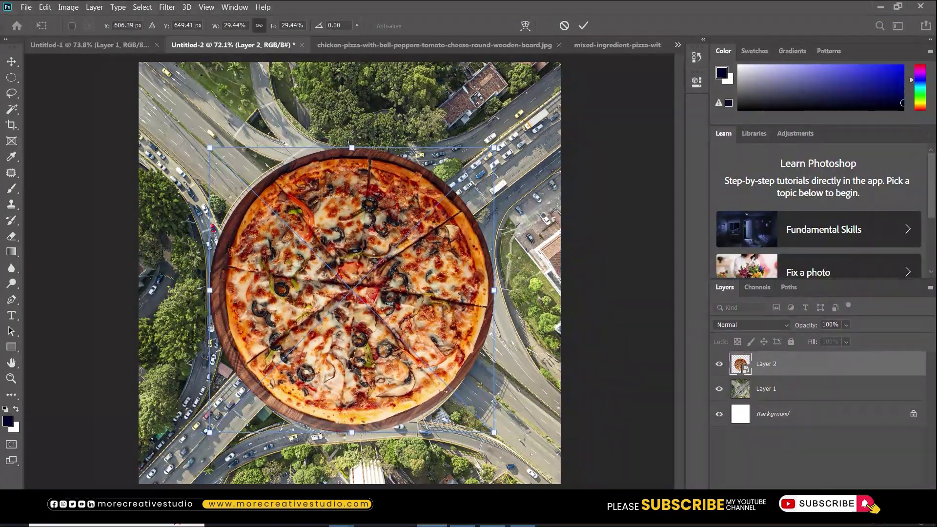
{"action": "left_click_drag", "start_coordinate": [342, 434], "coordinate": [345, 438]}
{"action": "key", "text": "Return"}
Duplicate the pizza, enlarge the lower Layer 2 slightly, and rasterize it.
{"action": "scroll", "coordinate": [242, 273], "scroll_direction": "up", "scroll_amount": 1}
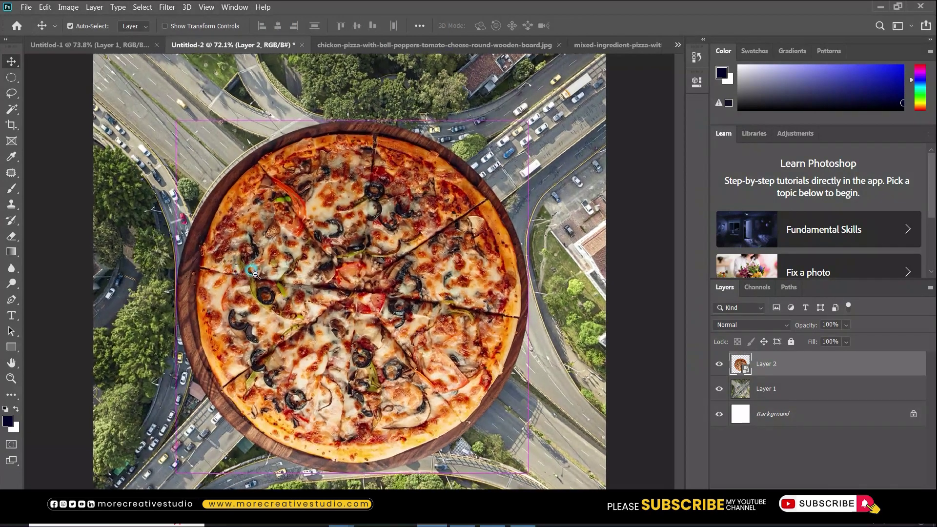
{"action": "scroll", "coordinate": [435, 288], "scroll_direction": "down", "scroll_amount": 1}
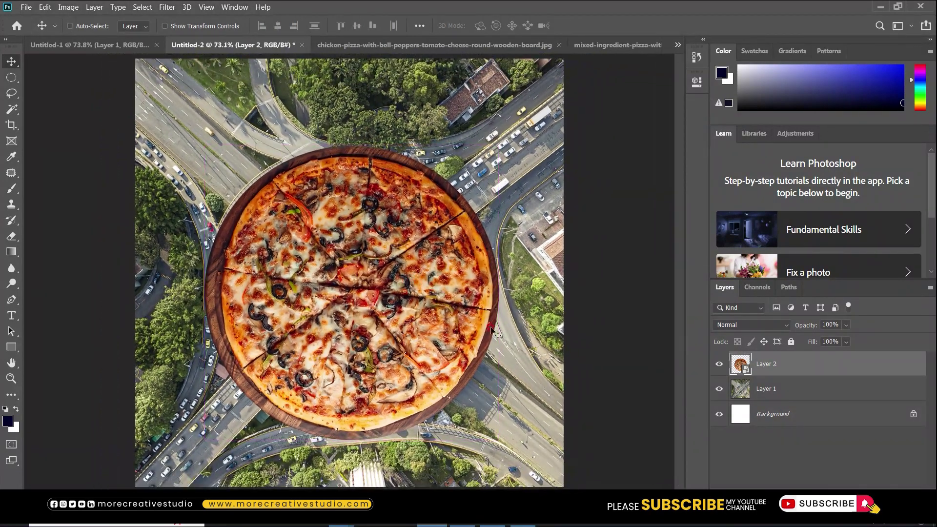
{"action": "key", "text": "ctrl"}
{"action": "key", "text": "ctrl+j"}
{"action": "left_click", "coordinate": [806, 388]}
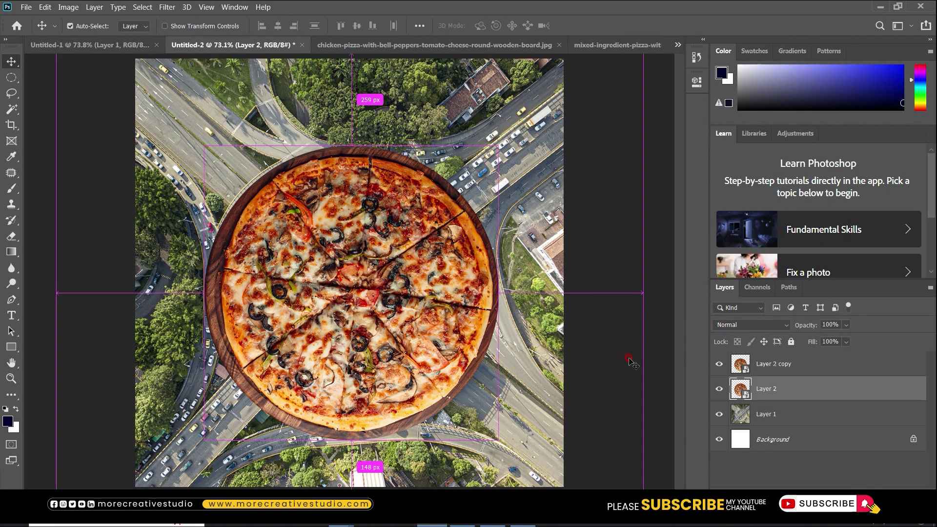
{"action": "key", "text": "ctrl+t"}
{"action": "key", "text": "Return"}
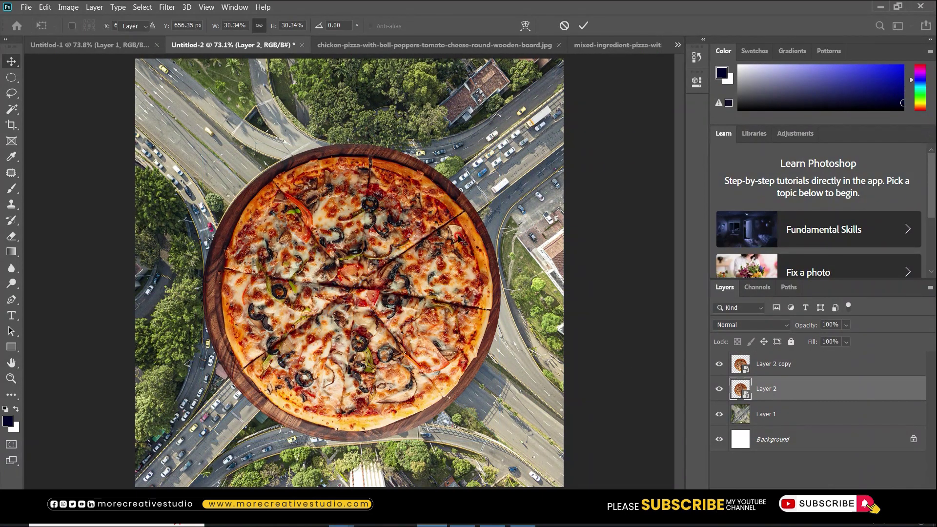
{"action": "key", "text": "b"}
{"action": "left_click", "coordinate": [464, 229]}
{"action": "key", "text": "Return"}
Fill Layer 2's pixels with the sampled grey-blue road colour, preserving transparency.
{"action": "key", "text": "i"}
{"action": "left_click", "coordinate": [492, 374]}
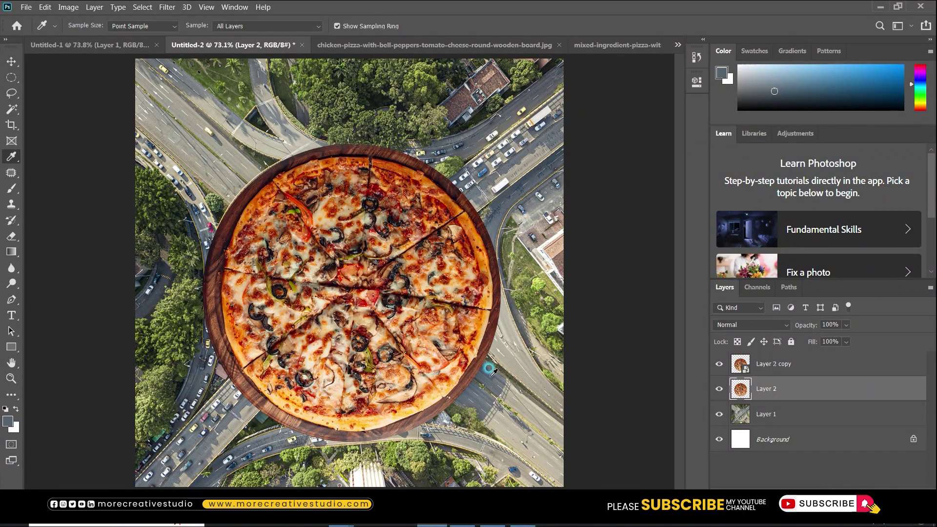
{"action": "key", "text": "/"}
{"action": "key", "text": "alt+BackSpace"}
{"action": "key", "text": "v"}
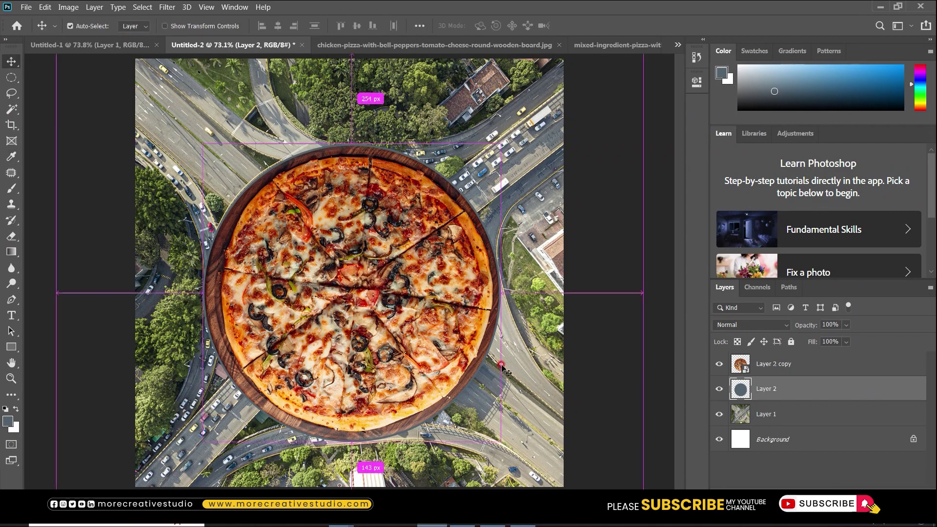
Lens-blur the dark circle layer, set it to Multiply, and drag the airplane into the composite.
{"action": "left_click", "coordinate": [171, 8]}
{"action": "mouse_move", "coordinate": [173, 136]}
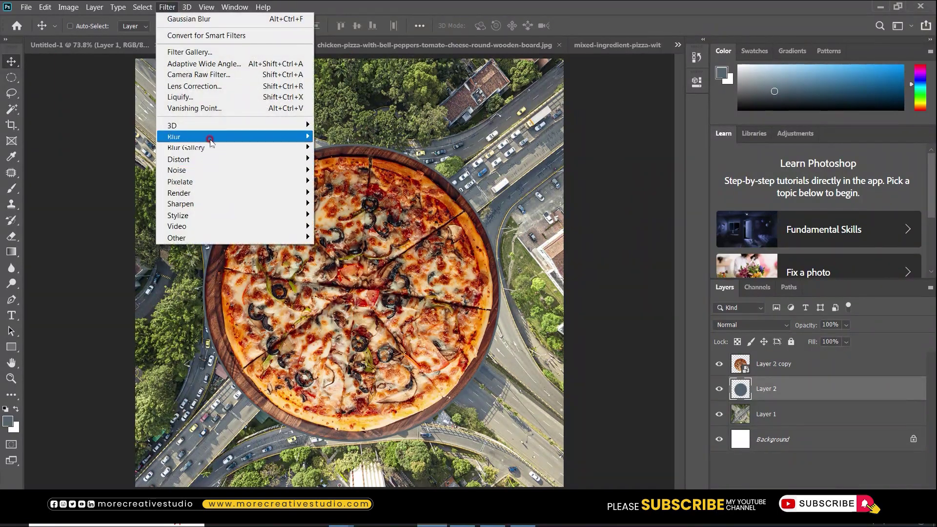
{"action": "left_click", "coordinate": [342, 191]}
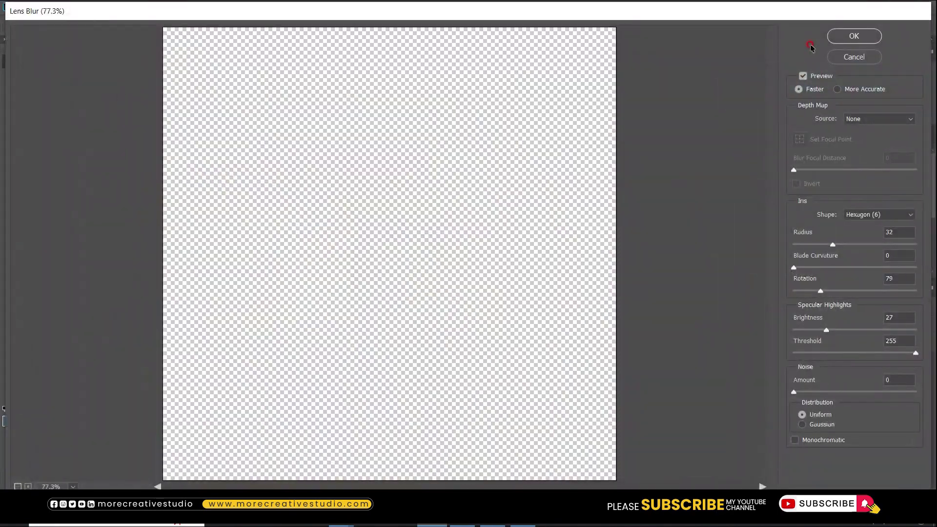
{"action": "key", "text": "Return"}
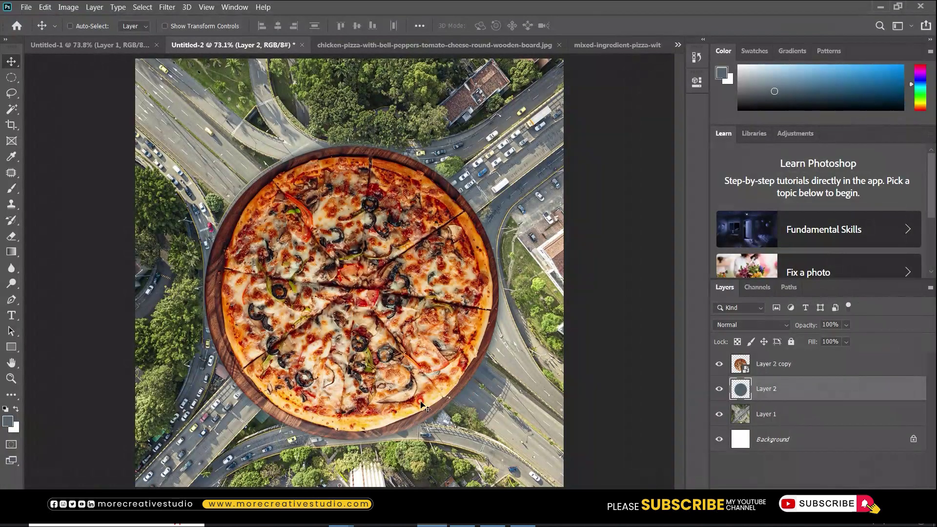
{"action": "left_click", "coordinate": [751, 324]}
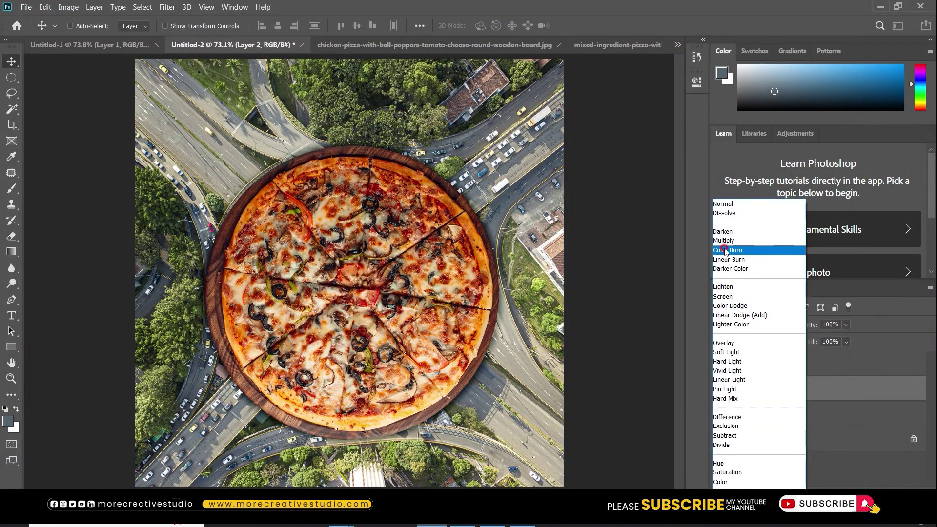
{"action": "left_click", "coordinate": [729, 232]}
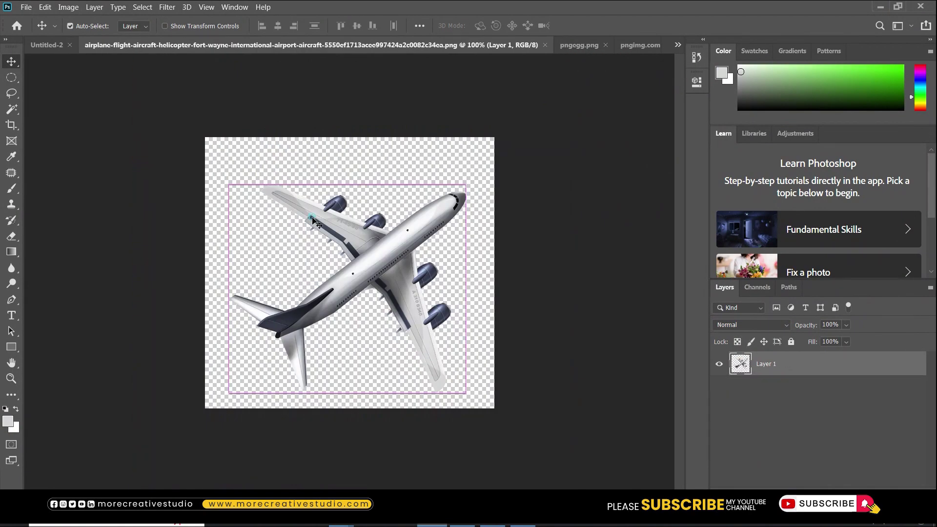
{"action": "mouse_move", "coordinate": [317, 254]}
{"action": "left_mouse_down"}
{"action": "mouse_move", "coordinate": [62, 45]}
{"action": "mouse_move", "coordinate": [507, 284]}
{"action": "left_mouse_up"}
Convert the airplane to a Smart Object, shrink it, and move it onto the upper-left road.
{"action": "right_click", "coordinate": [763, 364]}
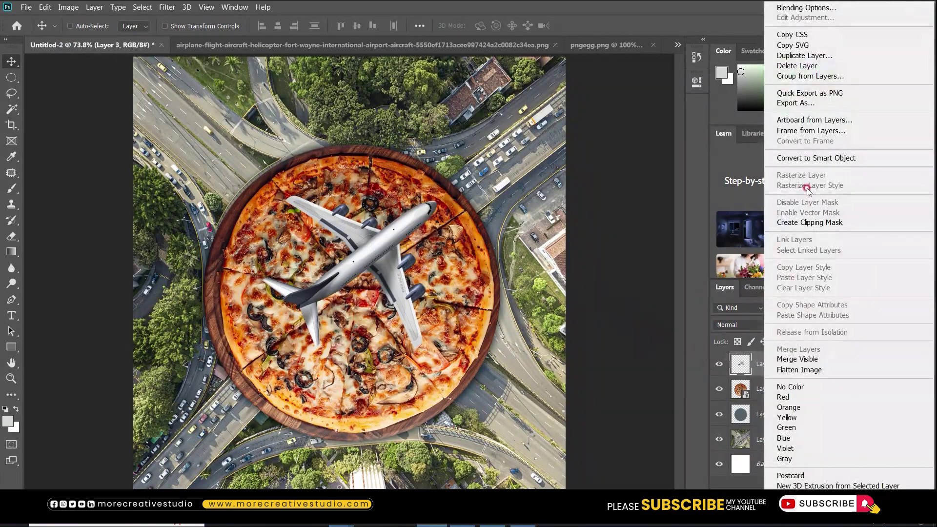
{"action": "left_click", "coordinate": [805, 162]}
{"action": "key", "text": "ctrl+t"}
{"action": "left_click_drag", "start_coordinate": [437, 196], "coordinate": [389, 265]}
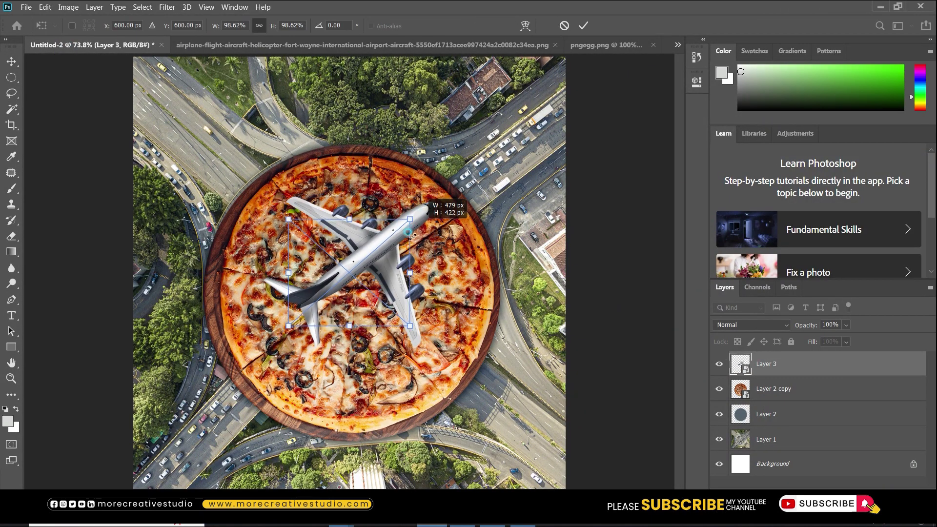
{"action": "key", "text": "Return"}
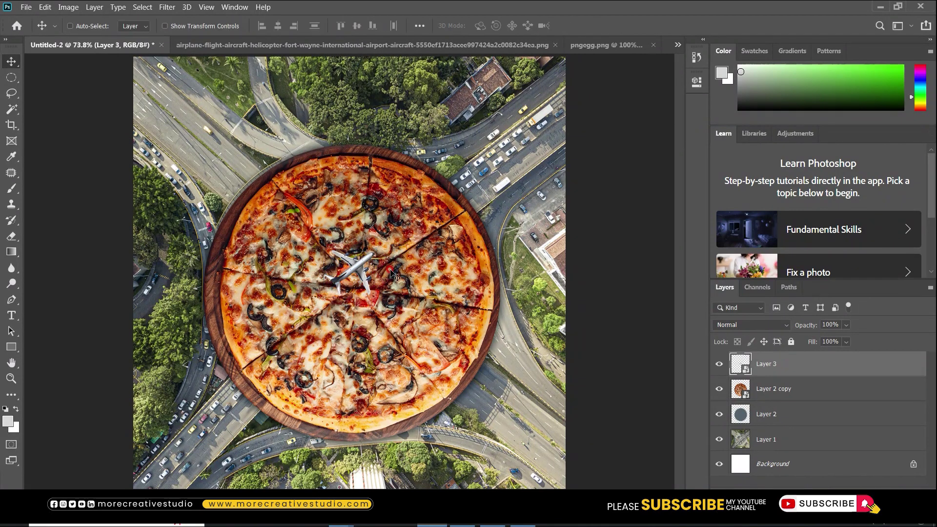
{"action": "mouse_move", "coordinate": [376, 288]}
{"action": "left_mouse_down"}
{"action": "mouse_move", "coordinate": [241, 161]}
{"action": "mouse_move", "coordinate": [218, 175]}
{"action": "left_mouse_up"}
Place the airplane at top centre, flipped vertically and rotated to about 99°.
{"action": "key", "text": "ctrl+t"}
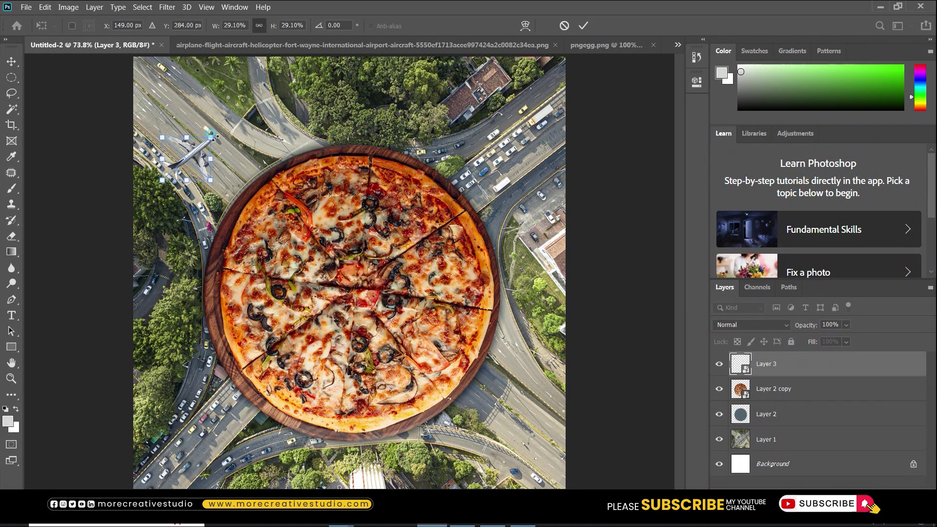
{"action": "left_click_drag", "start_coordinate": [213, 139], "coordinate": [225, 131]}
{"action": "key", "text": "Return"}
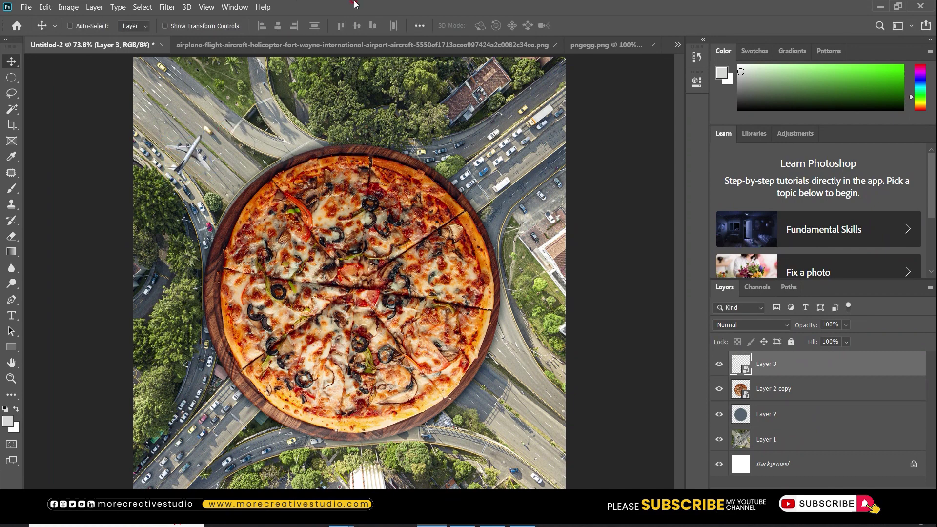
{"action": "left_click_drag", "start_coordinate": [264, 163], "coordinate": [400, 105]}
{"action": "key", "text": "ctrl+t"}
{"action": "right_click", "coordinate": [336, 100]}
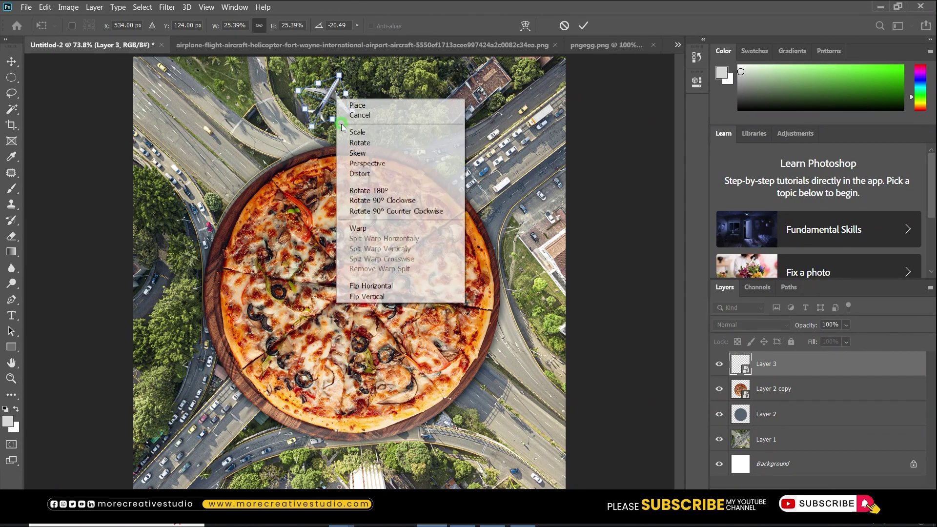
{"action": "left_click", "coordinate": [357, 297]}
{"action": "mouse_move", "coordinate": [383, 124]}
{"action": "left_mouse_down"}
{"action": "mouse_move", "coordinate": [323, 131]}
{"action": "mouse_move", "coordinate": [349, 101]}
{"action": "left_mouse_up"}
{"action": "key", "text": "Return"}
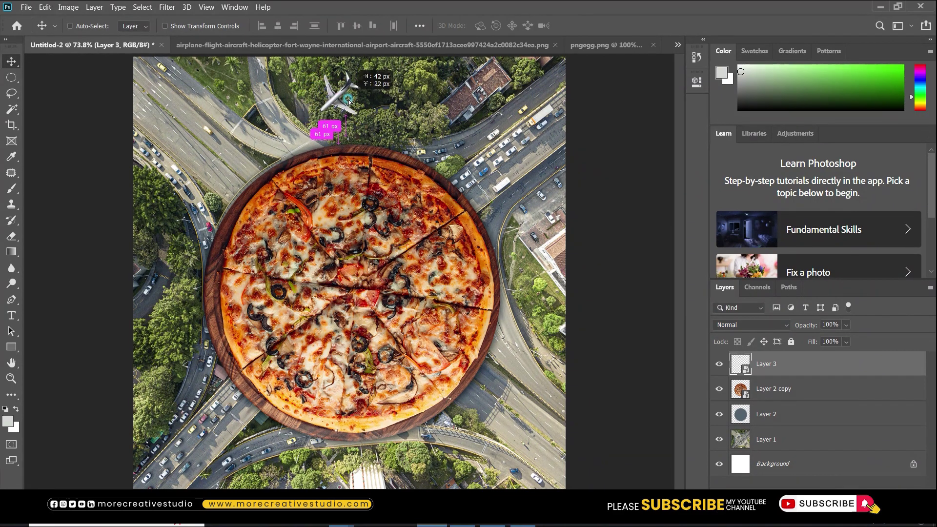
Close the airplane source image and drag the helicopter into the composite.
{"action": "left_click", "coordinate": [418, 44]}
{"action": "key", "text": "ctrl+w"}
{"action": "left_click", "coordinate": [247, 49]}
{"action": "mouse_move", "coordinate": [341, 203]}
{"action": "left_mouse_down"}
{"action": "mouse_move", "coordinate": [117, 49]}
{"action": "mouse_move", "coordinate": [244, 248]}
{"action": "left_mouse_up"}
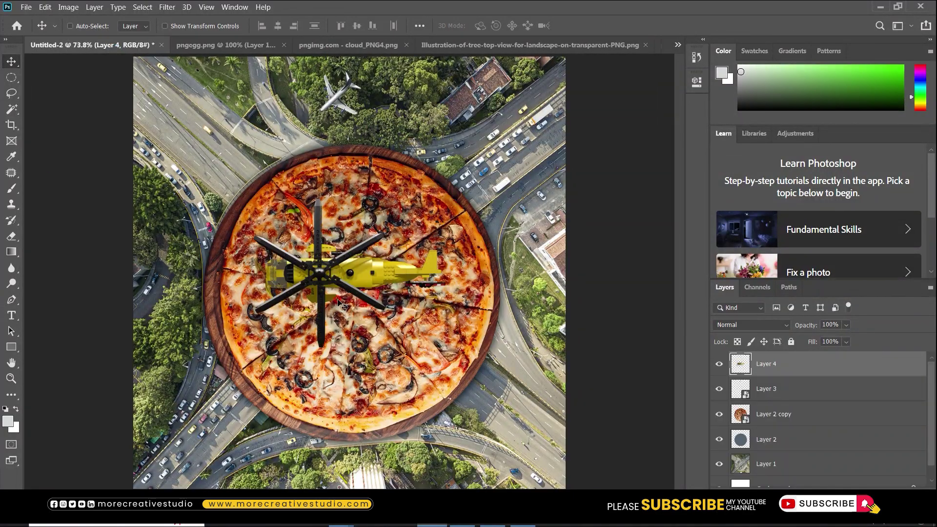
Make the helicopter a Smart Object, shrunk to 36.28% and rotated about −52° onto the lower-right road.
{"action": "right_click", "coordinate": [760, 364]}
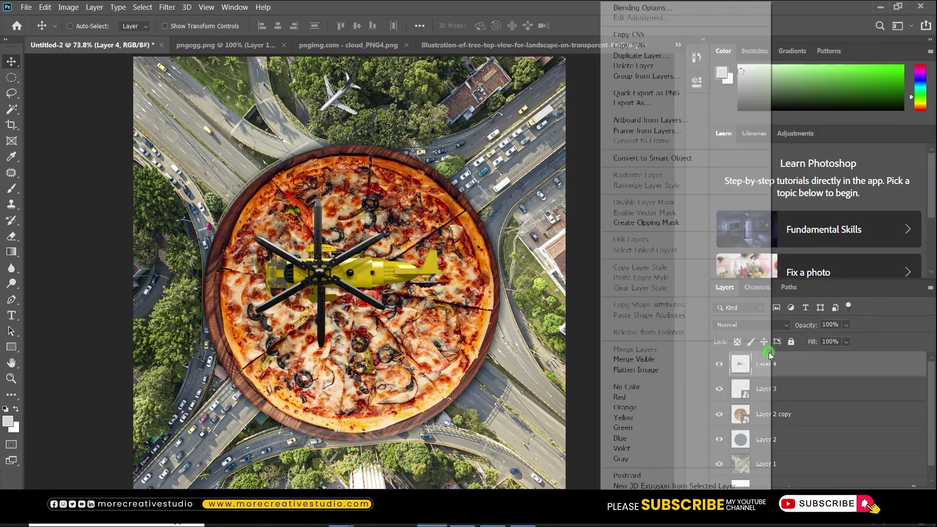
{"action": "left_click", "coordinate": [650, 153]}
{"action": "key", "text": "ctrl+t"}
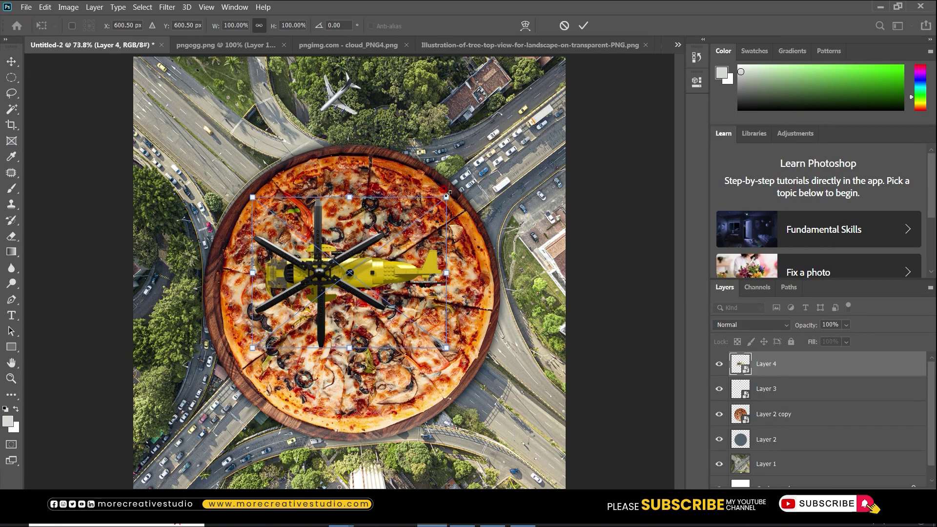
{"action": "left_click_drag", "start_coordinate": [447, 194], "coordinate": [400, 235]}
{"action": "left_click_drag", "start_coordinate": [374, 283], "coordinate": [474, 457]}
{"action": "left_click_drag", "start_coordinate": [500, 410], "coordinate": [530, 405]}
{"action": "left_click_drag", "start_coordinate": [577, 433], "coordinate": [580, 421]}
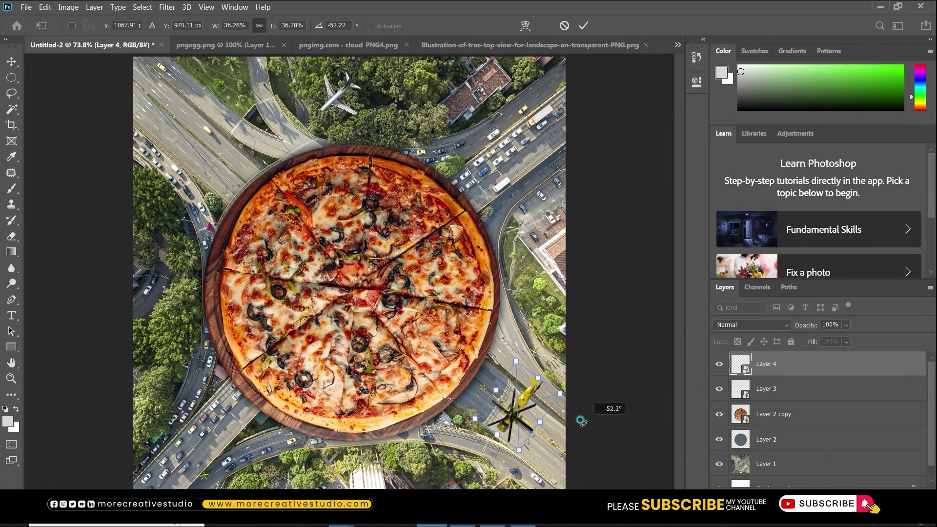
{"action": "key", "text": "Return"}
{"action": "left_click", "coordinate": [225, 49]}
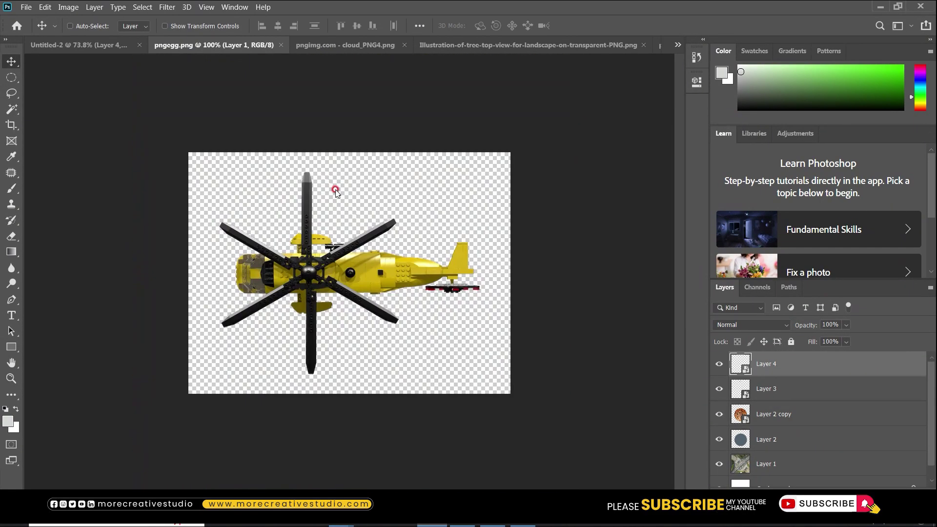
Close the helicopter file, bring in the cloud image, and scale it to fit the canvas.
{"action": "key", "text": "ctrl+w"}
{"action": "key", "text": "ctrl+Tab"}
{"action": "left_click_drag", "start_coordinate": [349, 195], "coordinate": [330, 319]}
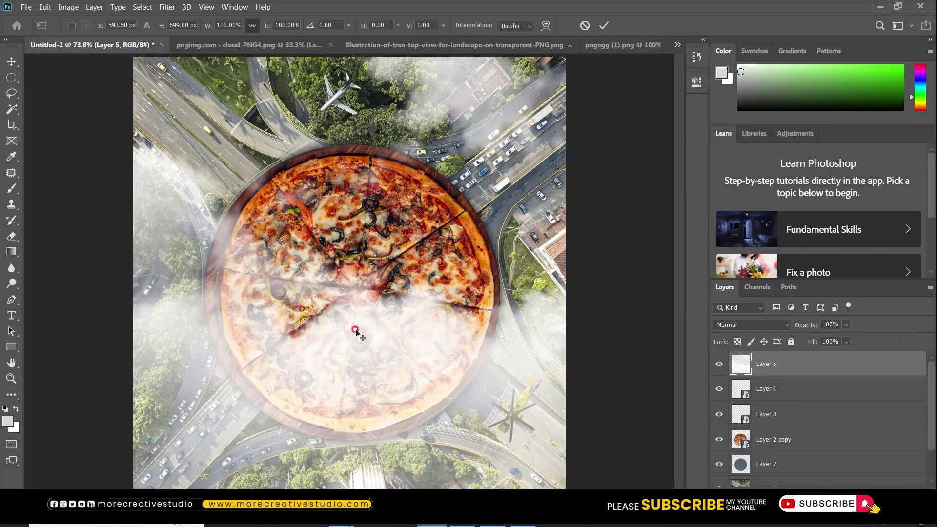
{"action": "key", "text": "ctrl+t"}
{"action": "scroll", "coordinate": [391, 332], "scroll_direction": "down", "scroll_amount": 3}
{"action": "scroll", "coordinate": [401, 335], "scroll_direction": "down", "scroll_amount": 3}
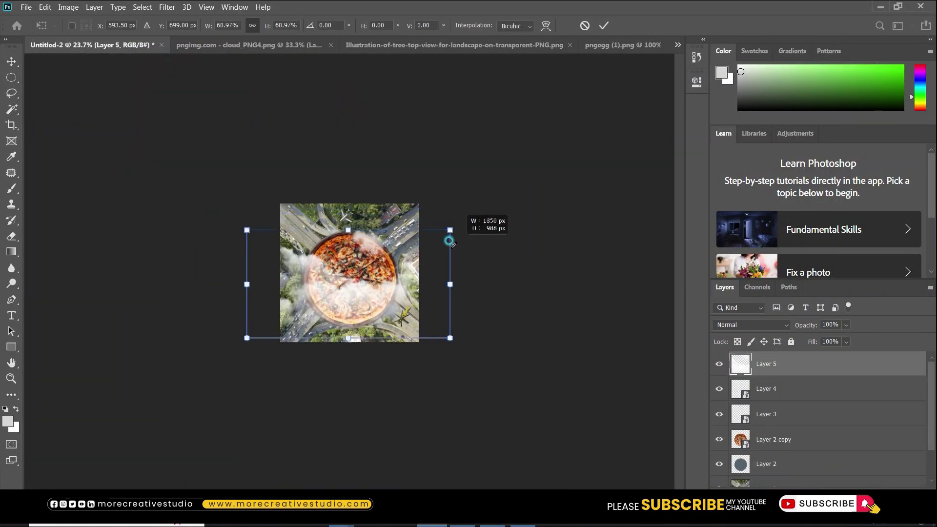
{"action": "left_click_drag", "start_coordinate": [522, 189], "coordinate": [451, 229]}
{"action": "key", "text": "Return"}
{"action": "key", "text": "ctrl+0"}
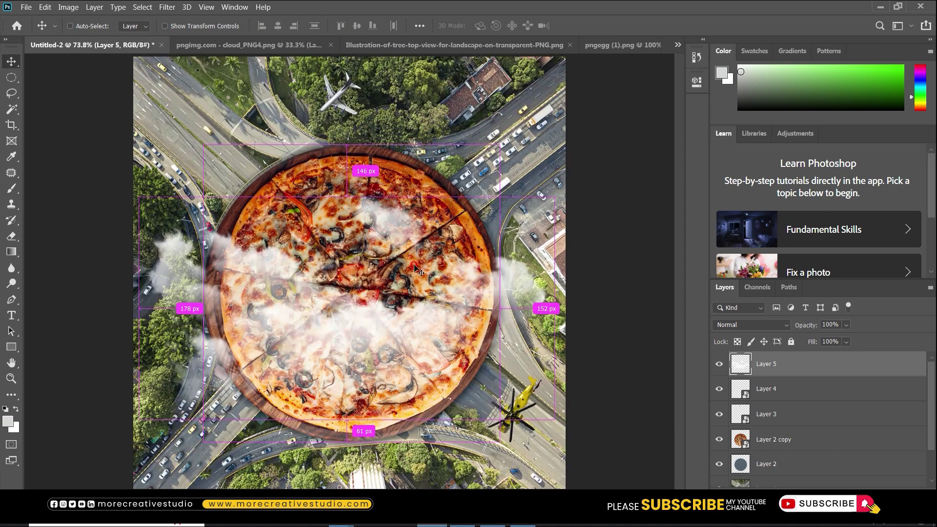
Put the clouds below the airplane along the pizza's lower edge, with a copy at upper right.
{"action": "key", "text": "ctrl+bracketleft"}
{"action": "key", "text": "ctrl+bracketleft"}
{"action": "key", "text": "ctrl+bracketleft"}
{"action": "key", "text": "ctrl+bracketright"}
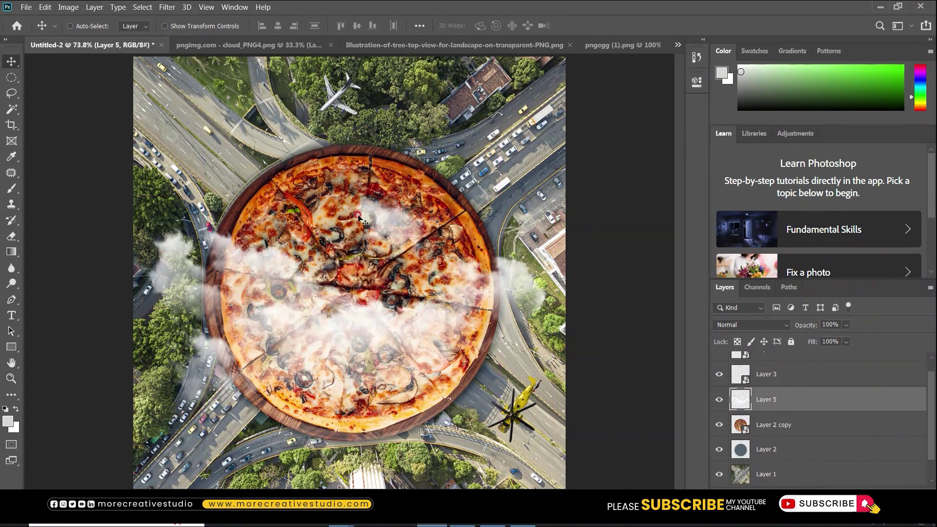
{"action": "left_click_drag", "start_coordinate": [359, 218], "coordinate": [379, 364]}
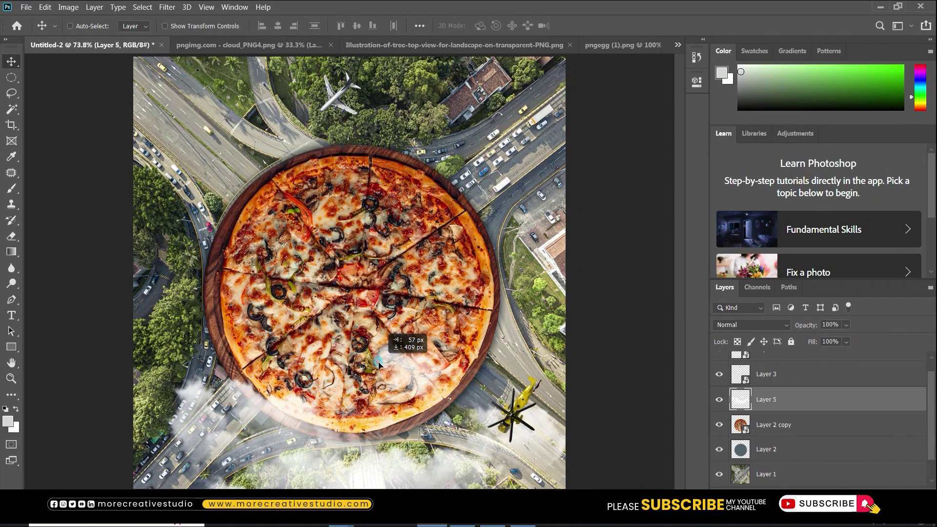
{"action": "mouse_move", "coordinate": [378, 437]}
{"action": "left_mouse_down"}
{"action": "mouse_move", "coordinate": [539, 193]}
{"action": "mouse_move", "coordinate": [587, 236]}
{"action": "mouse_move", "coordinate": [583, 224]}
{"action": "mouse_move", "coordinate": [366, 122]}
{"action": "mouse_move", "coordinate": [205, 139]}
{"action": "left_mouse_up"}
{"action": "key", "text": "ctrl+t"}
{"action": "right_click", "coordinate": [270, 149]}
Flip the cloud copy vertically and rotate it onto the roundabout's upper left.
{"action": "left_click", "coordinate": [299, 363]}
{"action": "mouse_move", "coordinate": [300, 293]}
{"action": "left_mouse_down"}
{"action": "mouse_move", "coordinate": [396, 226]}
{"action": "mouse_move", "coordinate": [408, 171]}
{"action": "left_mouse_up"}
{"action": "left_click_drag", "start_coordinate": [279, 195], "coordinate": [236, 203]}
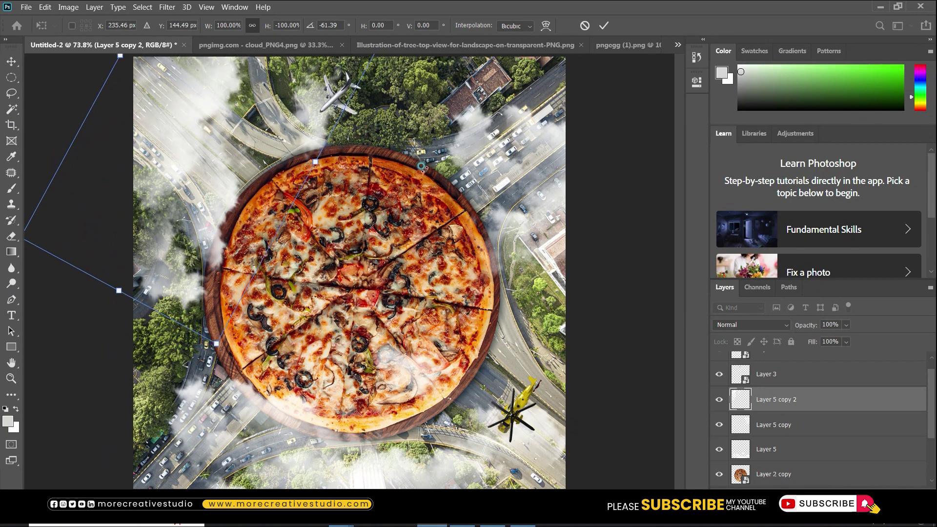
{"action": "key", "text": "Return"}
Reposition the clouds against the alignment guides and add a layer mask to Layer 5 copy 2.
{"action": "left_click", "coordinate": [250, 439], "text": "ctrl"}
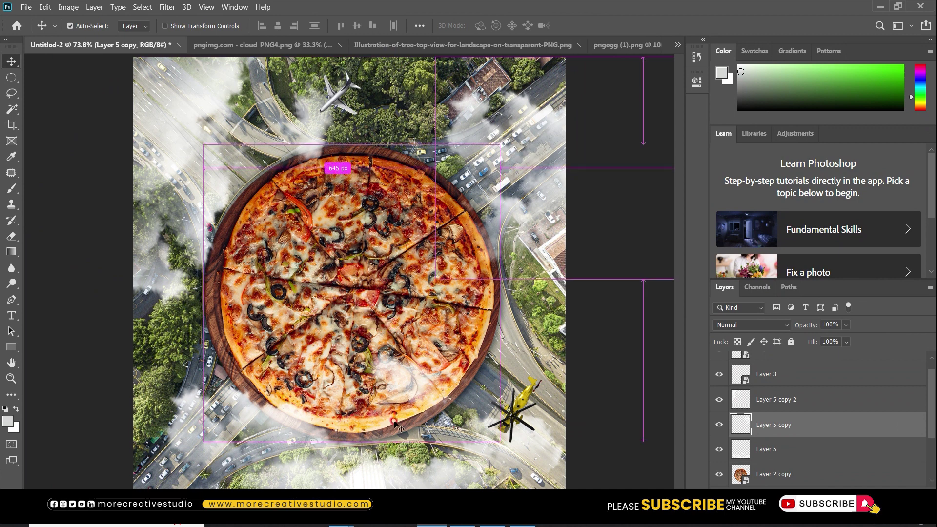
{"action": "left_click_drag", "start_coordinate": [503, 233], "coordinate": [173, 142]}
{"action": "left_click", "coordinate": [281, 250], "text": "ctrl"}
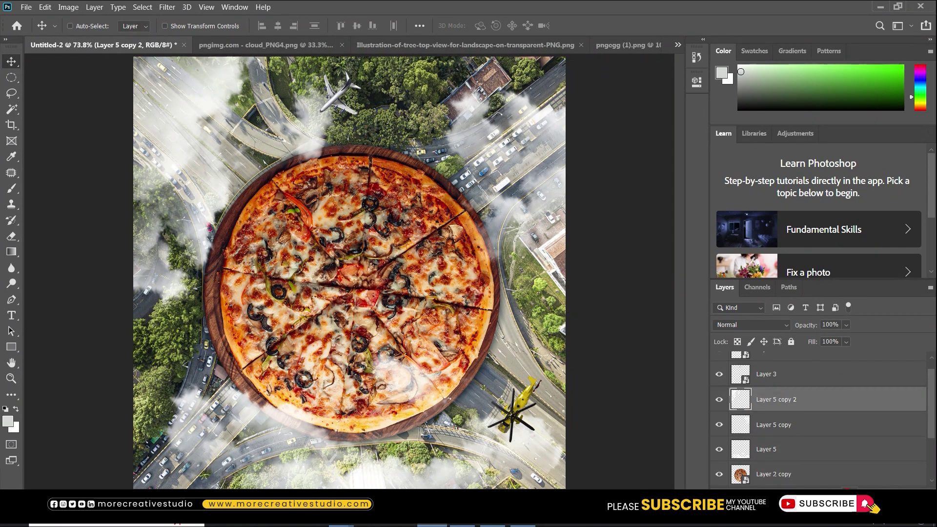
{"action": "left_click", "coordinate": [749, 483]}
Erase the top-left cloud haze on Layer 5 copy 2's mask.
{"action": "key", "text": "e"}
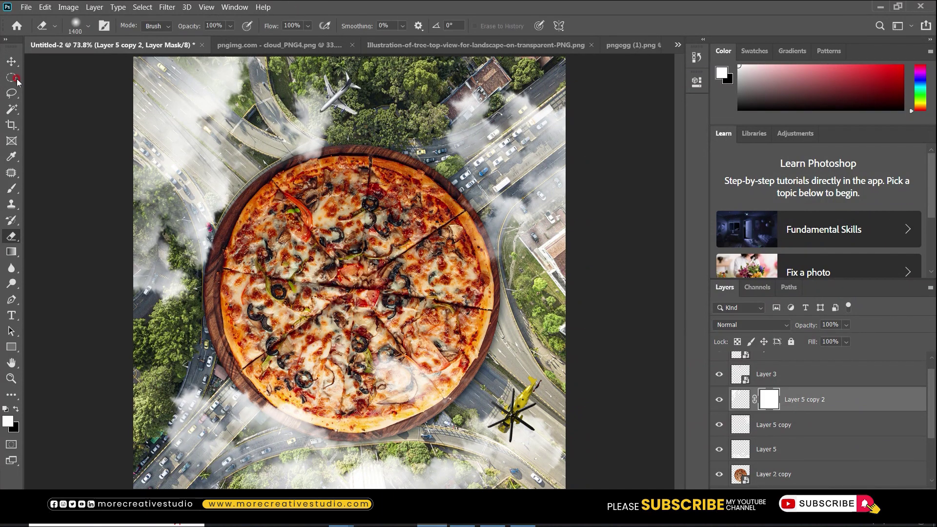
{"action": "left_click", "coordinate": [13, 78]}
{"action": "key", "text": "e"}
{"action": "left_click", "coordinate": [93, 73]}
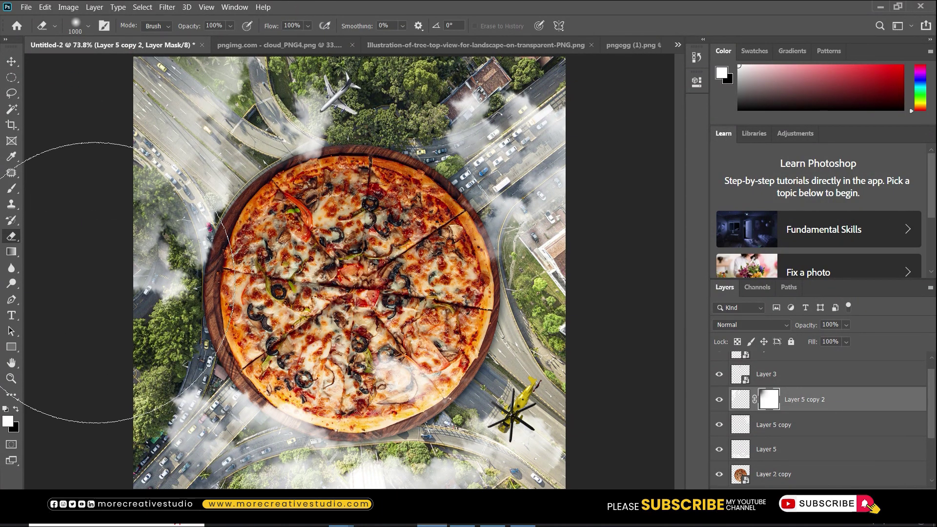
{"action": "key", "text": "v"}
Add masks to Layer 5 copy and Layer 5 and erase the cloud haze over the pizza.
{"action": "left_click", "coordinate": [781, 425]}
{"action": "left_click", "coordinate": [854, 488]}
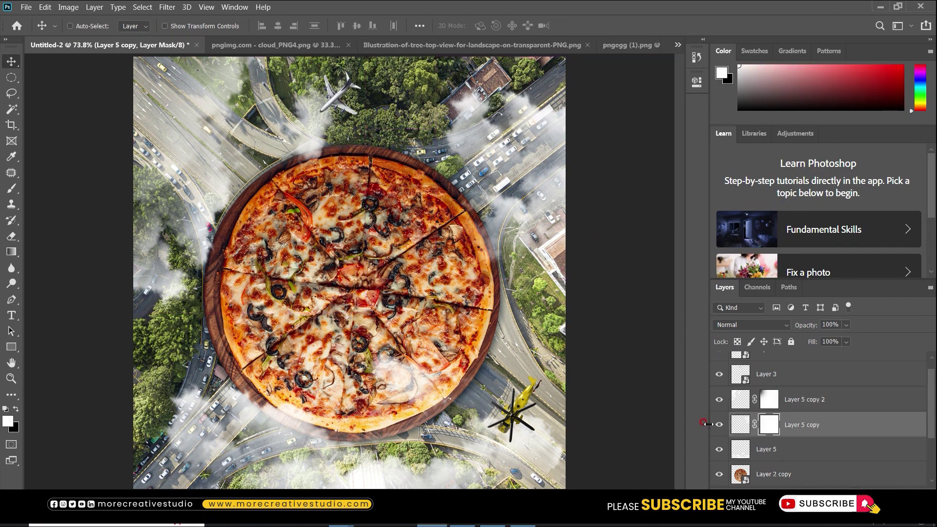
{"action": "key", "text": "e"}
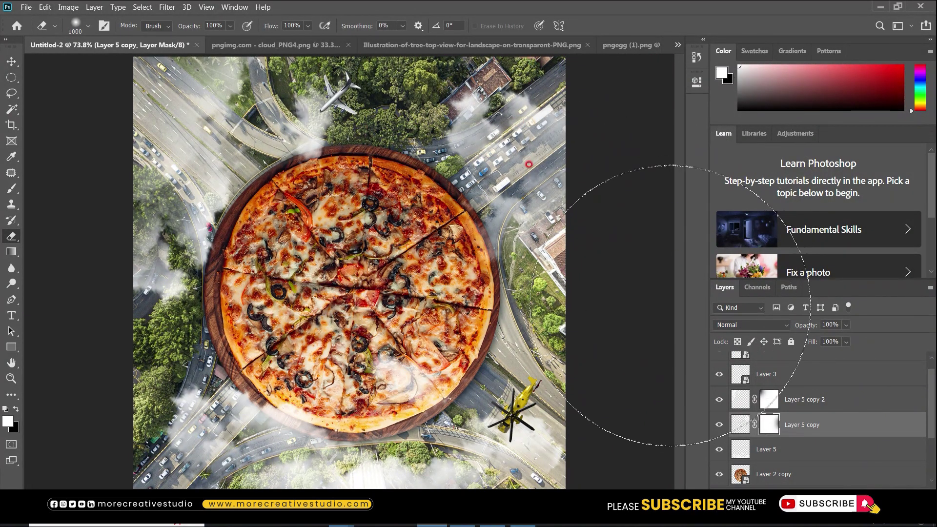
{"action": "key", "text": "v"}
{"action": "left_click", "coordinate": [769, 451]}
{"action": "left_click", "coordinate": [849, 487]}
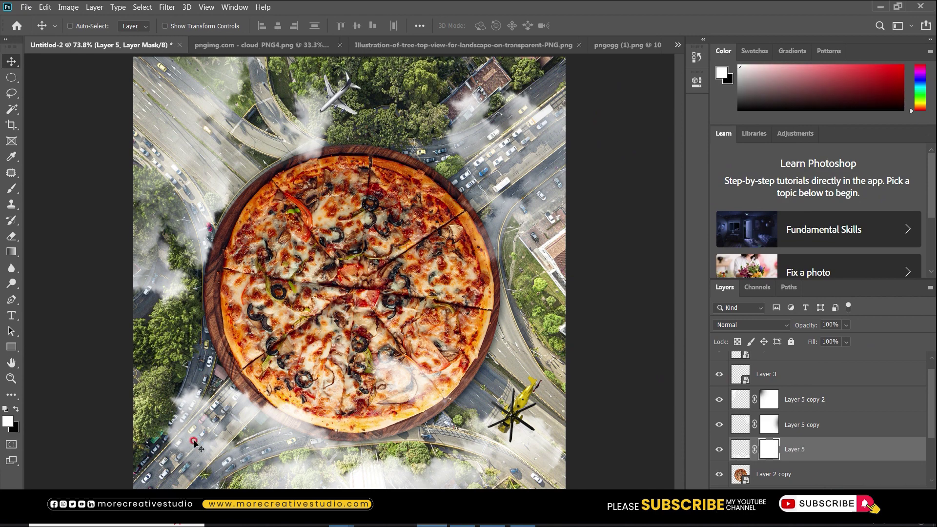
{"action": "key", "text": "e"}
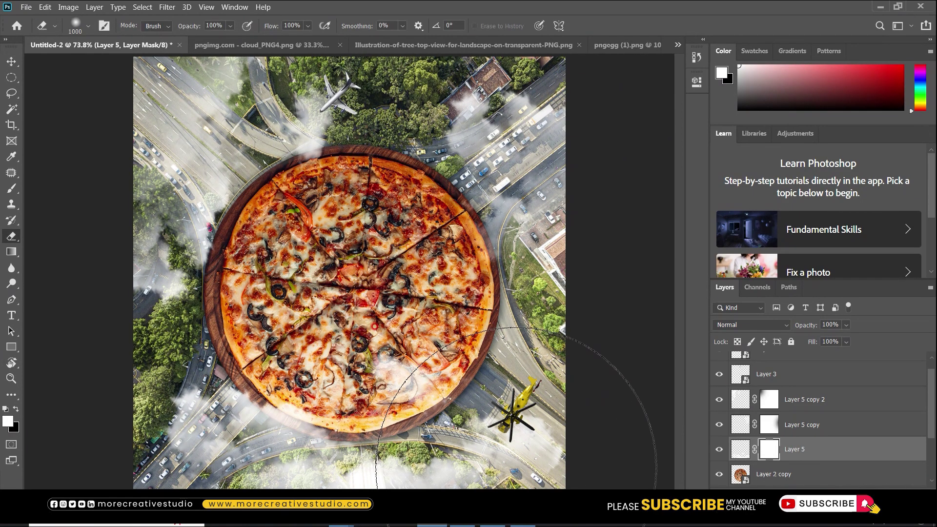
{"action": "left_click", "coordinate": [356, 268]}
Select the roundabout background, Layer 1.
{"action": "key", "text": "v"}
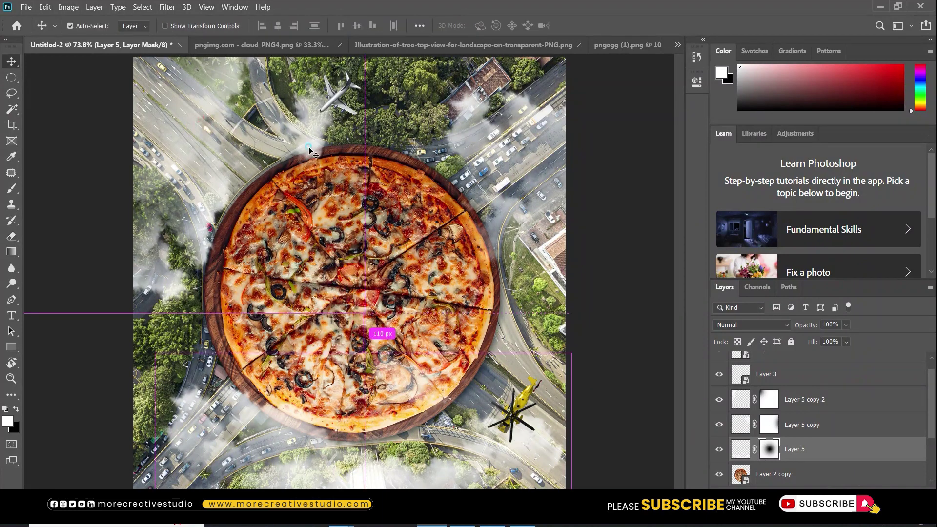
{"action": "left_click_drag", "start_coordinate": [308, 149], "coordinate": [320, 119]}
{"action": "left_click", "coordinate": [401, 112]}
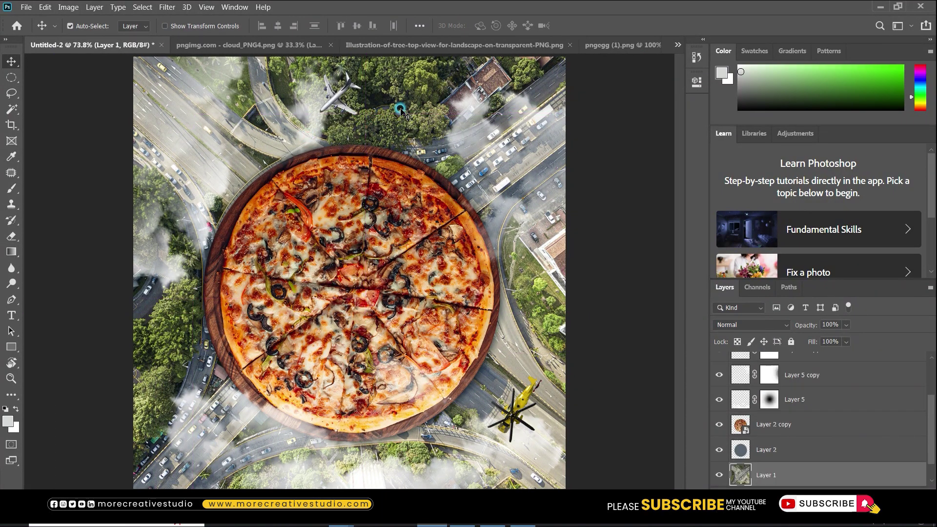
Duplicate Layer 1, blend the copy in Multiply at 20% opacity, and zoom out.
{"action": "key", "text": "ctrl+j"}
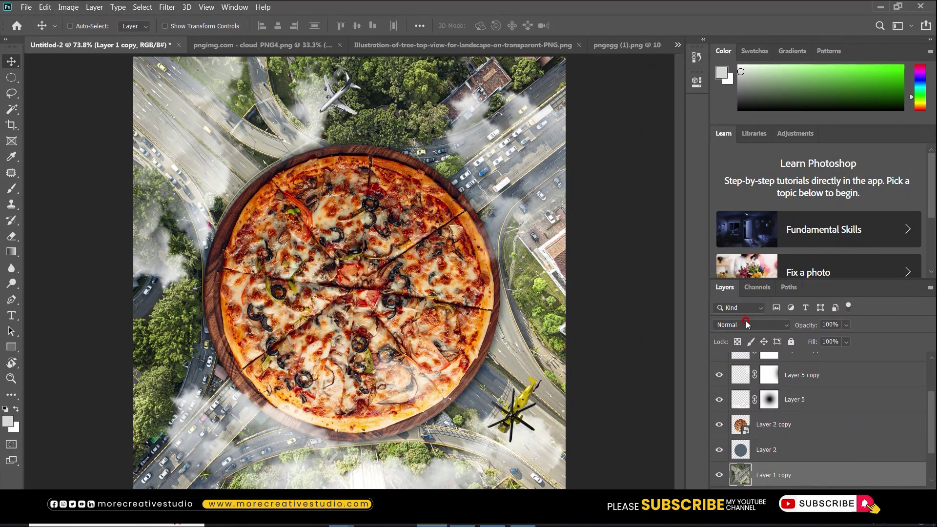
{"action": "left_click", "coordinate": [746, 325]}
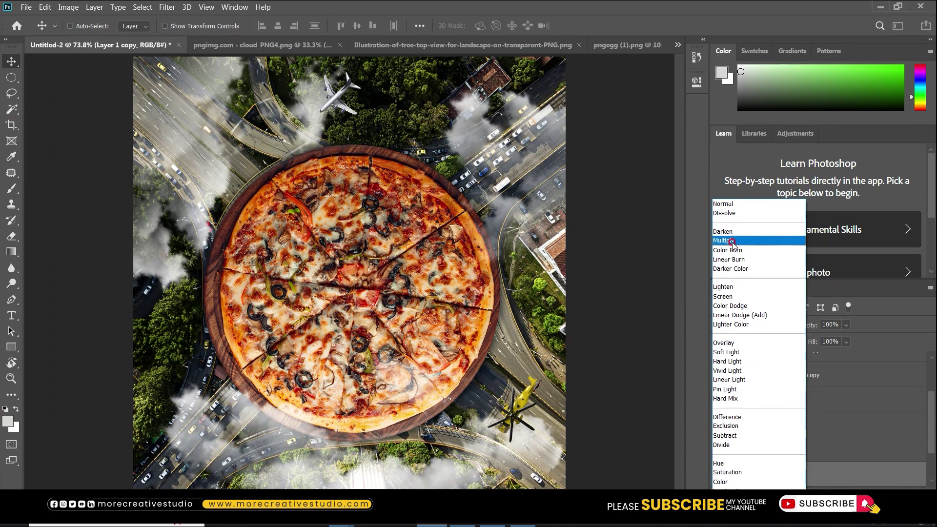
{"action": "left_click", "coordinate": [732, 241]}
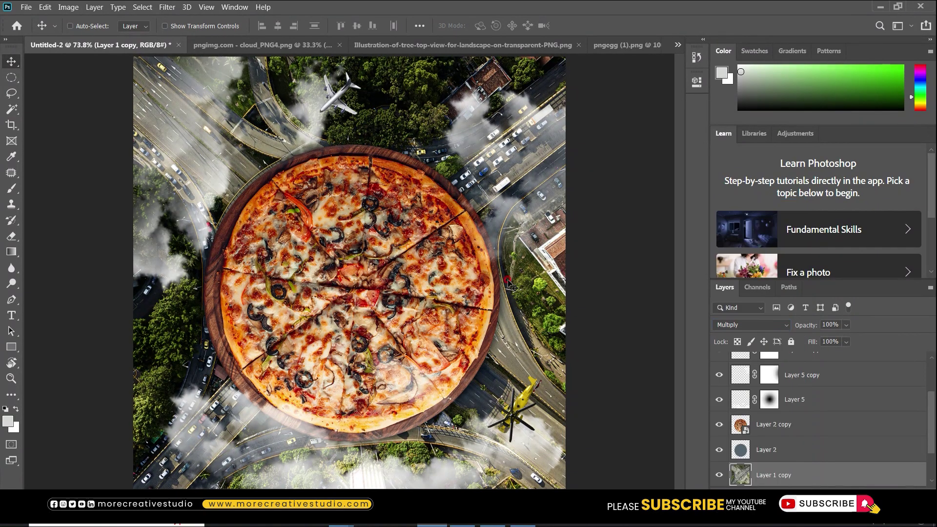
{"action": "key", "text": "5"}
{"action": "key", "text": "2"}
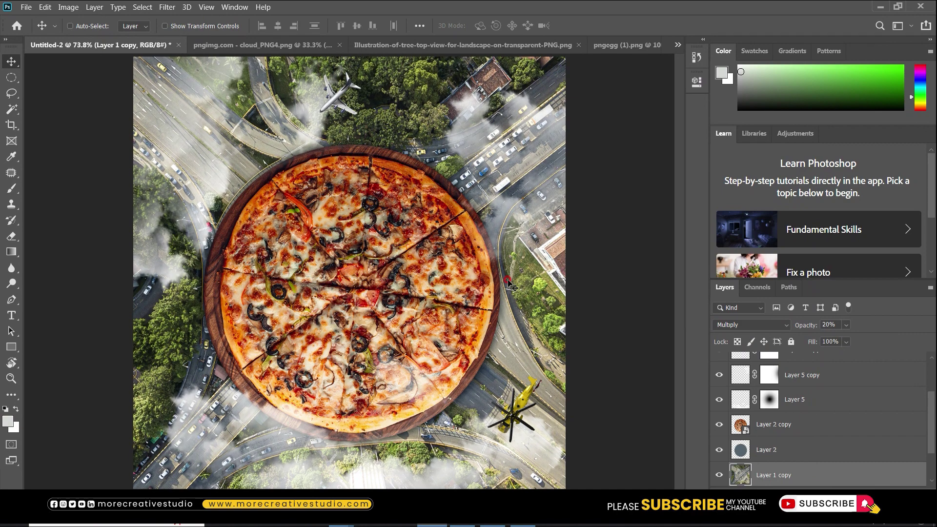
{"action": "key", "text": "ctrl+minus"}
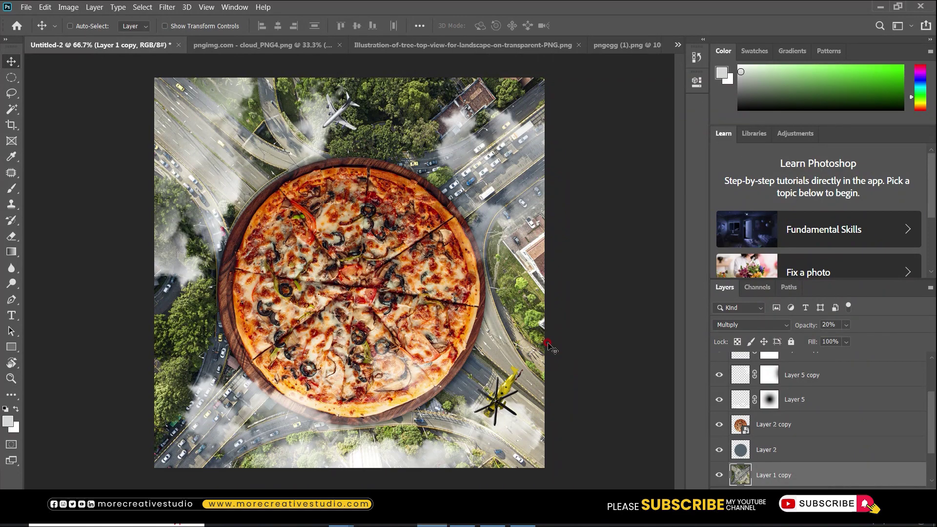
{"action": "left_click_drag", "start_coordinate": [337, 218], "coordinate": [337, 219]}
Close the cloud image and drag the tree illustration into the pizza composition.
{"action": "left_click", "coordinate": [273, 45]}
{"action": "key", "text": "ctrl+w"}
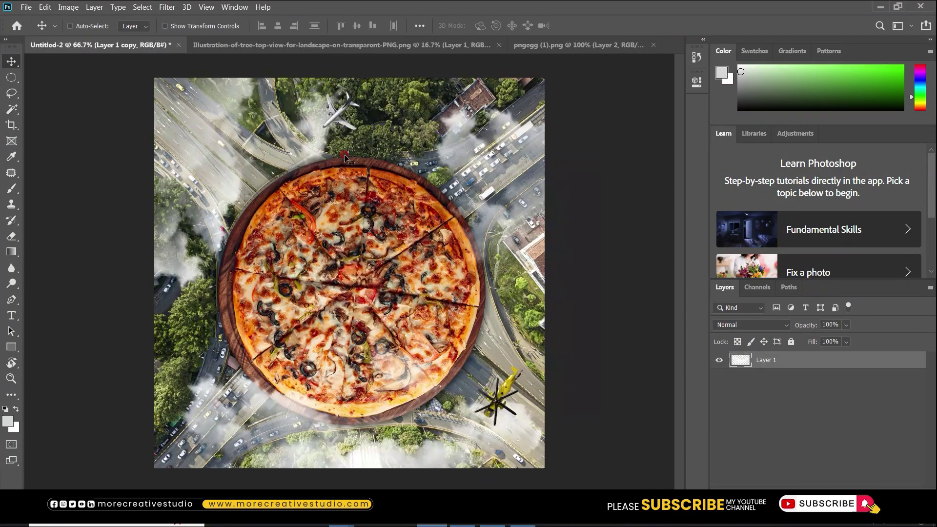
{"action": "left_click", "coordinate": [316, 45]}
{"action": "left_click_drag", "start_coordinate": [349, 312], "coordinate": [274, 246]}
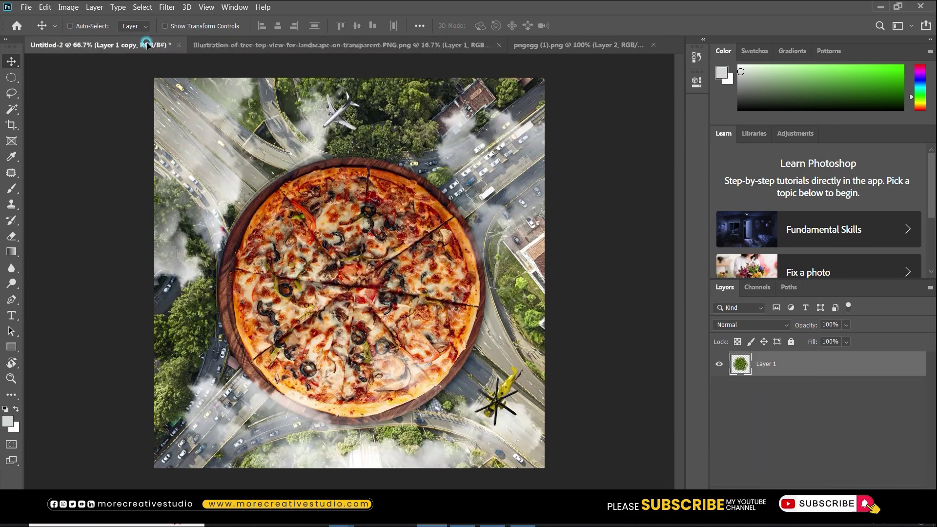
Shrink the tree to about 6% and place it on the trees left of the pizza.
{"action": "key", "text": "ctrl+t"}
{"action": "key", "text": "ctrl+0"}
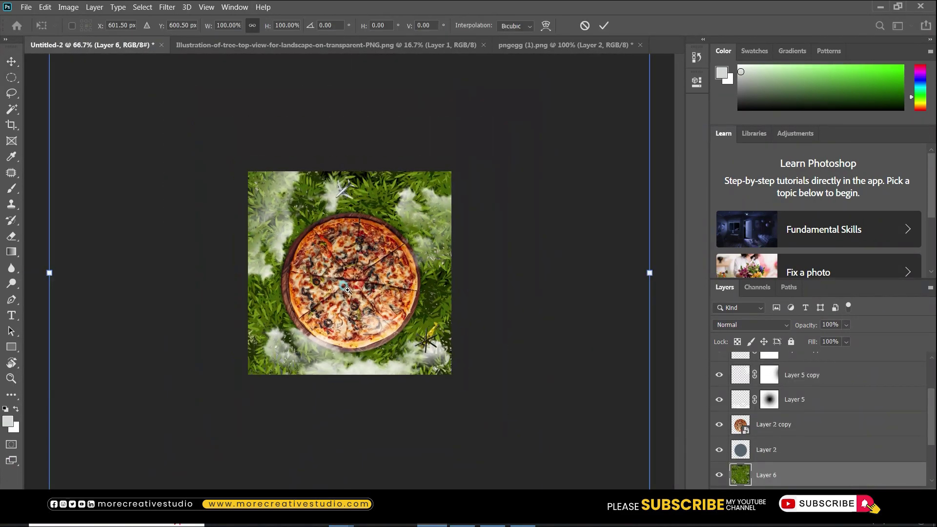
{"action": "key", "text": "ctrl+0"}
{"action": "left_click_drag", "start_coordinate": [482, 152], "coordinate": [362, 266]}
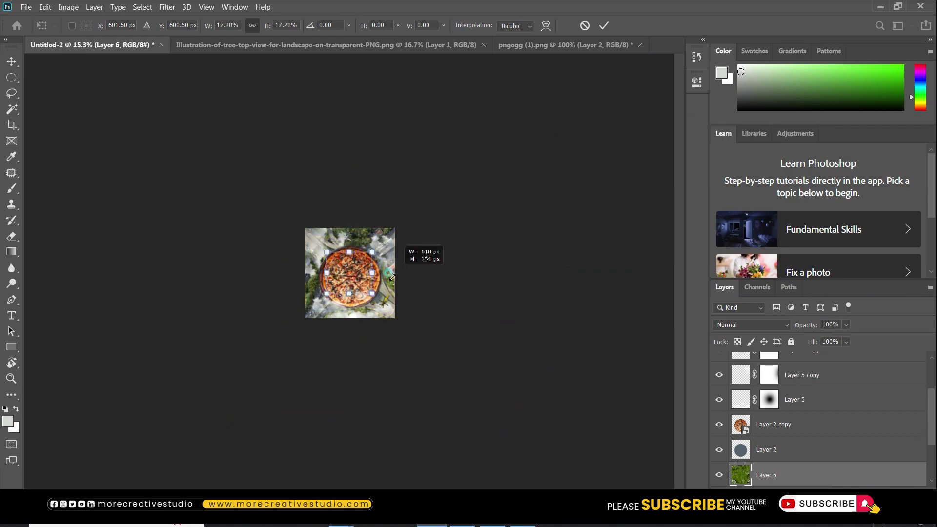
{"action": "key", "text": "ctrl+0"}
{"action": "left_click_drag", "start_coordinate": [384, 295], "coordinate": [191, 334]}
{"action": "key", "text": "Return"}
{"action": "scroll", "coordinate": [335, 297], "scroll_direction": "up", "scroll_amount": 3}
Tone the tree down with Hue/Saturation: Saturation -61, Lightness +7.
{"action": "key", "text": "ctrl+u"}
{"action": "left_click_drag", "start_coordinate": [535, 210], "coordinate": [510, 213]}
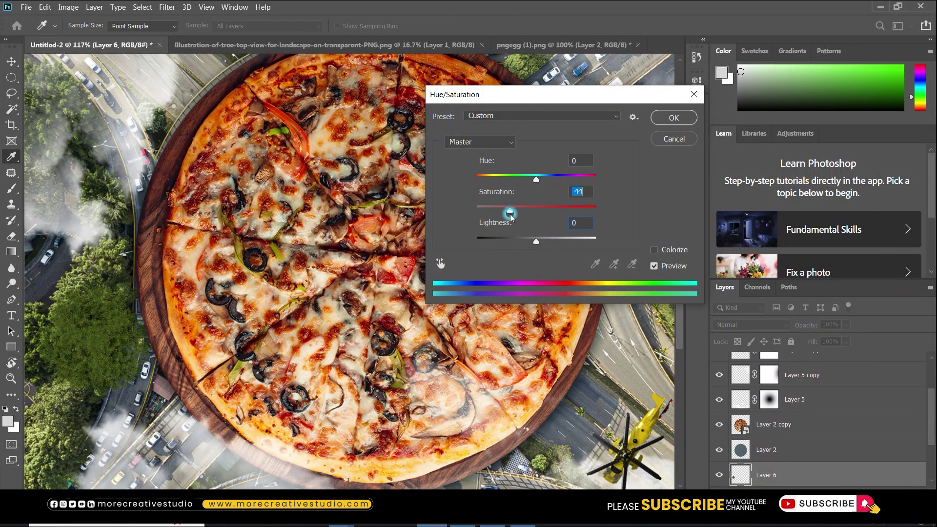
{"action": "left_click_drag", "start_coordinate": [536, 242], "coordinate": [541, 242]}
{"action": "left_click_drag", "start_coordinate": [509, 212], "coordinate": [499, 213]}
{"action": "left_click", "coordinate": [540, 241]}
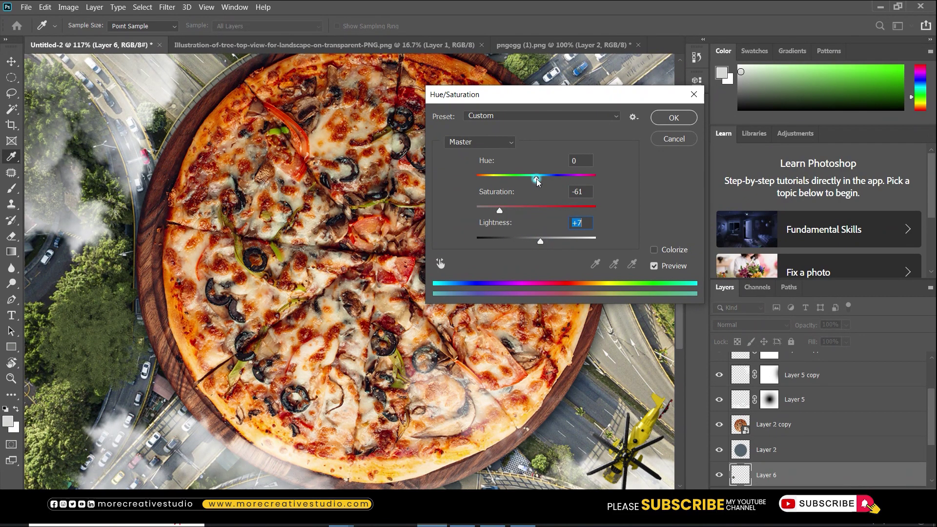
{"action": "left_click", "coordinate": [668, 119]}
Nudge the tree into place and bring its layer to the top of the stack.
{"action": "key", "text": "v"}
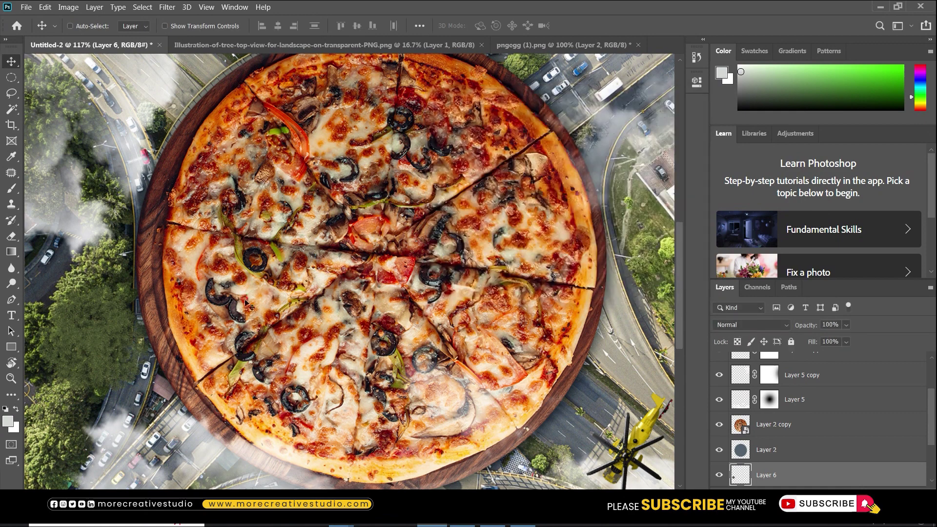
{"action": "left_click_drag", "start_coordinate": [101, 328], "coordinate": [121, 336]}
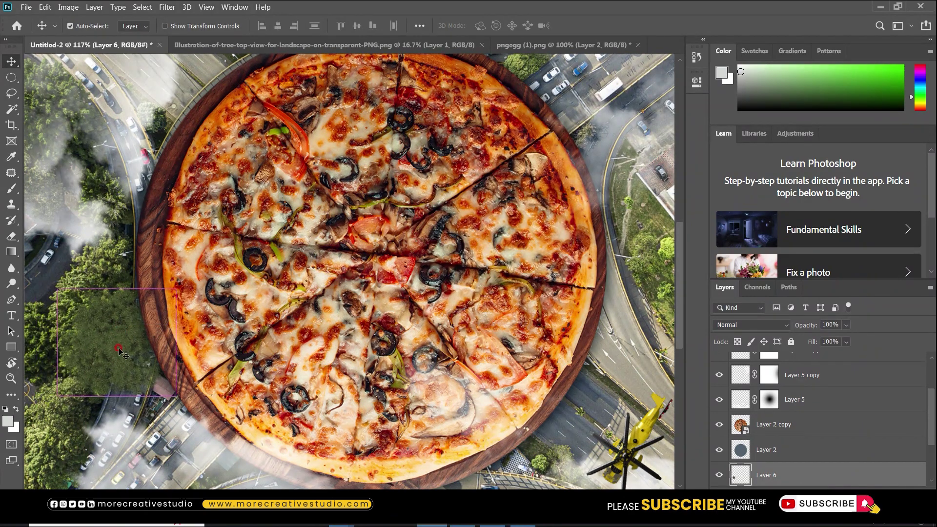
{"action": "key", "text": "ctrl+shift+bracketright"}
{"action": "left_click_drag", "start_coordinate": [117, 354], "coordinate": [92, 326]}
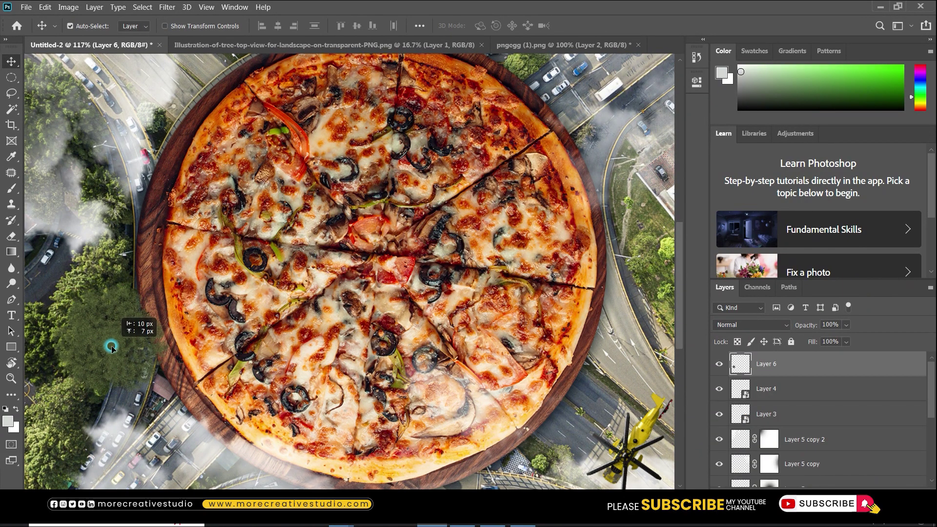
Load and drop the tree's selection, then add a new empty layer clipped to it.
{"action": "left_click", "coordinate": [740, 364], "text": "ctrl"}
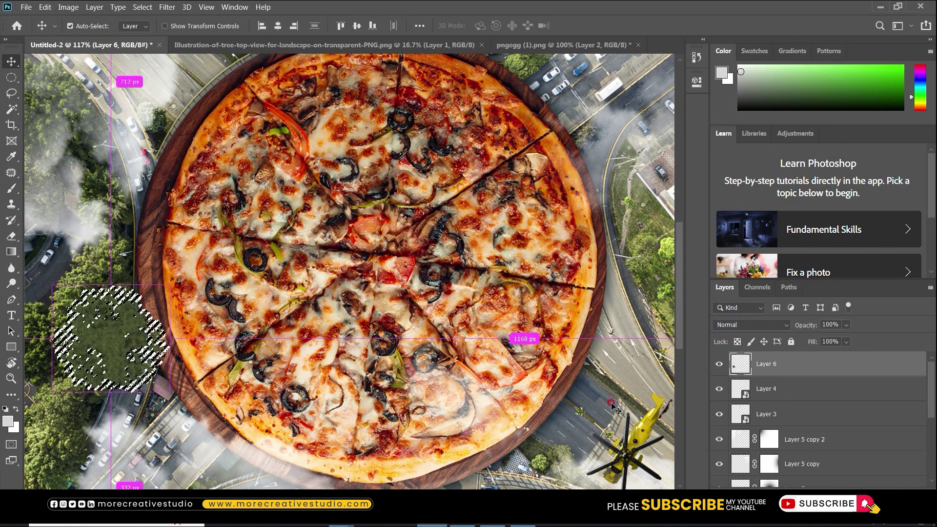
{"action": "key", "text": "ctrl+d"}
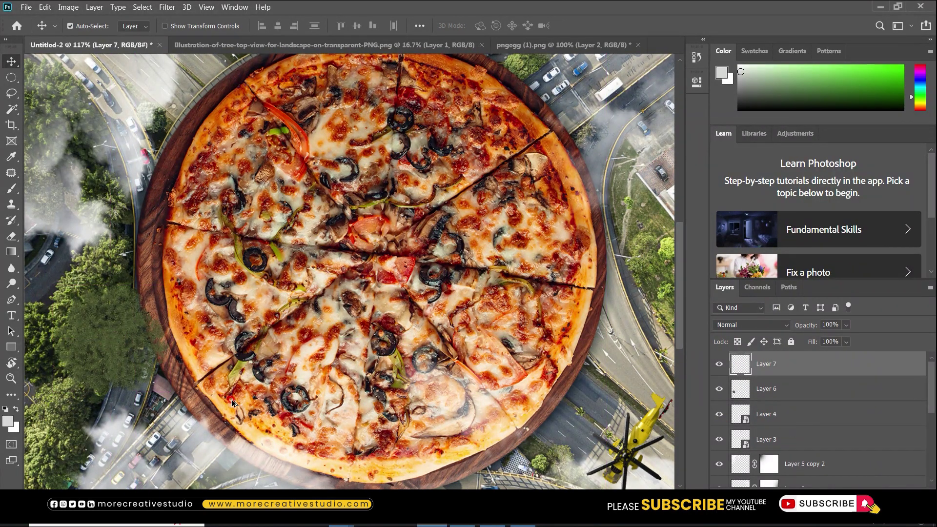
{"action": "key", "text": "ctrl+shift+alt+n"}
{"action": "key", "text": "ctrl+alt+g"}
{"action": "key", "text": "b"}
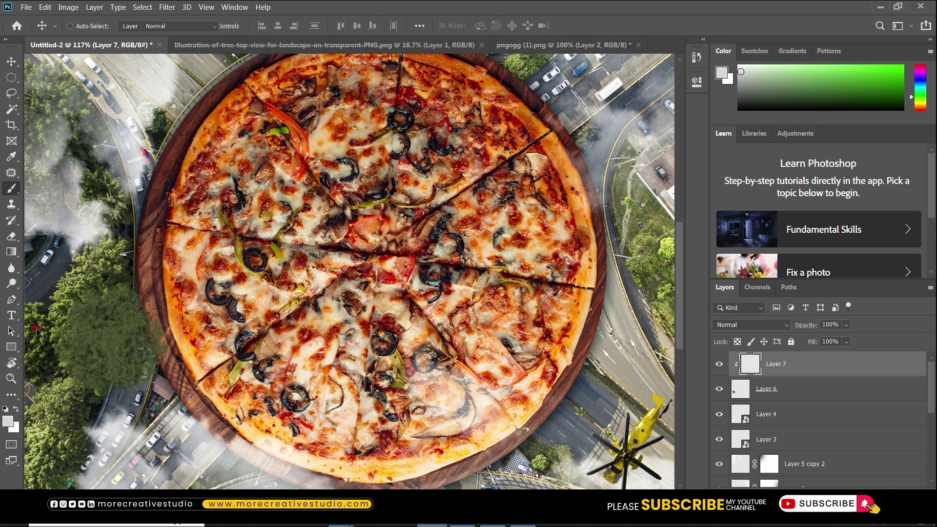
Paint olive green sampled from nearby trees over the tree foliage, blended in Overlay.
{"action": "left_click", "coordinate": [76, 276], "text": "alt"}
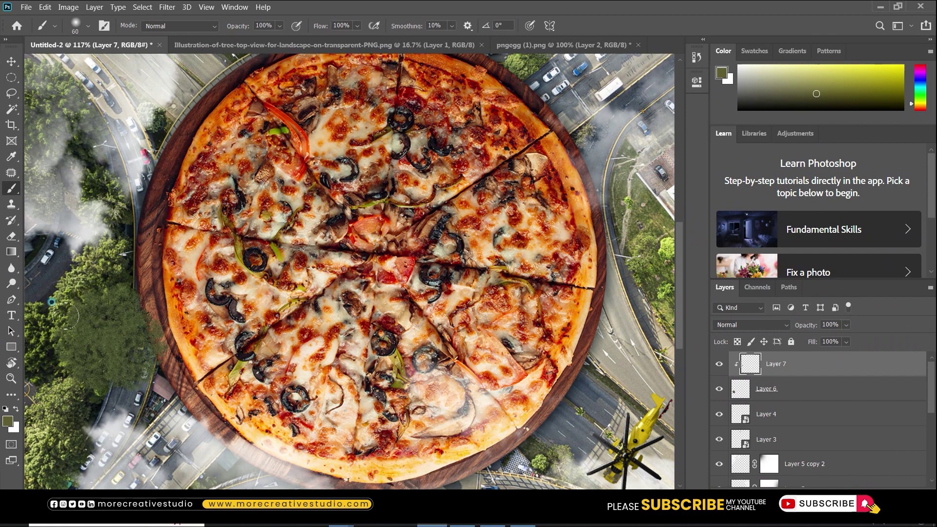
{"action": "left_click_drag", "start_coordinate": [87, 275], "coordinate": [50, 340]}
{"action": "left_click_drag", "start_coordinate": [69, 372], "coordinate": [117, 340]}
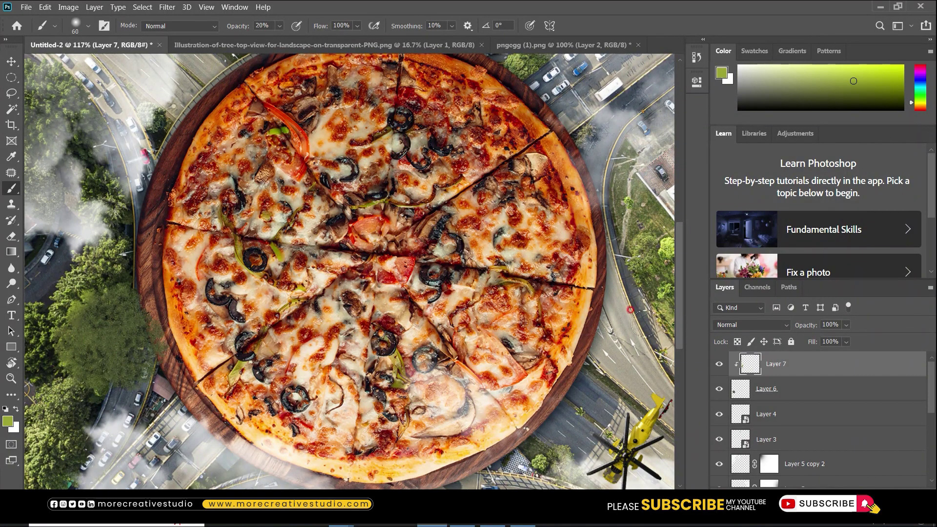
{"action": "left_click", "coordinate": [752, 324]}
{"action": "left_click", "coordinate": [732, 351]}
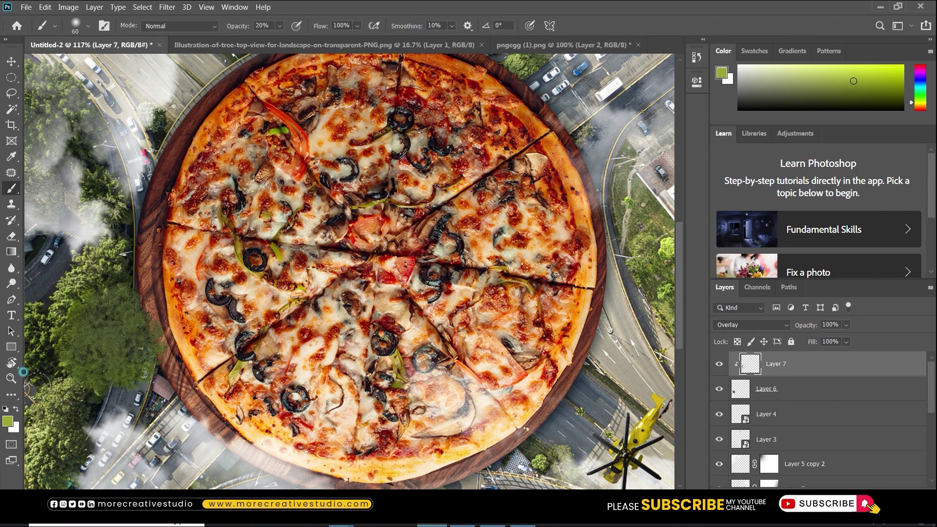
{"action": "key", "text": "ctrl+0"}
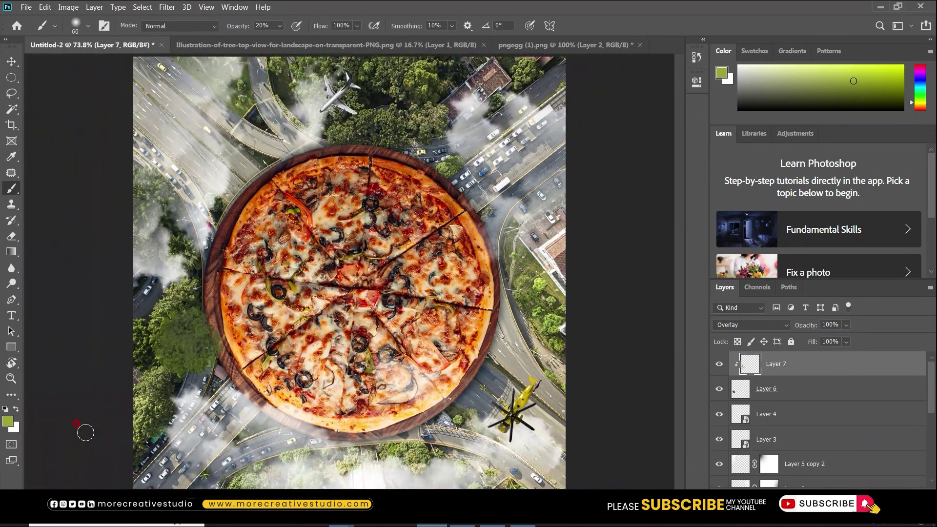
{"action": "key", "text": "v"}
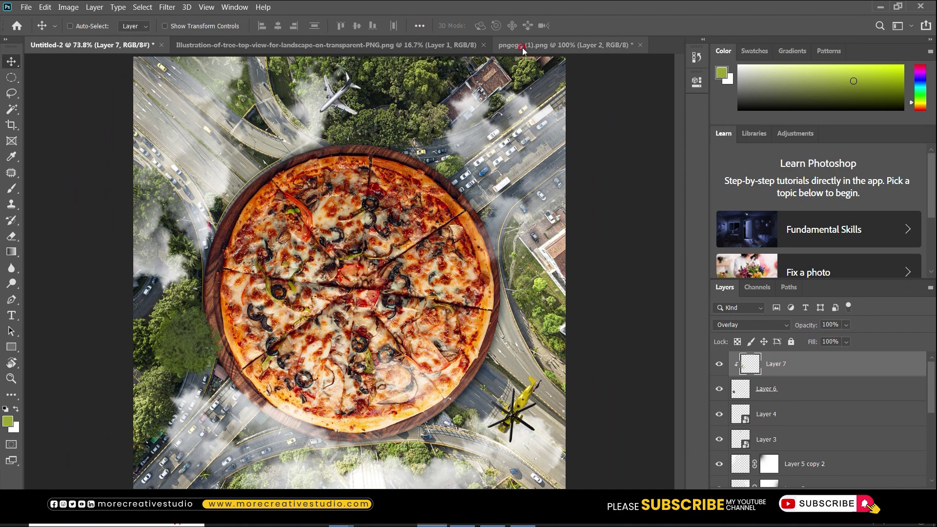
Bring the cheese wedge into the composite and move it to the pizza's right edge.
{"action": "left_click", "coordinate": [561, 44]}
{"action": "mouse_move", "coordinate": [379, 236]}
{"action": "left_mouse_down"}
{"action": "mouse_move", "coordinate": [291, 139]}
{"action": "mouse_move", "coordinate": [333, 284]}
{"action": "left_mouse_up"}
{"action": "key", "text": "ctrl+t"}
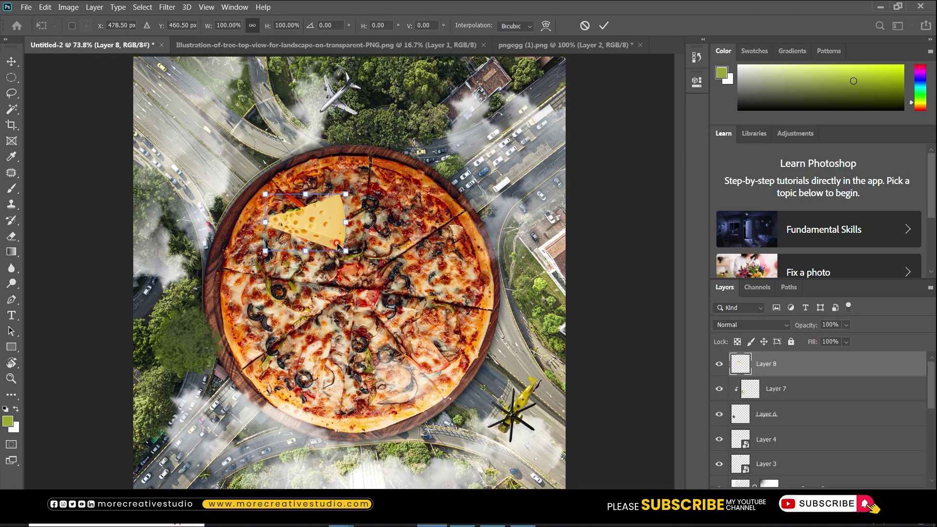
{"action": "right_click", "coordinate": [330, 230]}
{"action": "left_click", "coordinate": [313, 225]}
{"action": "left_click_drag", "start_coordinate": [313, 225], "coordinate": [536, 283]}
Rotate the cheese wedge to about 70 degrees, trying vertical flips along the way.
{"action": "mouse_move", "coordinate": [541, 324]}
{"action": "left_mouse_down"}
{"action": "mouse_move", "coordinate": [575, 314]}
{"action": "mouse_move", "coordinate": [549, 302]}
{"action": "left_mouse_up"}
{"action": "right_click", "coordinate": [536, 303]}
{"action": "left_click", "coordinate": [599, 281]}
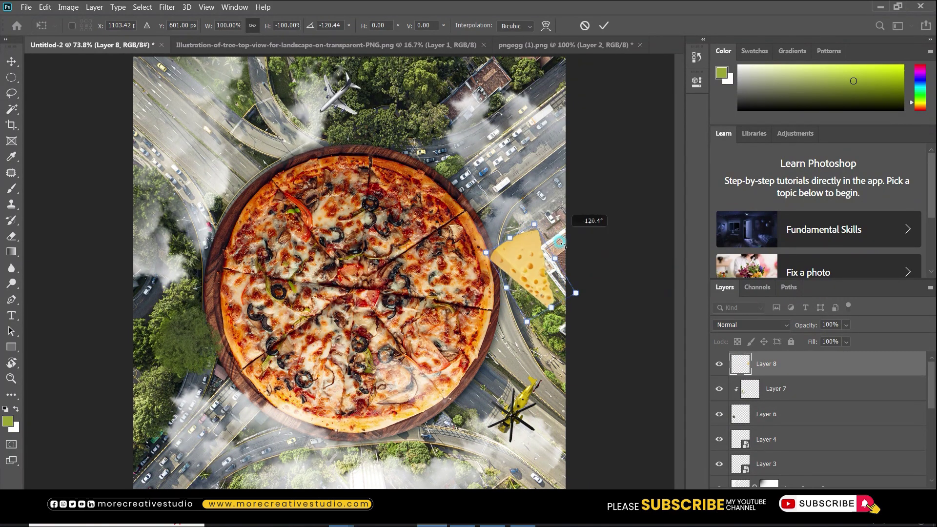
{"action": "right_click", "coordinate": [537, 253]}
{"action": "left_click", "coordinate": [566, 470]}
{"action": "left_click_drag", "start_coordinate": [547, 391], "coordinate": [572, 274]}
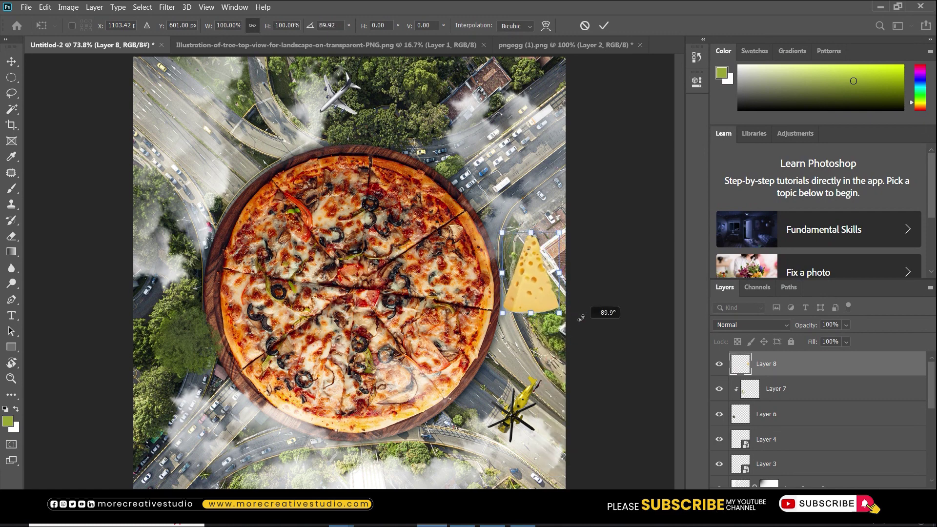
{"action": "right_click", "coordinate": [549, 292]}
{"action": "left_click", "coordinate": [599, 282]}
{"action": "left_click_drag", "start_coordinate": [575, 259], "coordinate": [565, 262]}
Shrink the cheese to about 86%, fine-tune its angle, and settle it beside the pizza.
{"action": "left_click", "coordinate": [538, 290]}
{"action": "mouse_move", "coordinate": [538, 291]}
{"action": "left_mouse_down"}
{"action": "mouse_move", "coordinate": [468, 327]}
{"action": "mouse_move", "coordinate": [195, 342]}
{"action": "mouse_move", "coordinate": [429, 180]}
{"action": "mouse_move", "coordinate": [549, 322]}
{"action": "mouse_move", "coordinate": [542, 292]}
{"action": "left_mouse_up"}
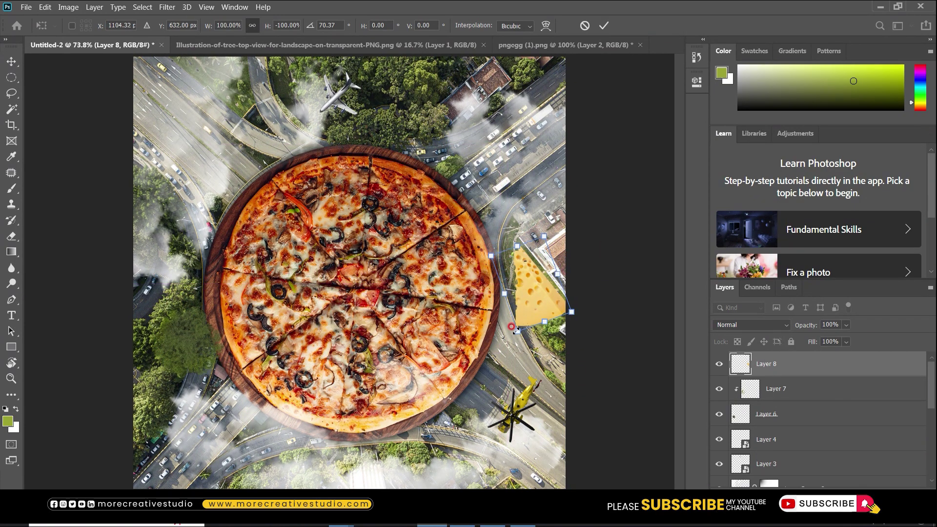
{"action": "mouse_move", "coordinate": [571, 327]}
{"action": "left_mouse_down"}
{"action": "mouse_move", "coordinate": [556, 338]}
{"action": "mouse_move", "coordinate": [568, 323]}
{"action": "mouse_move", "coordinate": [536, 291]}
{"action": "mouse_move", "coordinate": [529, 300]}
{"action": "mouse_move", "coordinate": [560, 295]}
{"action": "left_mouse_up"}
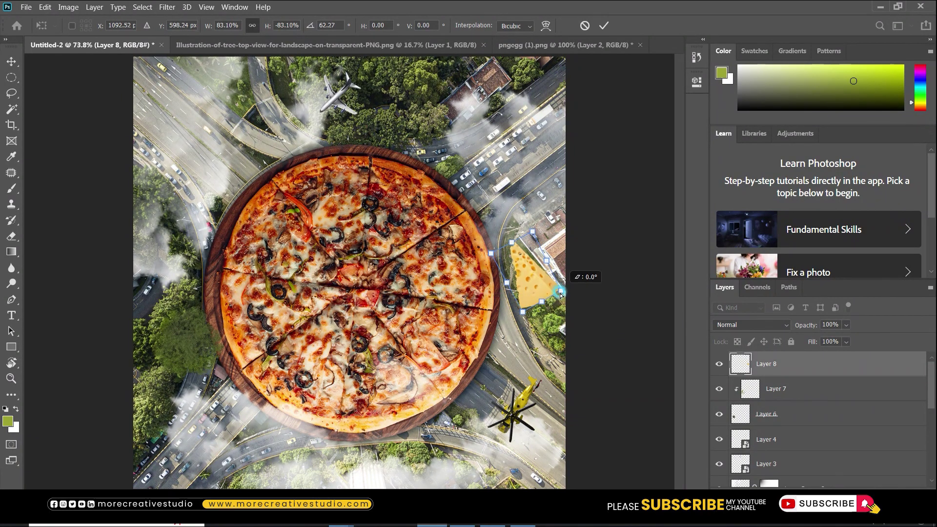
{"action": "left_click_drag", "start_coordinate": [534, 237], "coordinate": [533, 239]}
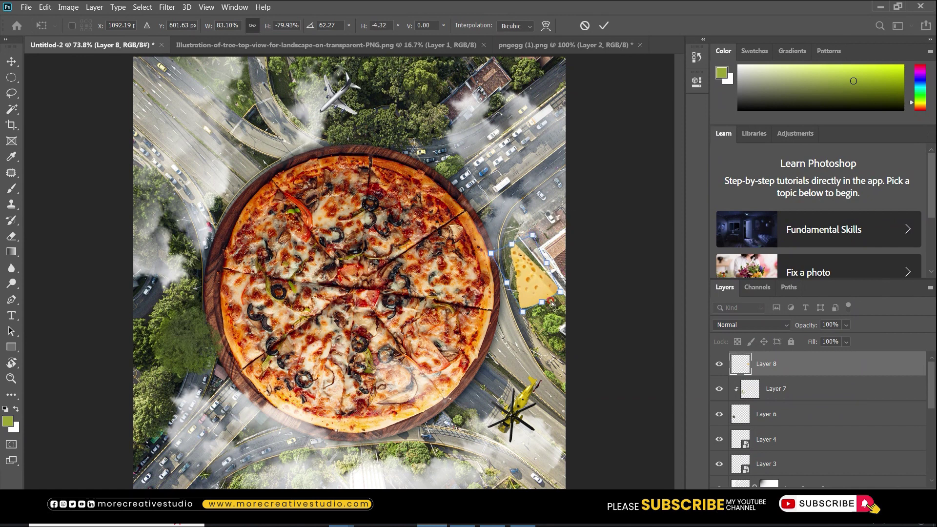
{"action": "left_click_drag", "start_coordinate": [551, 296], "coordinate": [557, 312]}
{"action": "left_click_drag", "start_coordinate": [539, 247], "coordinate": [532, 243]}
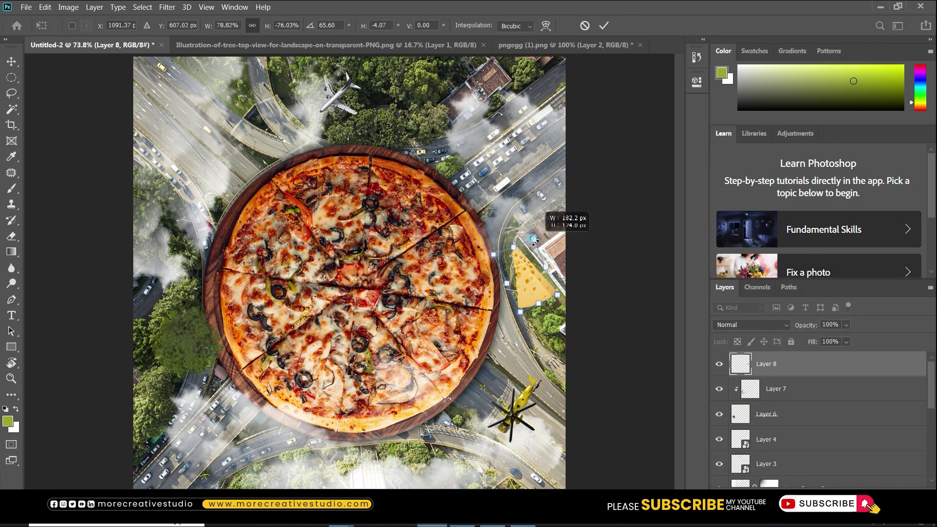
{"action": "left_click_drag", "start_coordinate": [563, 308], "coordinate": [564, 307]}
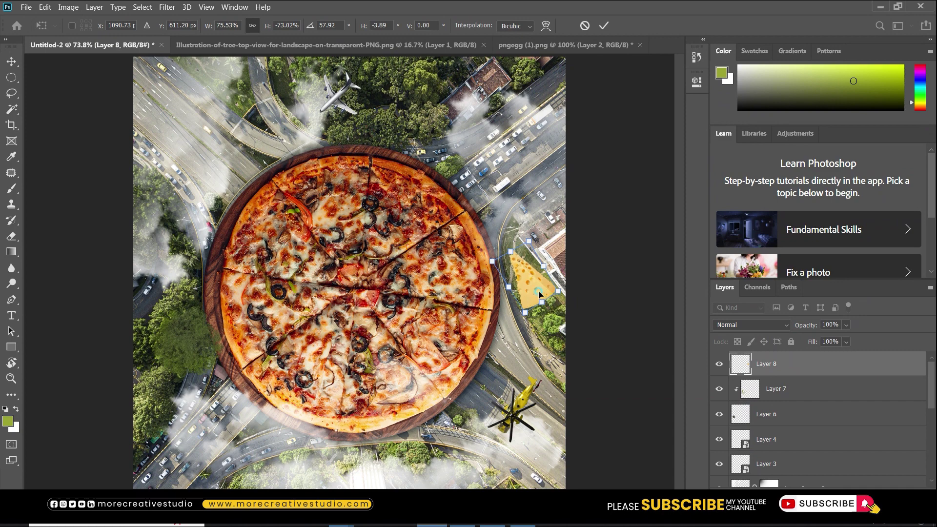
{"action": "key", "text": "Return"}
{"action": "left_click_drag", "start_coordinate": [588, 267], "coordinate": [584, 274]}
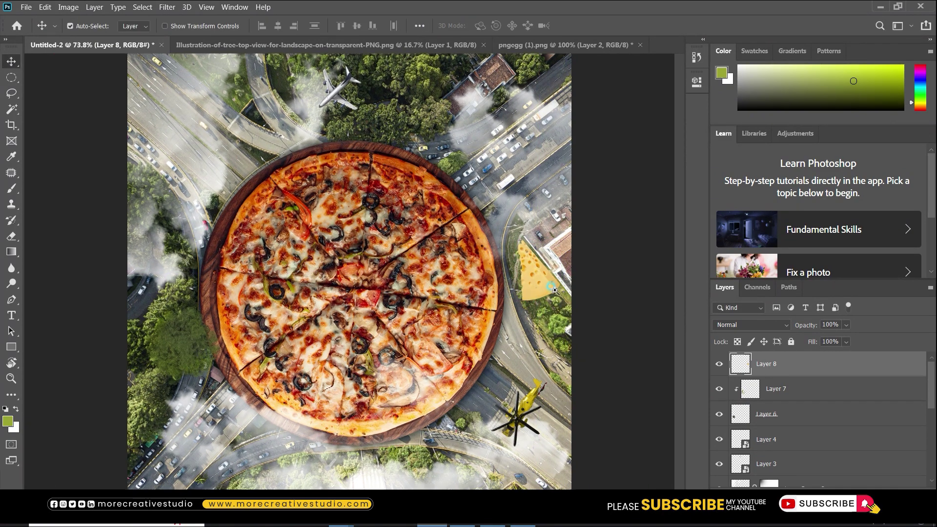
Duplicate the cheese beneath the original and stretch the copy sideways into a shadow.
{"action": "scroll", "coordinate": [537, 300], "scroll_direction": "up", "scroll_amount": 2}
{"action": "left_click_drag", "start_coordinate": [572, 291], "coordinate": [570, 291]}
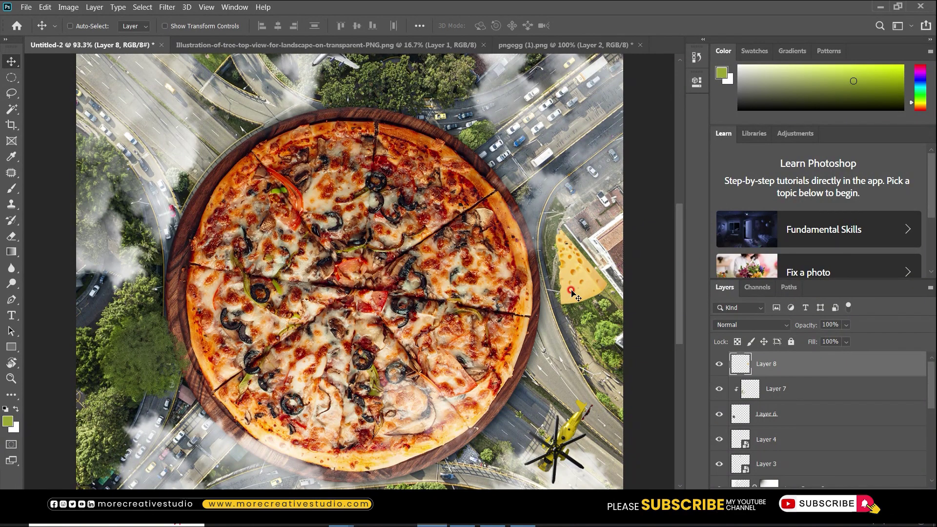
{"action": "key", "text": "ctrl+j"}
{"action": "key", "text": "ctrl+bracketleft"}
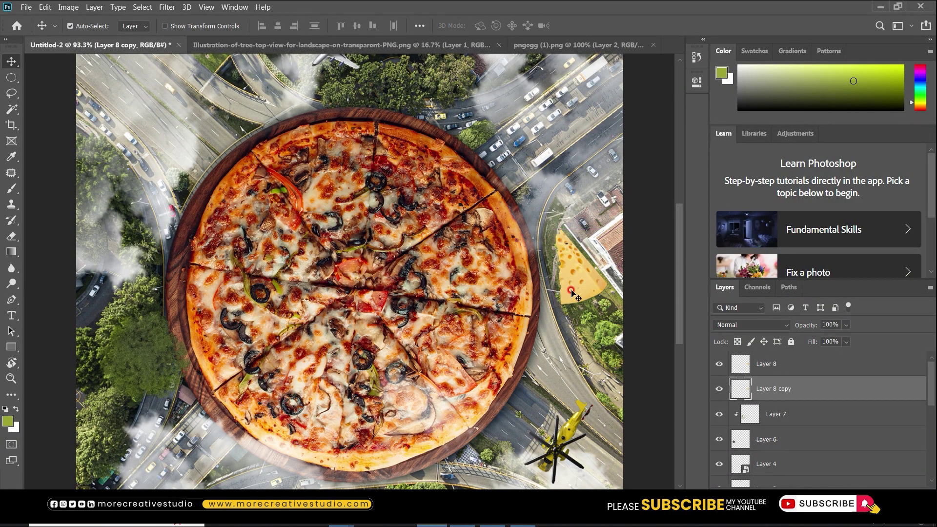
{"action": "key", "text": "ctrl+t"}
{"action": "left_click_drag", "start_coordinate": [610, 264], "coordinate": [579, 272]}
{"action": "key", "text": "Return"}
Set the cheese shadow copy to Multiply blending.
{"action": "left_click", "coordinate": [739, 326]}
{"action": "left_click", "coordinate": [732, 237]}
{"action": "key", "text": "ctrl"}
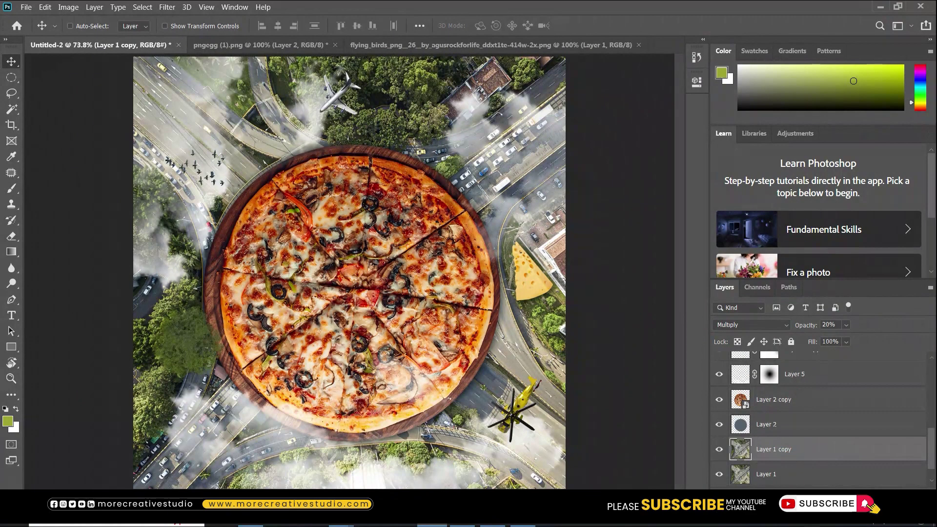
{"action": "left_click", "coordinate": [858, 486]}
Grade the background with a FoggyNight.3DL Color Lookup layer and place a Layer 5 copy.
{"action": "left_click", "coordinate": [859, 423]}
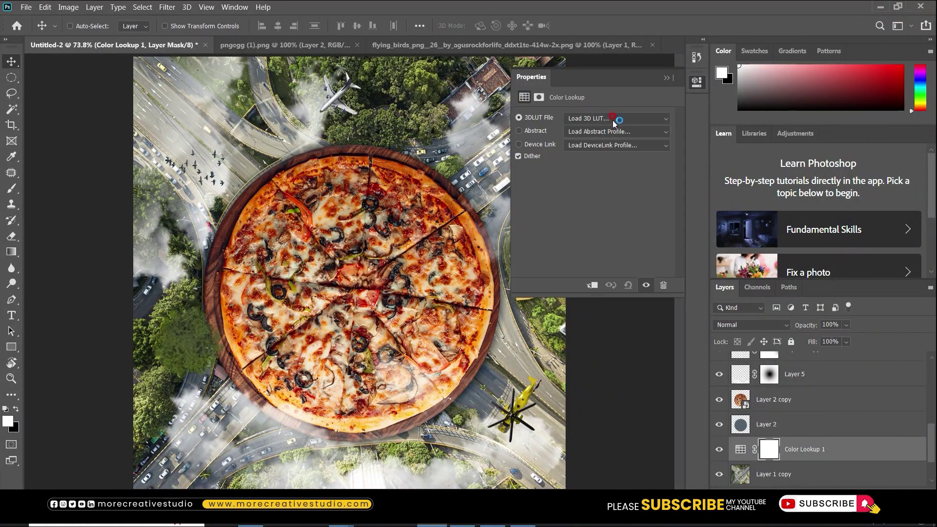
{"action": "left_click", "coordinate": [644, 119]}
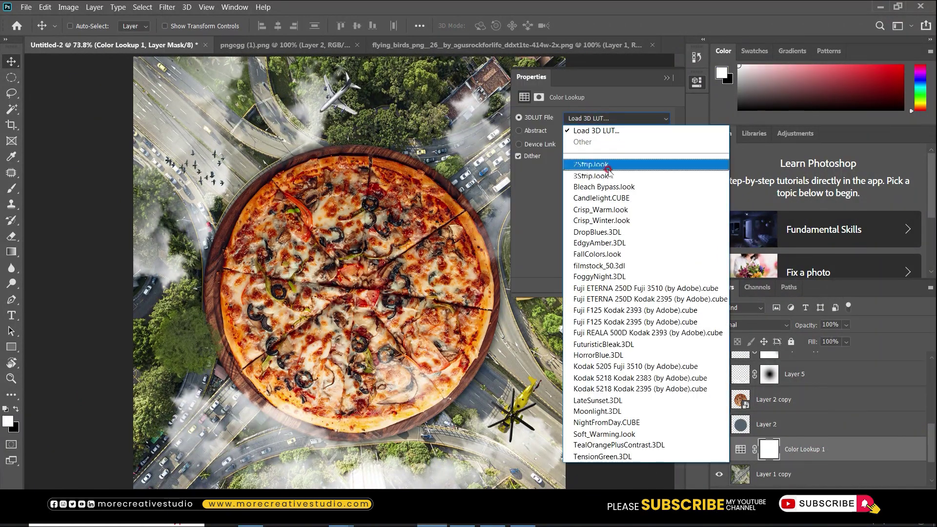
{"action": "left_click", "coordinate": [599, 278]}
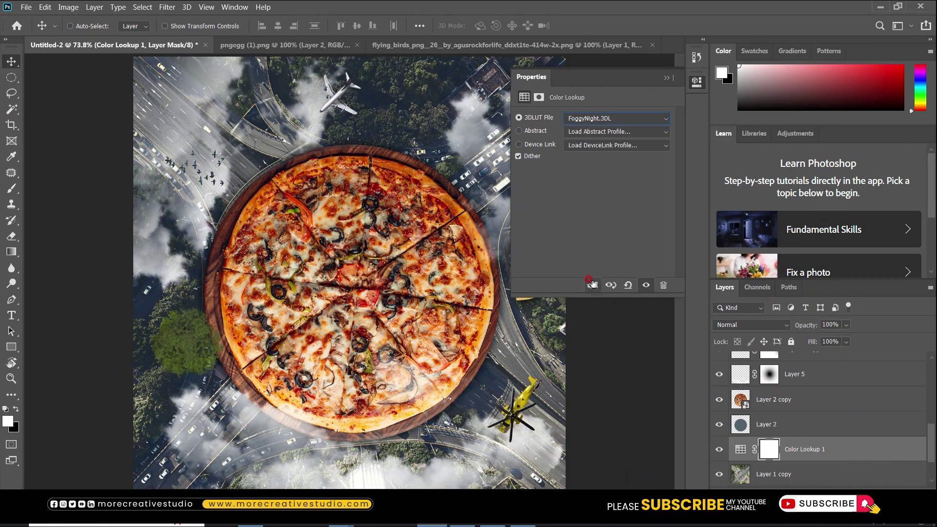
{"action": "left_click", "coordinate": [668, 78]}
{"action": "left_click_drag", "start_coordinate": [473, 129], "coordinate": [214, 431]}
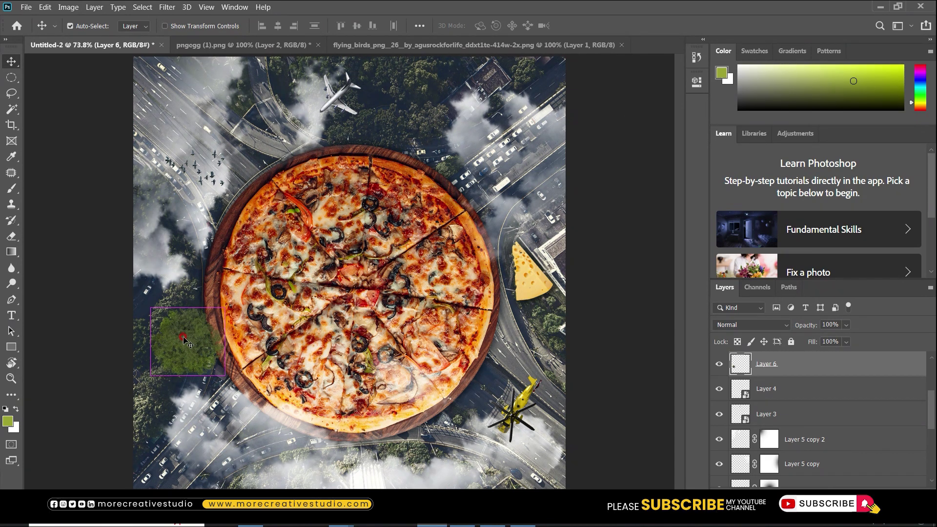
Undo the bright green tree layer and switch to the Burn Tool for darker shading.
{"action": "key", "text": "ctrl+z"}
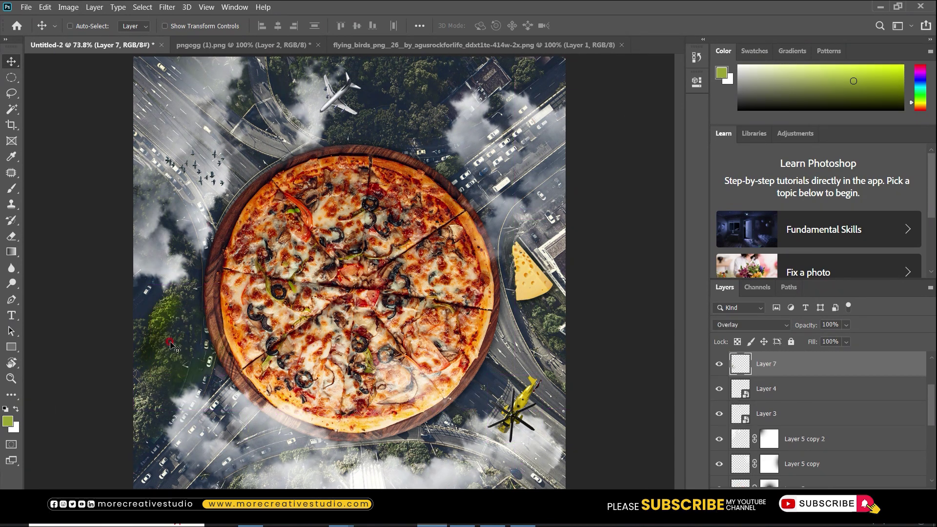
{"action": "key", "text": "ctrl"}
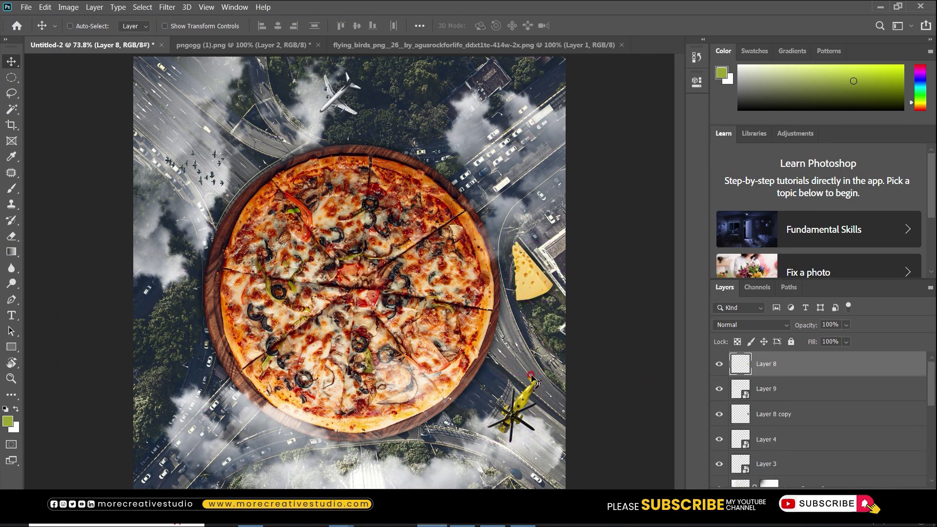
{"action": "right_click", "coordinate": [16, 291]}
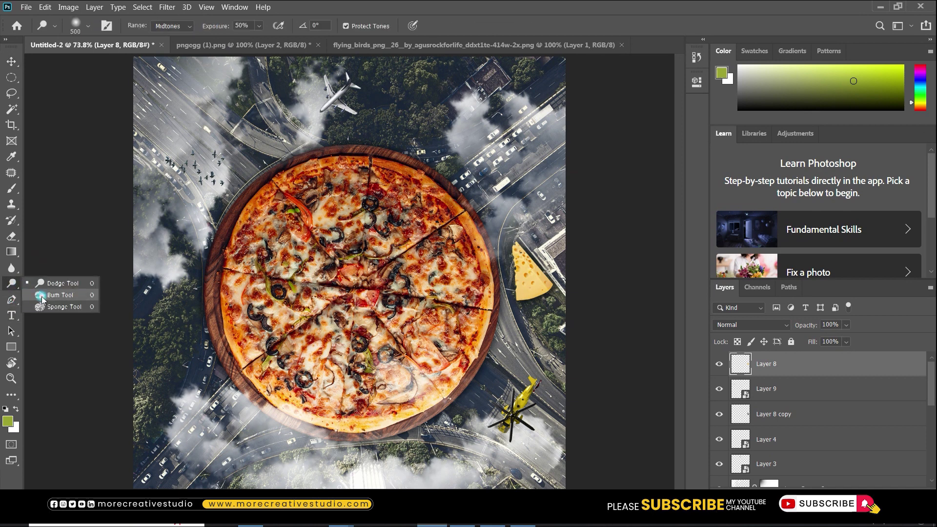
{"action": "left_click", "coordinate": [39, 295]}
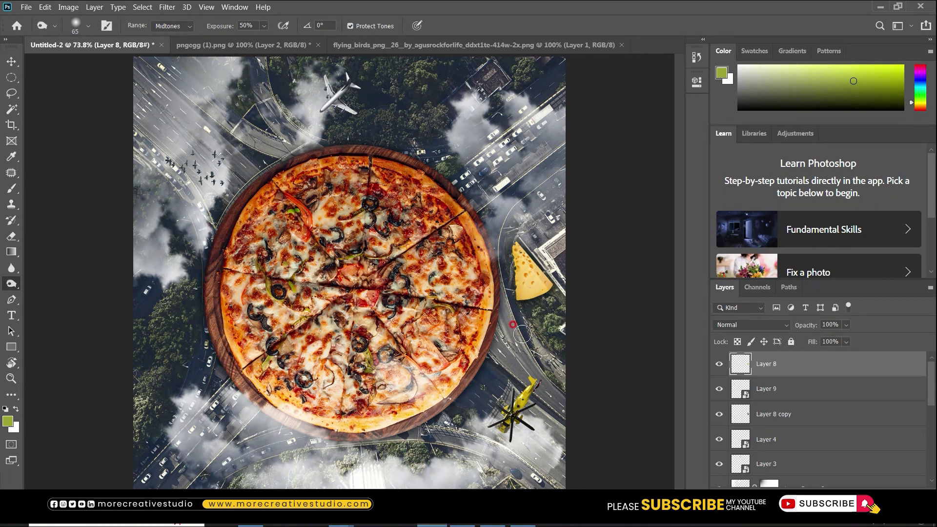
Bring Layer 5 copy to the top of the stack and reposition it on the canvas.
{"action": "key", "text": "v"}
{"action": "left_click", "coordinate": [519, 229]}
{"action": "key", "text": "ctrl+shift+bracketright"}
{"action": "left_click_drag", "start_coordinate": [519, 229], "coordinate": [492, 283]}
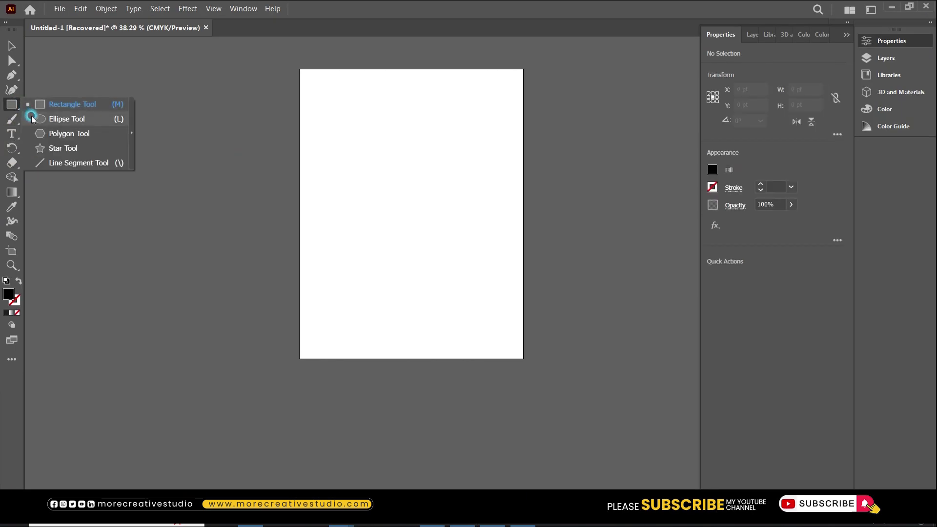
{"action": "left_click_drag", "start_coordinate": [18, 107], "coordinate": [49, 119]}
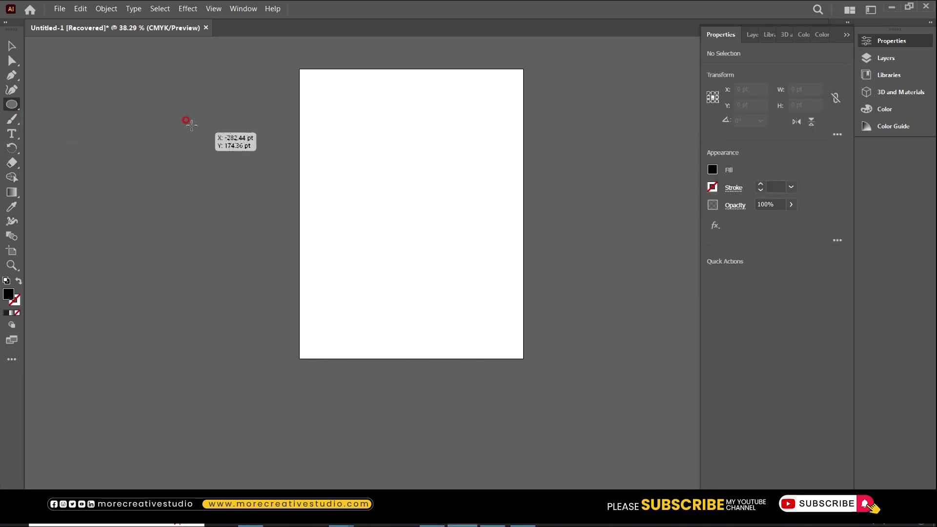
Draw a large circle and set PIZZA POINT along it, centred over the circle's top.
{"action": "left_click_drag", "start_coordinate": [180, 110], "coordinate": [520, 450]}
{"action": "key", "text": "t"}
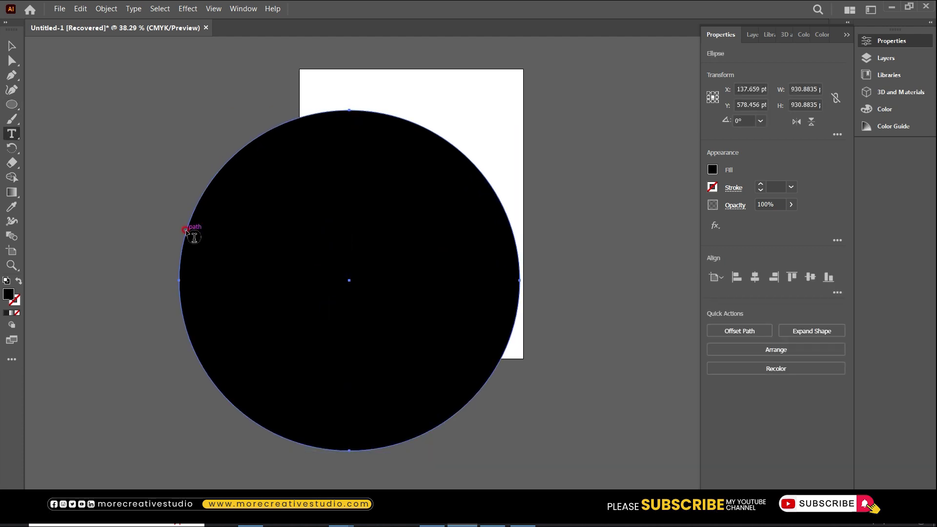
{"action": "left_click_drag", "start_coordinate": [17, 139], "coordinate": [49, 148]}
{"action": "left_click", "coordinate": [189, 223]}
{"action": "key", "text": "ctrl+v"}
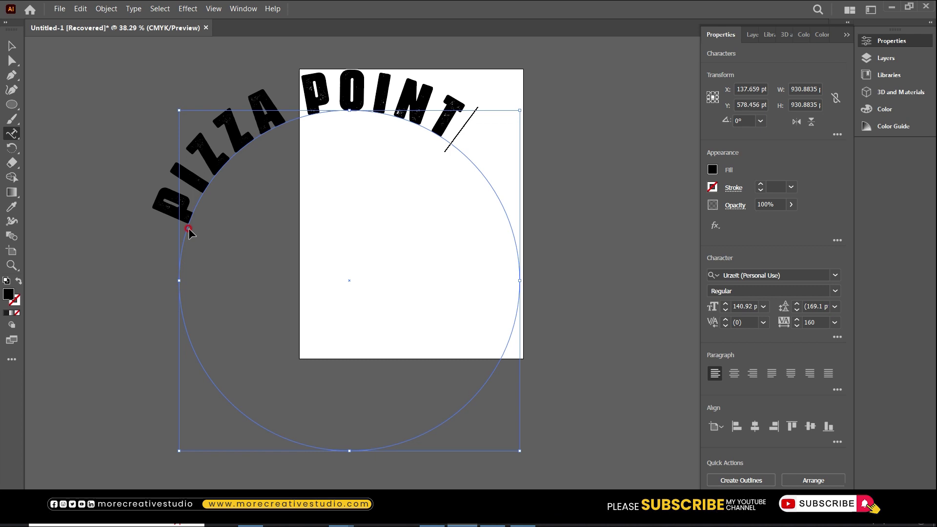
{"action": "key", "text": "Escape"}
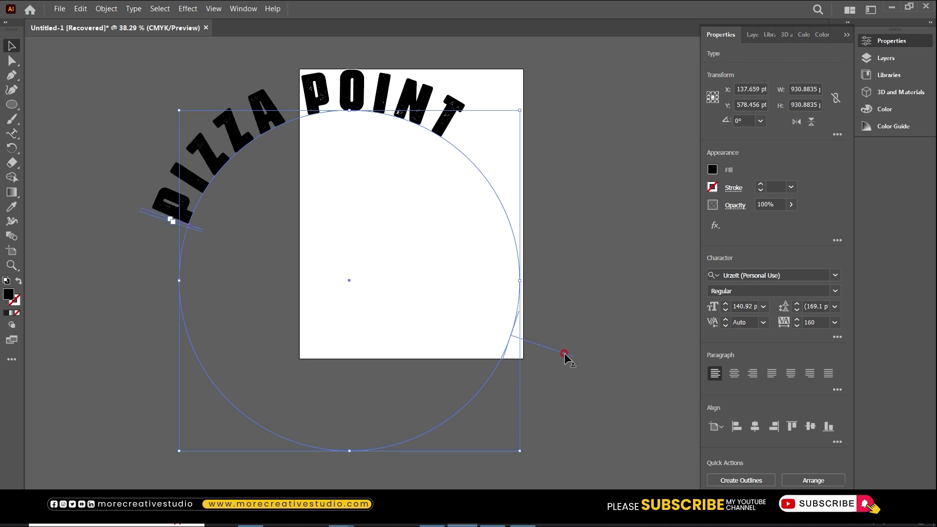
{"action": "left_click_drag", "start_coordinate": [565, 355], "coordinate": [535, 426]}
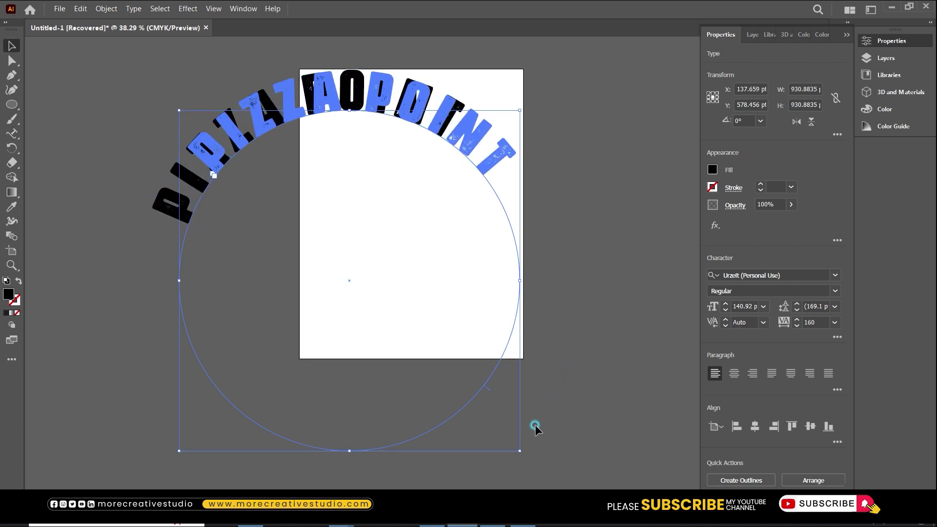
{"action": "left_click_drag", "start_coordinate": [534, 424], "coordinate": [535, 425]}
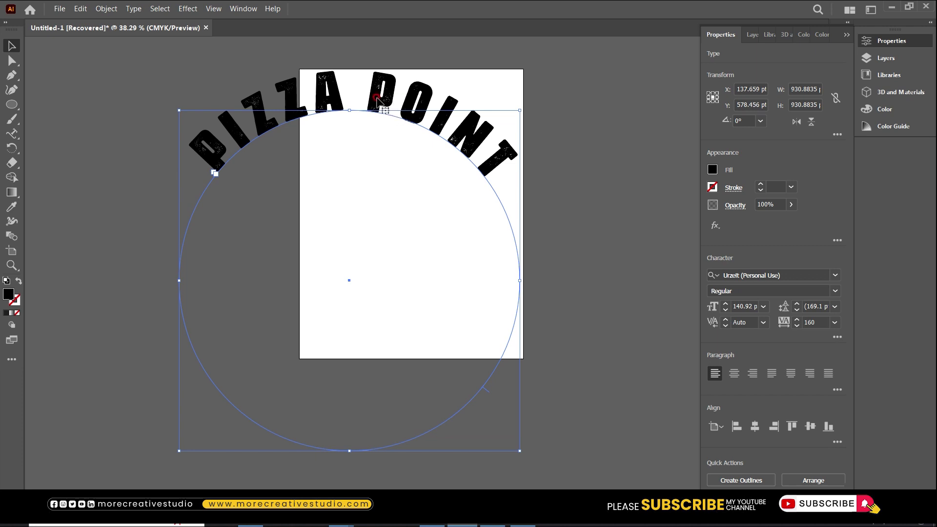
{"action": "left_click_drag", "start_coordinate": [390, 111], "coordinate": [380, 483]}
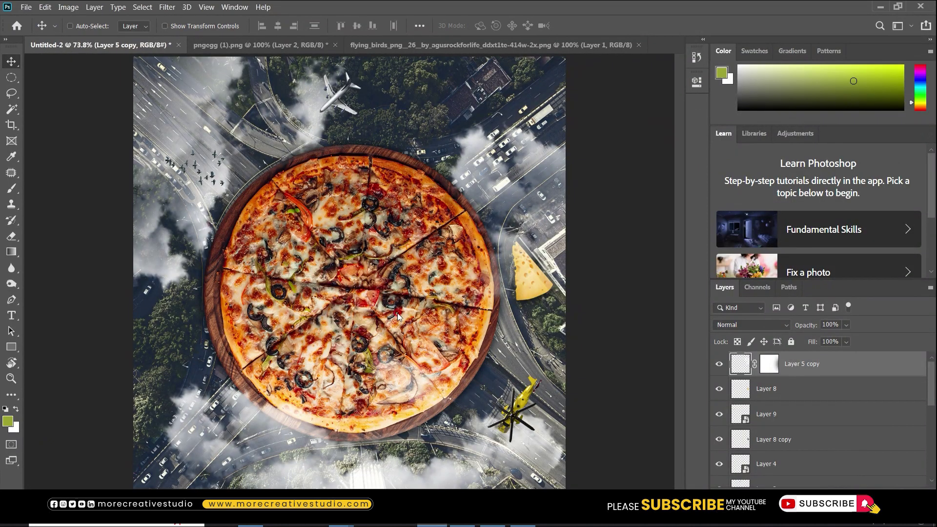
Paste the PIZZA POINT title, scale it to about 22%, and position it above the pizza.
{"action": "key", "text": "ctrl+v"}
{"action": "left_click_drag", "start_coordinate": [538, 62], "coordinate": [508, 95]}
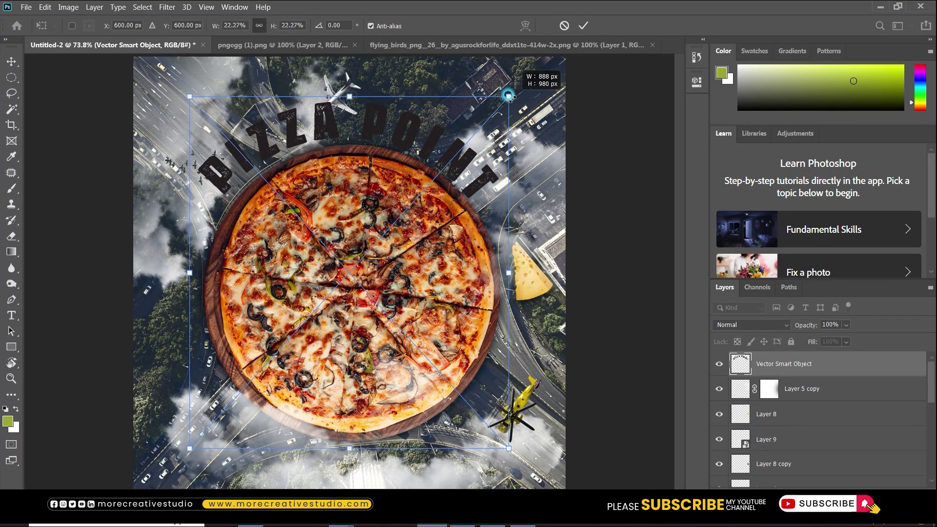
{"action": "left_click_drag", "start_coordinate": [443, 229], "coordinate": [448, 230]}
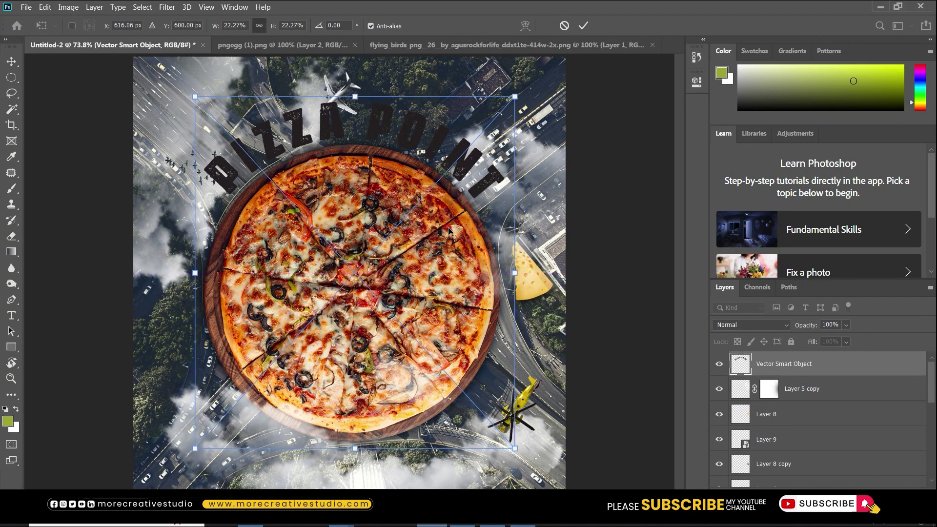
{"action": "key", "text": "Return"}
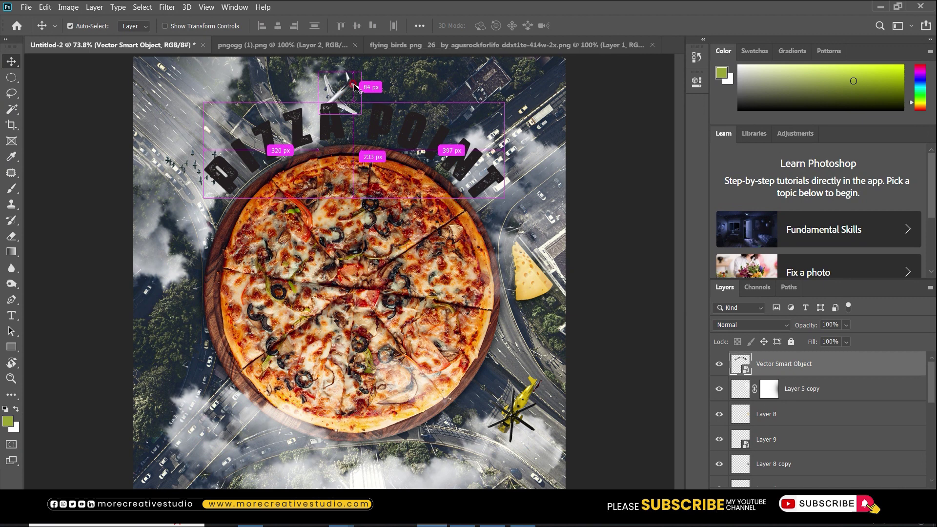
{"action": "left_click_drag", "start_coordinate": [353, 90], "coordinate": [357, 87]}
{"action": "left_click_drag", "start_coordinate": [371, 124], "coordinate": [374, 126]}
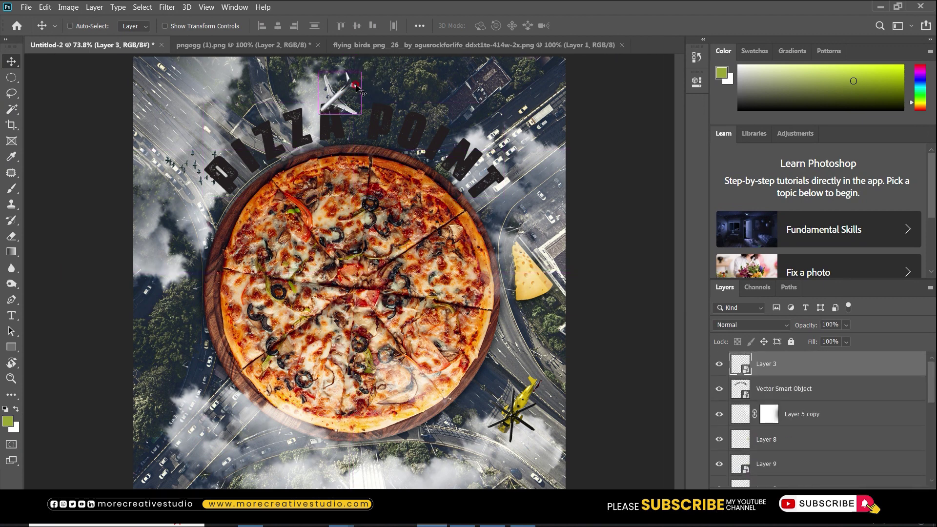
{"action": "double_click", "coordinate": [847, 391]}
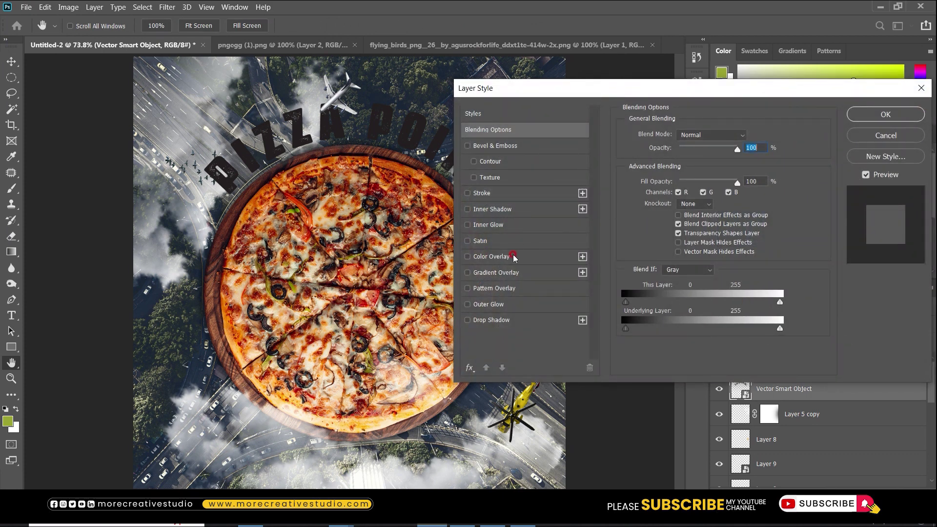
Give the PIZZA POINT title an orange (ffae00) Color Overlay.
{"action": "left_click", "coordinate": [514, 256]}
{"action": "left_click", "coordinate": [747, 136]}
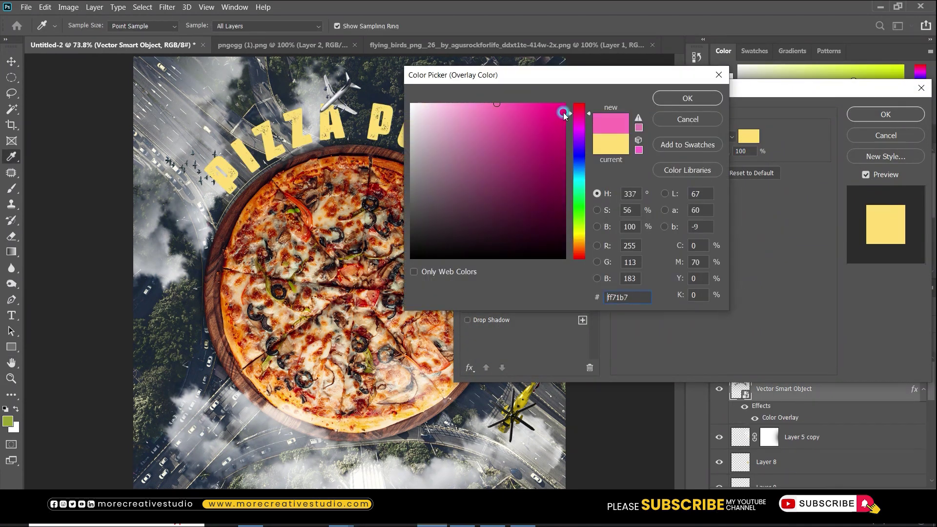
{"action": "left_click_drag", "start_coordinate": [563, 114], "coordinate": [571, 109]}
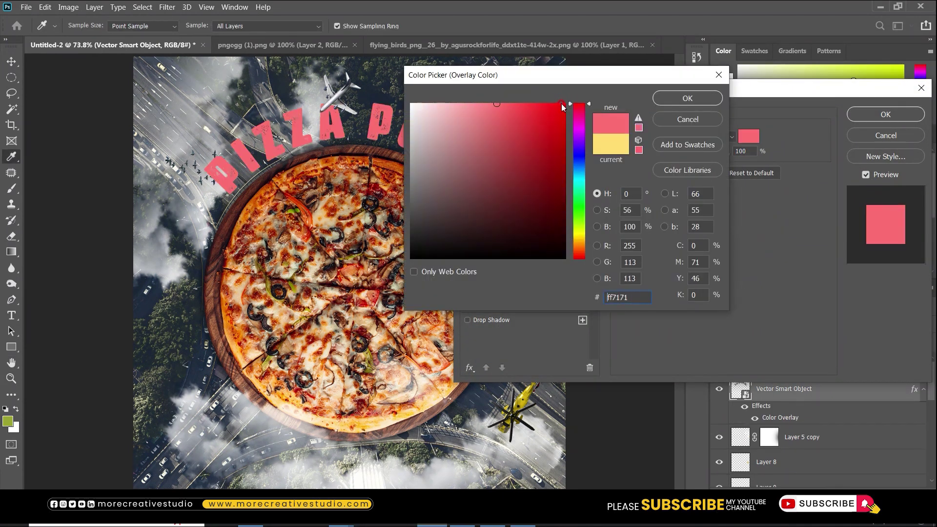
{"action": "left_click", "coordinate": [581, 243]}
{"action": "left_click", "coordinate": [676, 99]}
{"action": "left_click", "coordinate": [884, 114]}
Bring Layer 5 copy to the top of the layer stack above the title.
{"action": "key", "text": "v"}
{"action": "scroll", "coordinate": [366, 93], "scroll_direction": "up", "scroll_amount": 2}
{"action": "left_click", "coordinate": [547, 168]}
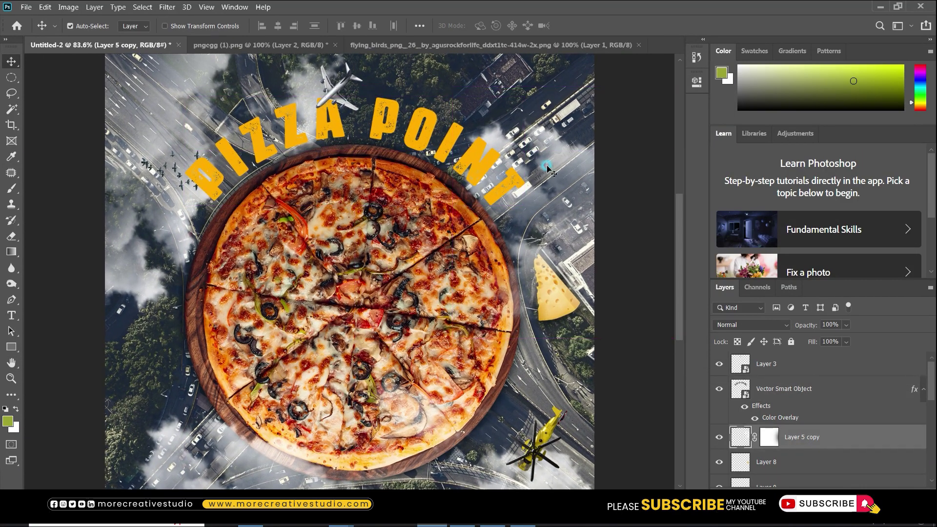
{"action": "key", "text": "ctrl+shift+bracketright"}
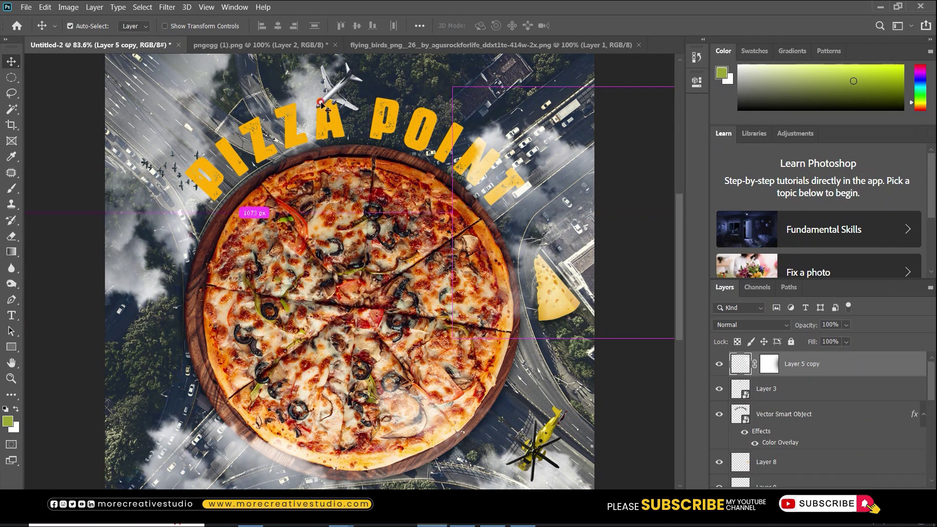
{"action": "left_click", "coordinate": [303, 84]}
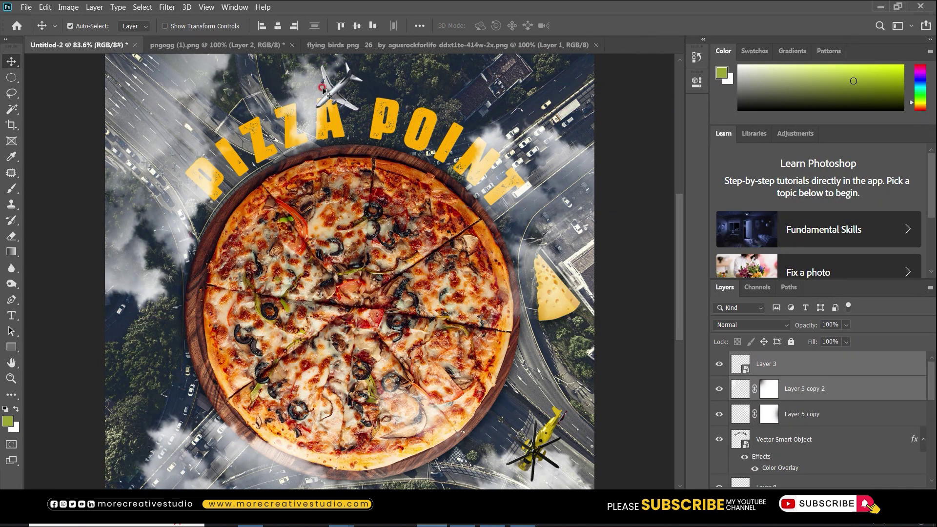
Duplicate the PIZZA POINT title layer, keeping the copy as an unrasterized smart object.
{"action": "left_click", "coordinate": [392, 128]}
{"action": "left_click", "coordinate": [632, 345]}
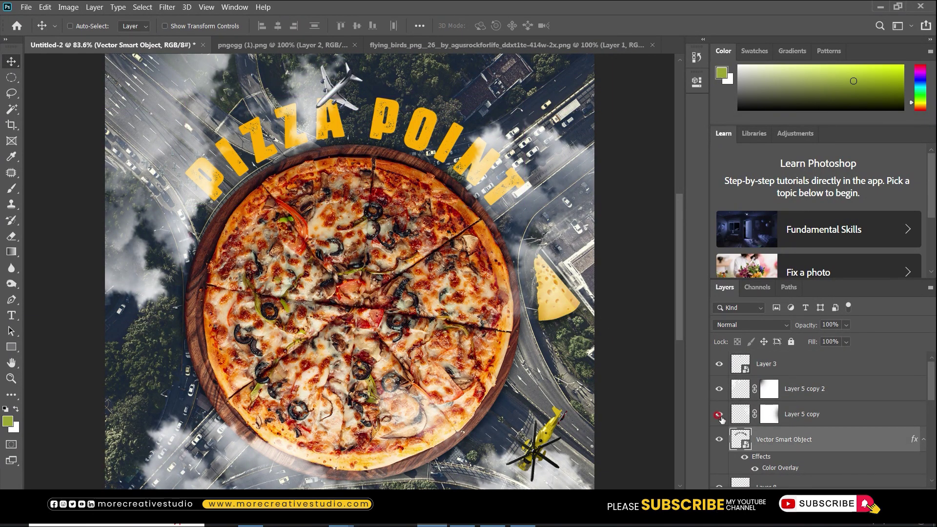
{"action": "left_click_drag", "start_coordinate": [505, 208], "coordinate": [508, 230]}
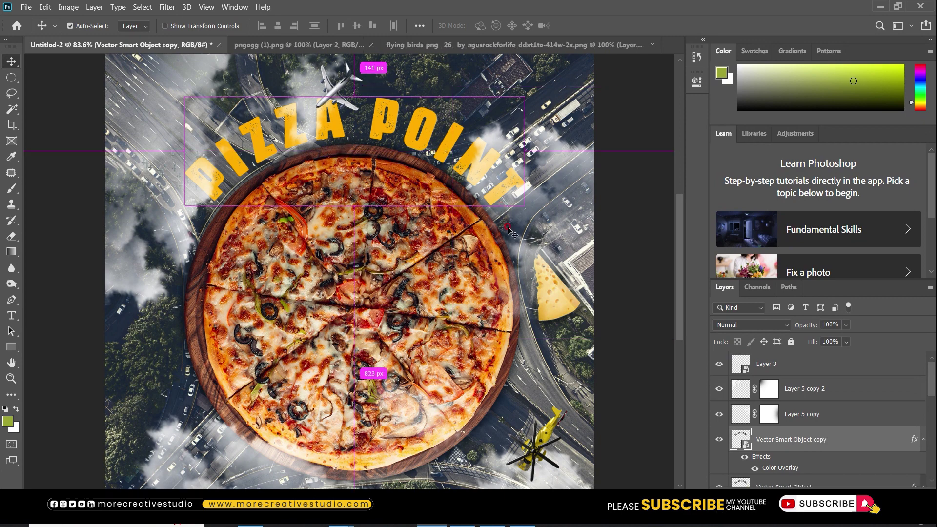
{"action": "key", "text": "ctrl+t"}
{"action": "left_click_drag", "start_coordinate": [533, 89], "coordinate": [532, 90]}
{"action": "key", "text": "Return"}
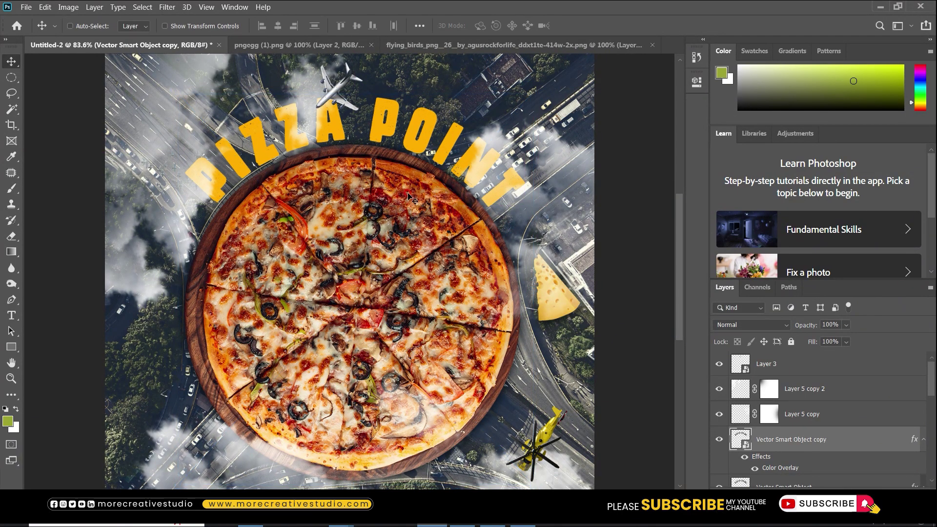
{"action": "key", "text": "e"}
{"action": "left_click", "coordinate": [412, 169]}
{"action": "key", "text": "Escape"}
Set the title copy to Multiply, hide its colour overlay, and move it below the original.
{"action": "left_click", "coordinate": [751, 324]}
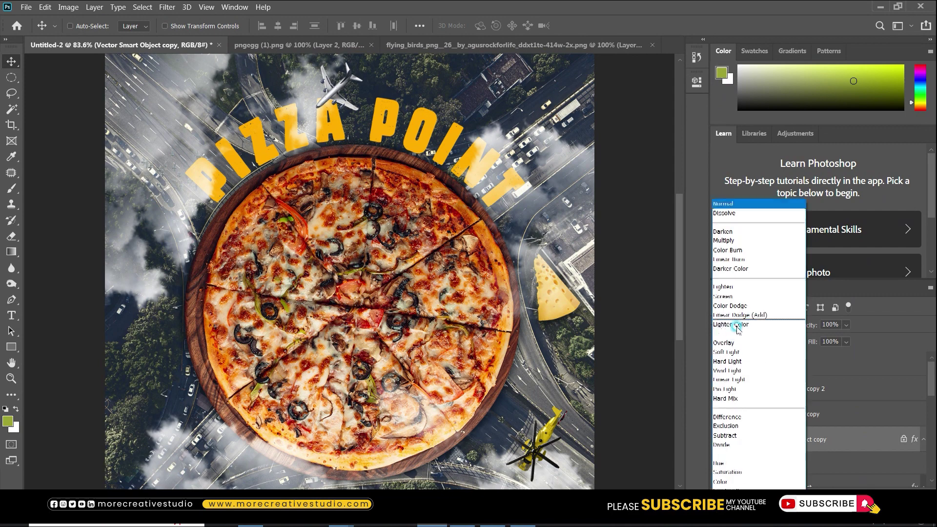
{"action": "left_click", "coordinate": [732, 249]}
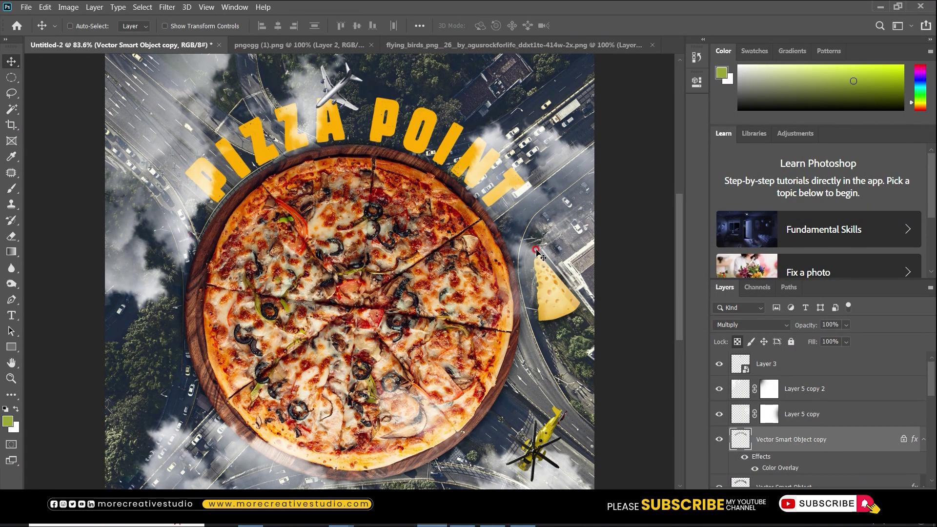
{"action": "left_click", "coordinate": [744, 457]}
{"action": "key", "text": "ctrl+bracketleft"}
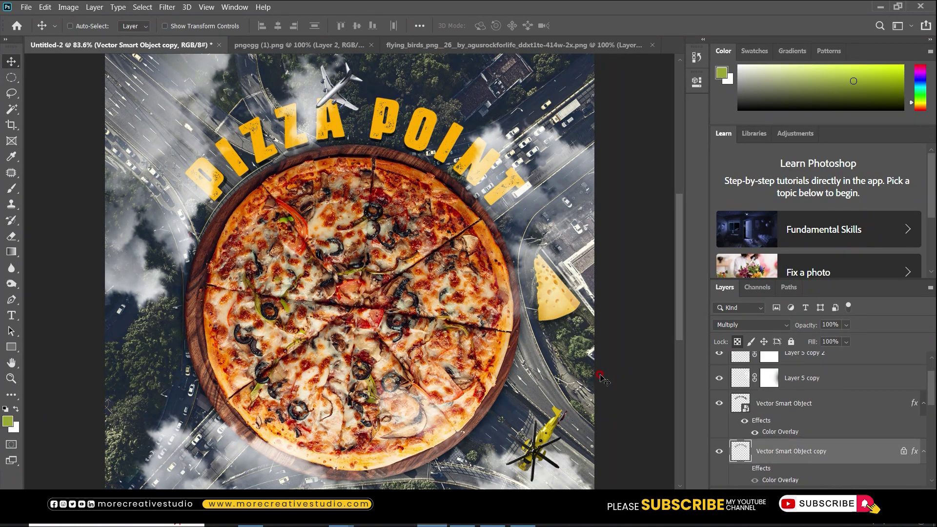
Rotate the title copy slightly and enlarge it to about 103.5%.
{"action": "key", "text": "ctrl+t"}
{"action": "left_click_drag", "start_coordinate": [520, 206], "coordinate": [522, 198]}
{"action": "key", "text": "Return"}
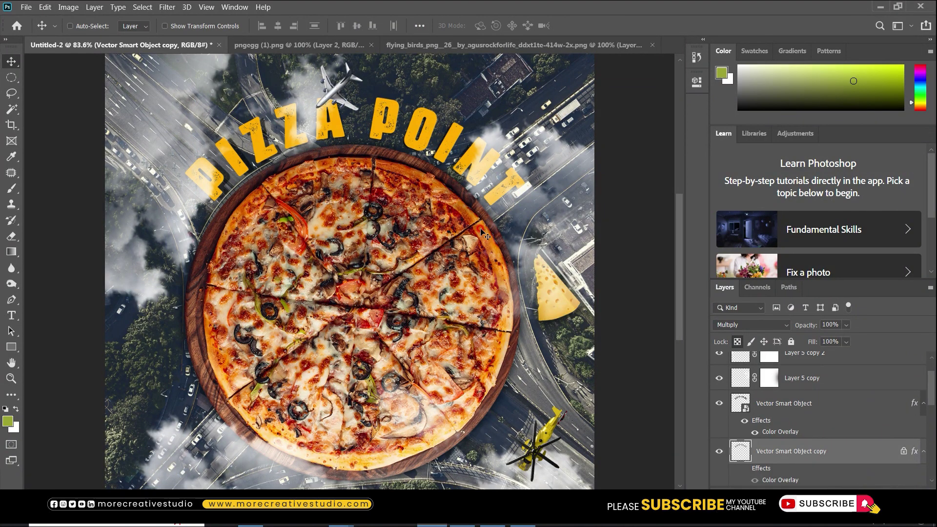
{"action": "key", "text": "ctrl+t"}
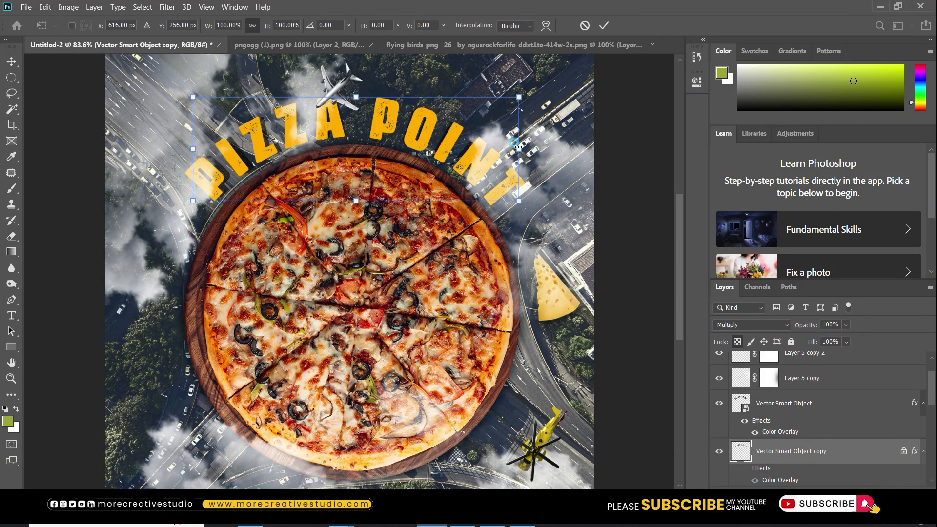
{"action": "left_click_drag", "start_coordinate": [519, 149], "coordinate": [525, 147]}
{"action": "key", "text": "Return"}
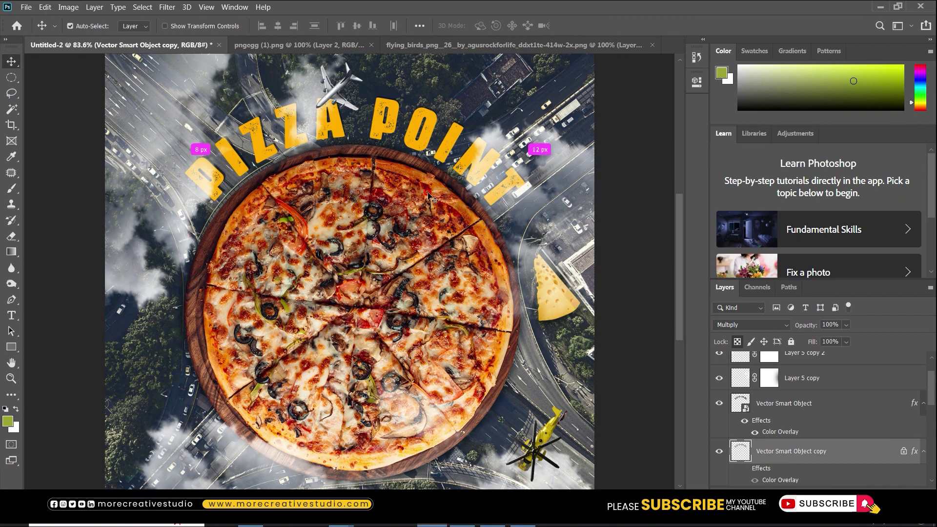
{"action": "scroll", "coordinate": [429, 174], "scroll_direction": "up", "scroll_amount": 3}
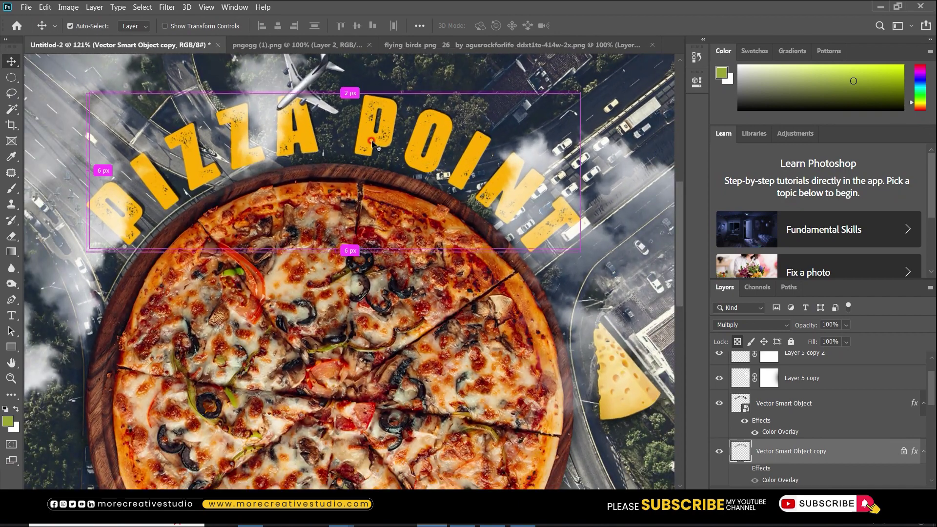
{"action": "left_click", "coordinate": [774, 391]}
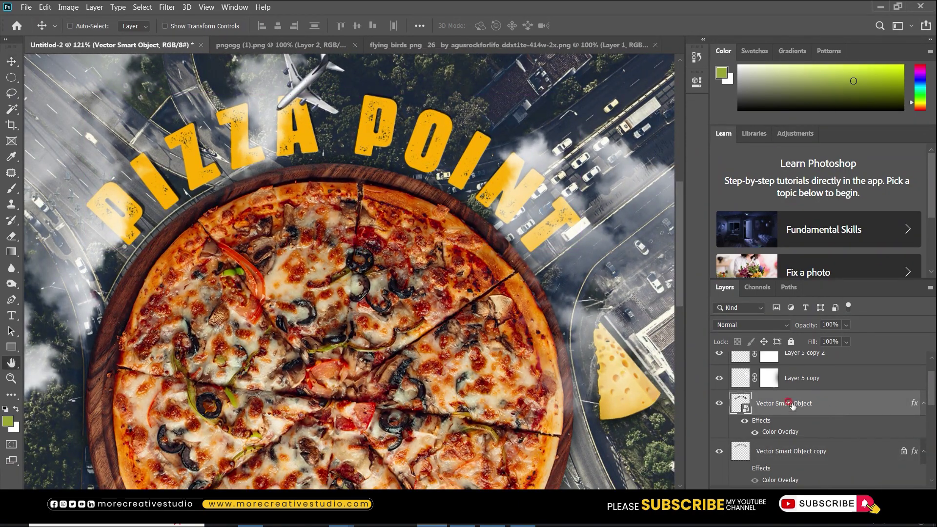
Enable Drop Shadow and Stroke effects in the PIZZA POINT title's layer style.
{"action": "double_click", "coordinate": [779, 431]}
{"action": "left_click", "coordinate": [515, 319]}
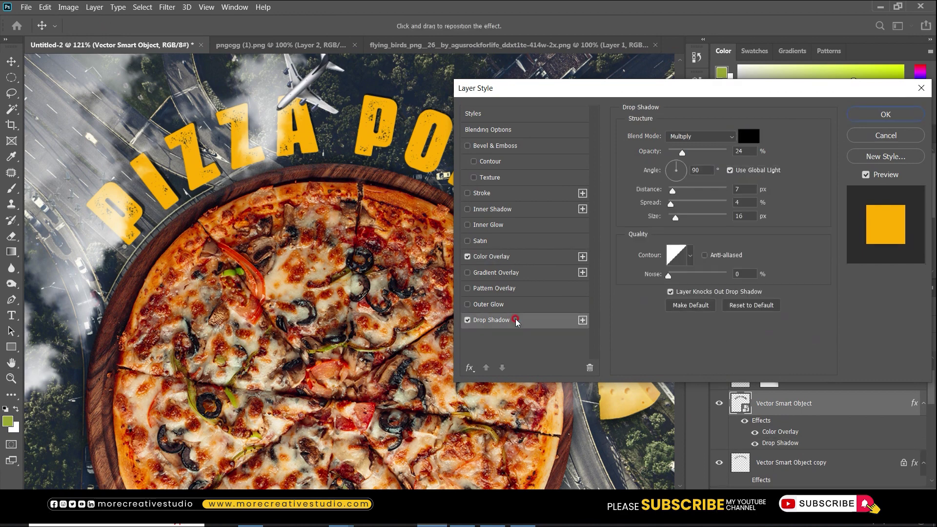
{"action": "left_click", "coordinate": [494, 197]}
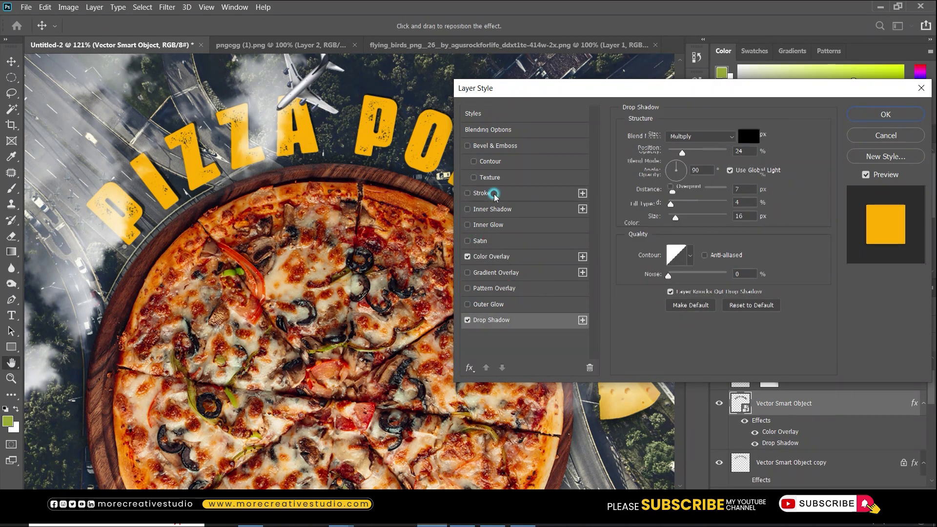
Set the stroke colour to dark brown 984501 and apply the title's layer styles.
{"action": "left_click", "coordinate": [652, 222]}
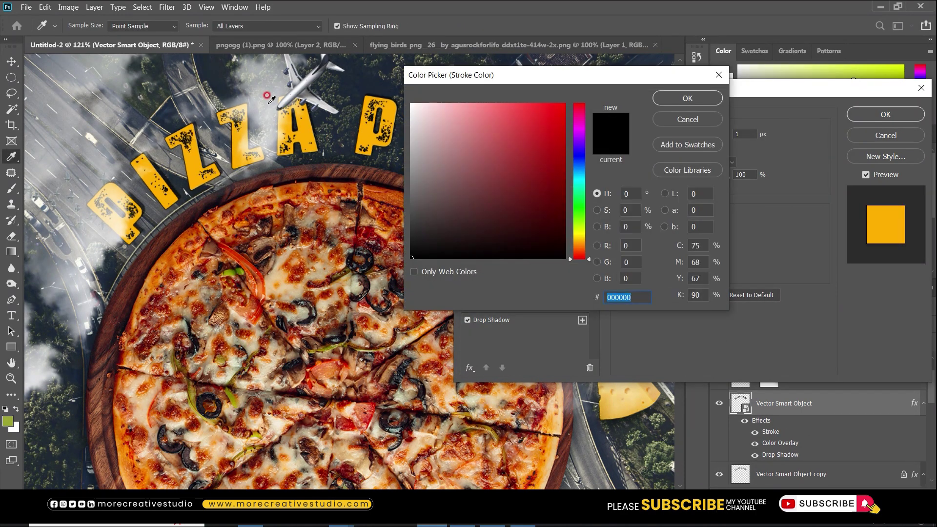
{"action": "left_click", "coordinate": [386, 117]}
{"action": "left_click", "coordinate": [411, 104]}
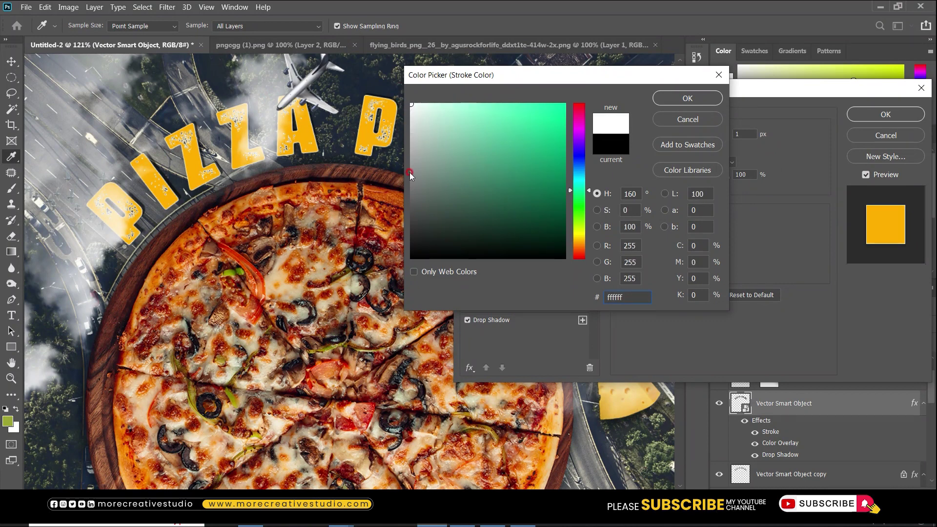
{"action": "left_click", "coordinate": [409, 259]}
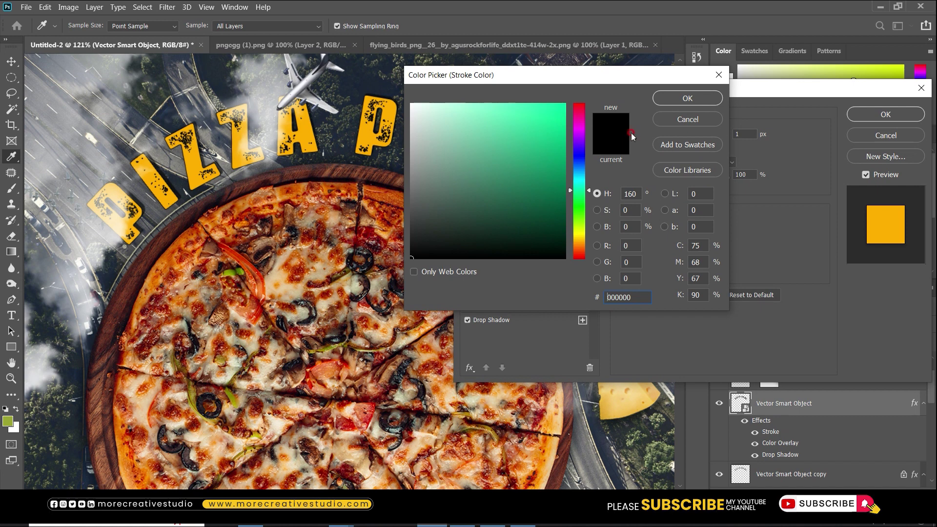
{"action": "left_click", "coordinate": [575, 248]}
{"action": "left_click", "coordinate": [558, 226]}
{"action": "left_click", "coordinate": [562, 204]}
{"action": "left_click", "coordinate": [561, 182]}
{"action": "left_click", "coordinate": [562, 168]}
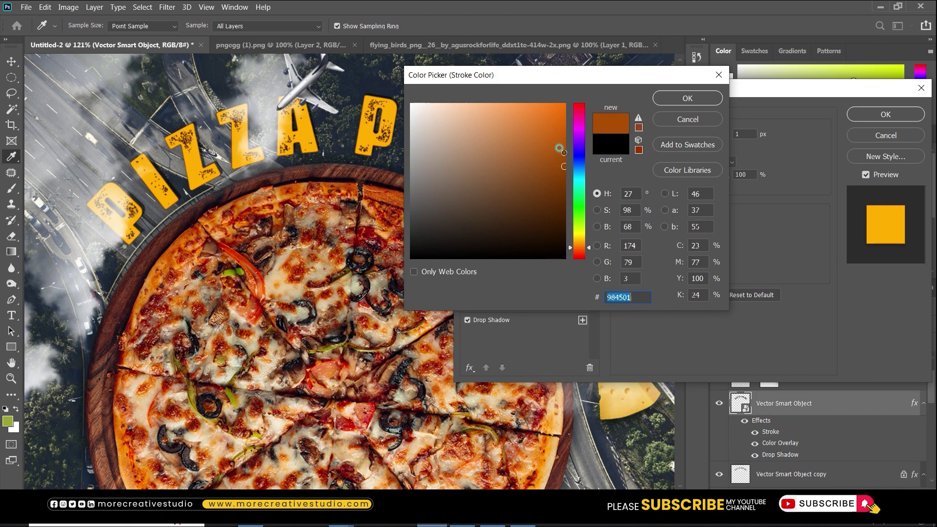
{"action": "left_click", "coordinate": [687, 98]}
{"action": "left_click", "coordinate": [885, 115]}
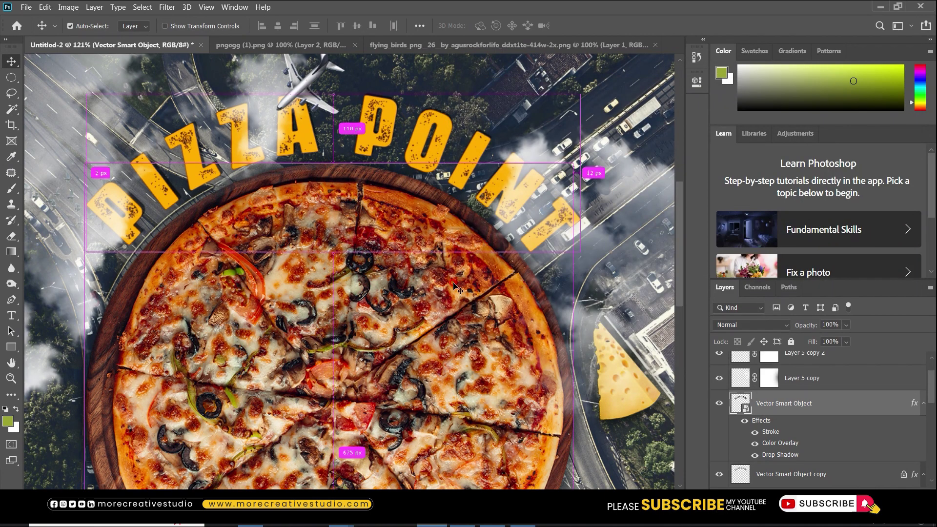
{"action": "key", "text": "ctrl+0"}
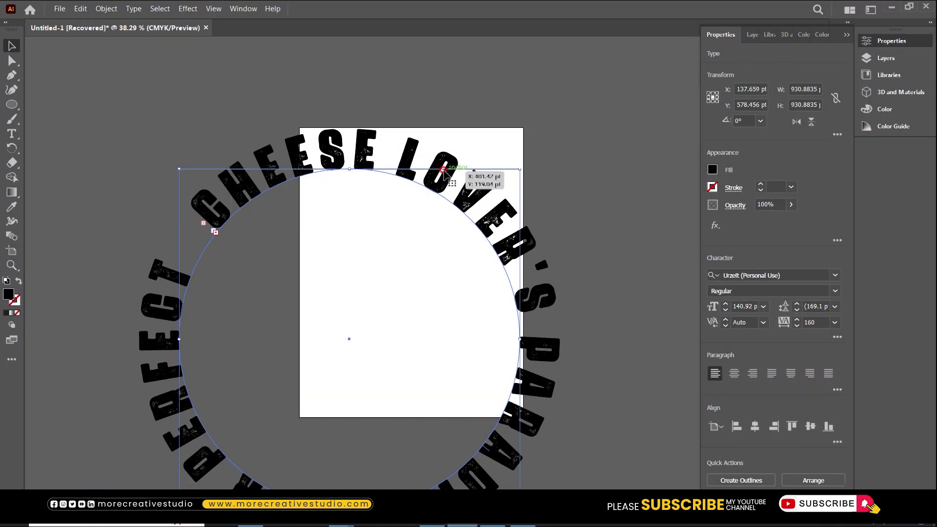
Set the arc text to 36 pt and slide it along the circle toward the bottom.
{"action": "left_click", "coordinate": [763, 307]}
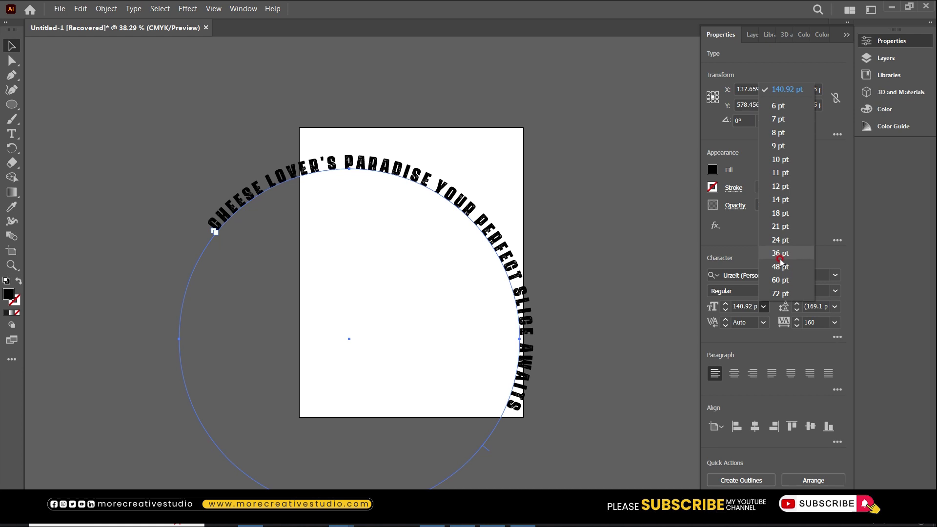
{"action": "left_click", "coordinate": [780, 254]}
{"action": "scroll", "coordinate": [437, 403], "scroll_direction": "down", "scroll_amount": 2}
{"action": "left_click_drag", "start_coordinate": [489, 419], "coordinate": [275, 421]}
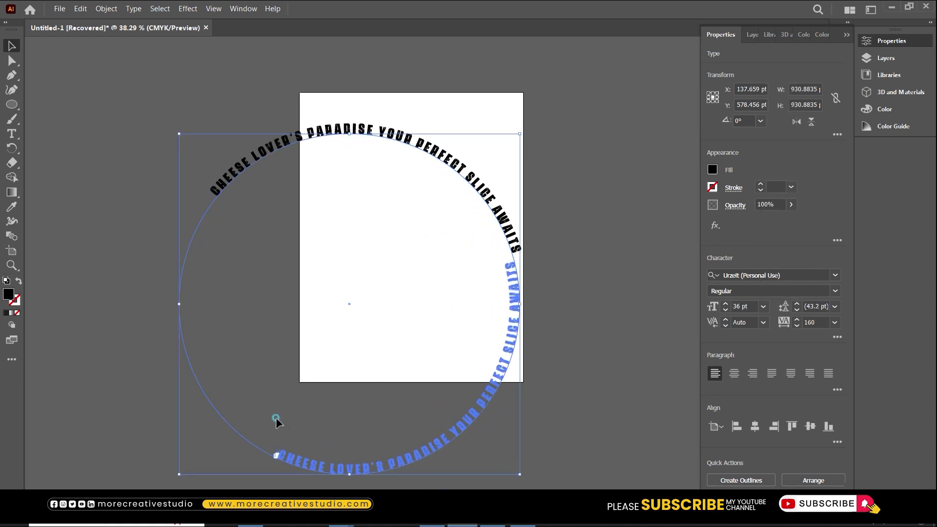
{"action": "left_click_drag", "start_coordinate": [275, 421], "coordinate": [247, 378]}
{"action": "scroll", "coordinate": [341, 391], "scroll_direction": "down", "scroll_amount": 3}
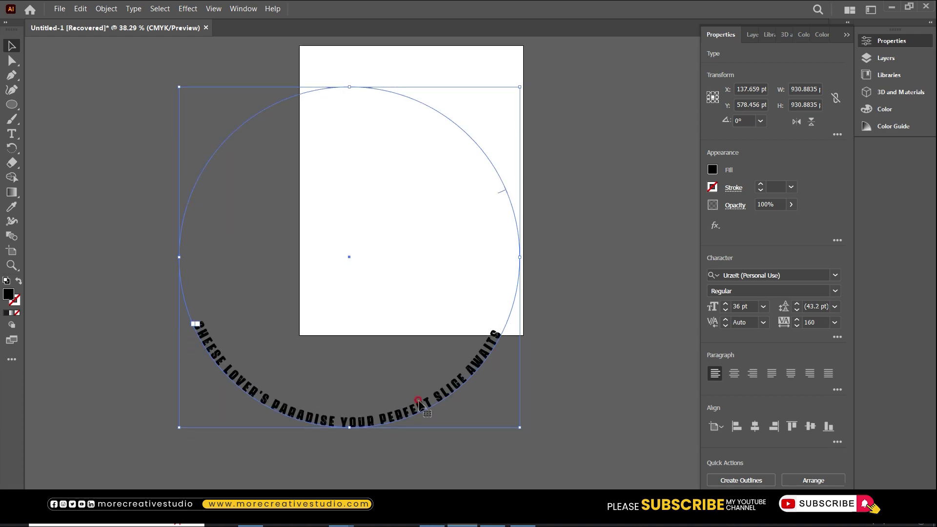
{"action": "left_click_drag", "start_coordinate": [518, 427], "coordinate": [517, 430]}
Add a horizontal guide near the bottom and rotate the curved tagline to about 1.6°.
{"action": "key", "text": "ctrl+r"}
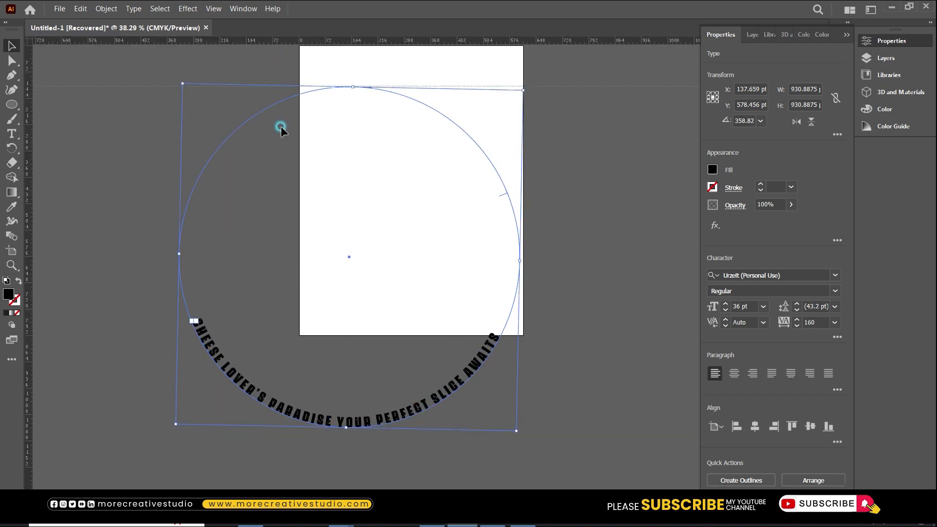
{"action": "left_click_drag", "start_coordinate": [242, 320], "coordinate": [243, 318]}
{"action": "left_click", "coordinate": [430, 405]}
{"action": "left_click_drag", "start_coordinate": [517, 431], "coordinate": [525, 431]}
{"action": "left_click_drag", "start_coordinate": [408, 429], "coordinate": [407, 503]}
Paste the curved tagline as a Smart Object, shrink it, and nudge it below the pizza.
{"action": "key", "text": "ctrl+v"}
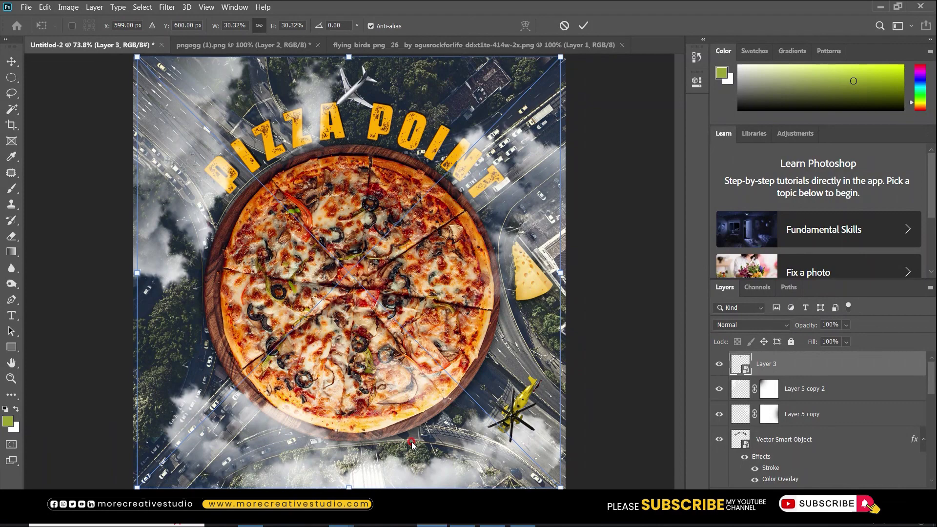
{"action": "left_click_drag", "start_coordinate": [561, 57], "coordinate": [520, 118]}
{"action": "left_click_drag", "start_coordinate": [467, 263], "coordinate": [468, 306]}
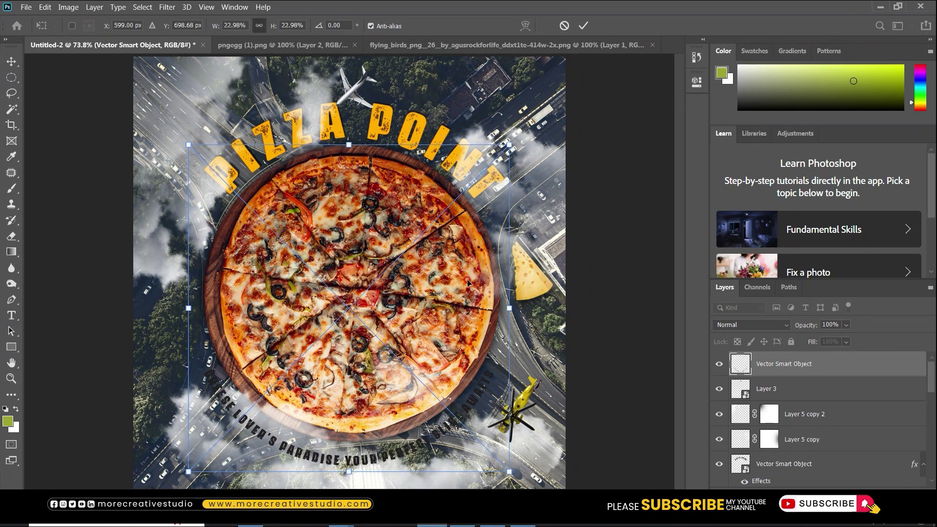
{"action": "key", "text": "shift+Up"}
{"action": "key", "text": "shift+Right"}
{"action": "key", "text": "shift+Up"}
{"action": "key", "text": "Up"}
{"action": "key", "text": "Up"}
{"action": "key", "text": "Left"}
{"action": "key", "text": "Up"}
{"action": "key", "text": "Up"}
Enlarge the tagline slightly to hug the pizza board and commit its placement.
{"action": "left_click_drag", "start_coordinate": [509, 131], "coordinate": [521, 125]}
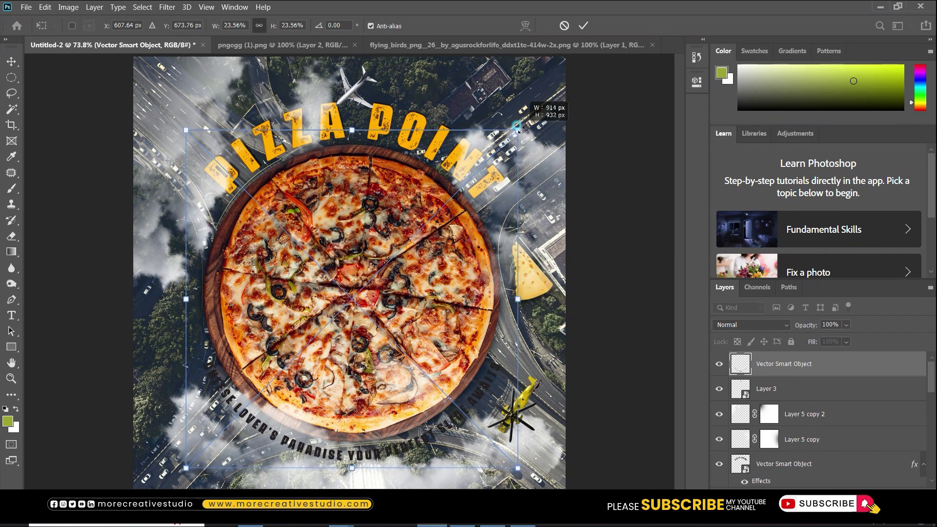
{"action": "key", "text": "shift+Up"}
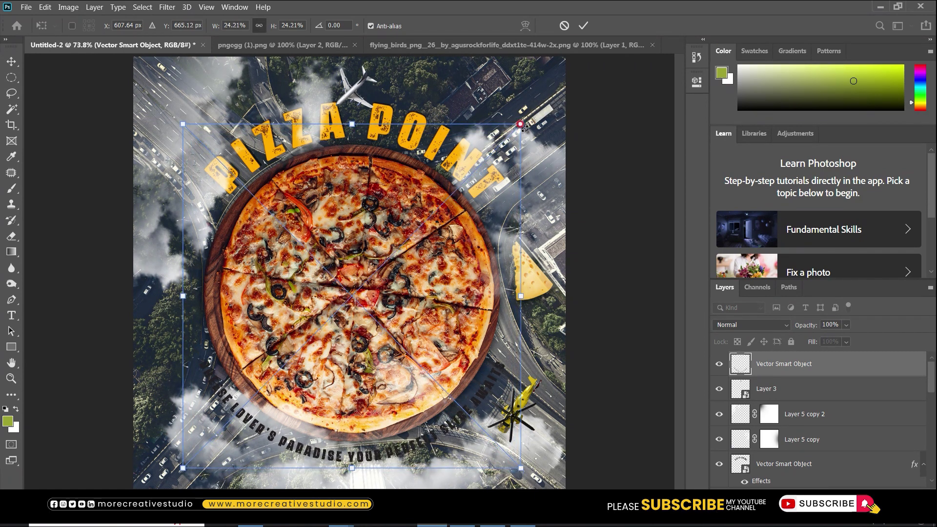
{"action": "key", "text": "Return"}
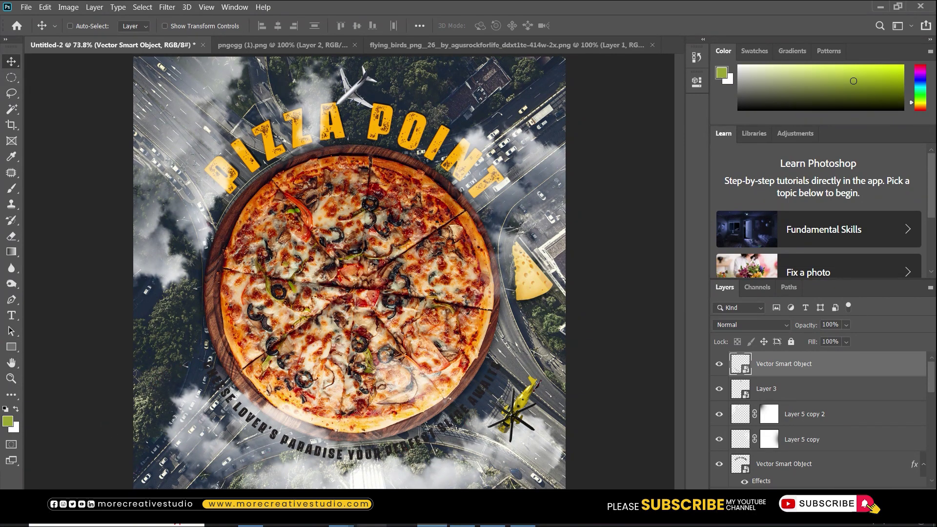
{"action": "left_click", "coordinate": [462, 525]}
Draw a black circle and center it on the tagline's text ring.
{"action": "left_click", "coordinate": [251, 287]}
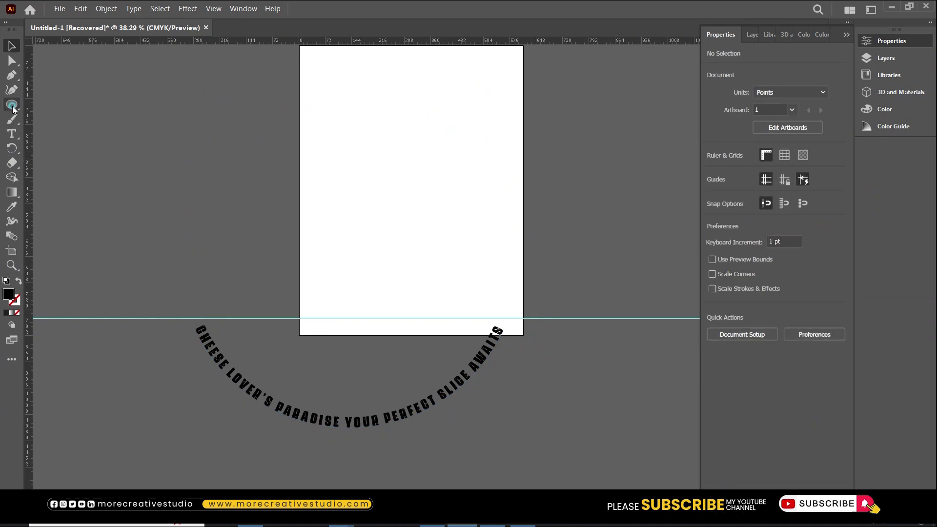
{"action": "left_click_drag", "start_coordinate": [189, 151], "coordinate": [437, 399]}
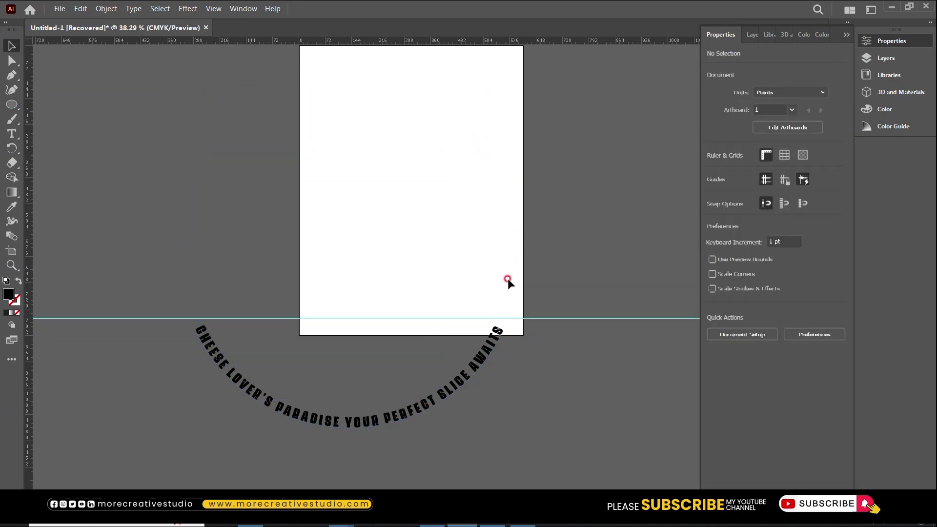
{"action": "left_click", "coordinate": [507, 281]}
{"action": "key", "text": "l"}
{"action": "mouse_move", "coordinate": [303, 190]}
{"action": "left_mouse_down"}
{"action": "mouse_move", "coordinate": [403, 326]}
{"action": "mouse_move", "coordinate": [441, 351]}
{"action": "left_mouse_up"}
{"action": "key", "text": "v"}
{"action": "left_click", "coordinate": [428, 414], "text": "shift"}
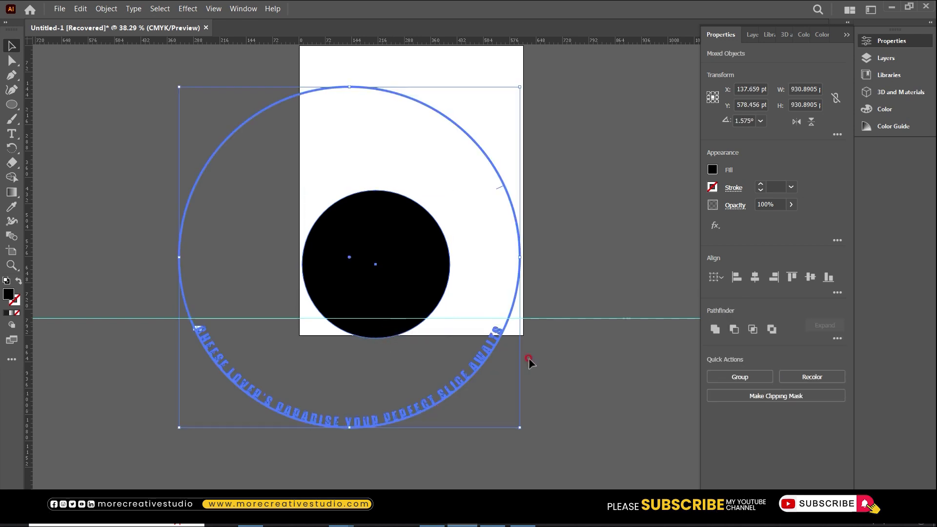
{"action": "left_click", "coordinate": [755, 277]}
{"action": "left_click", "coordinate": [810, 277]}
{"action": "left_click", "coordinate": [454, 328]}
{"action": "left_click", "coordinate": [407, 298]}
Enlarge a circle to about 949 pt and subtract the inner circle to form a ring.
{"action": "left_click_drag", "start_coordinate": [424, 330], "coordinate": [499, 443]}
{"action": "scroll", "coordinate": [381, 371], "scroll_direction": "down", "scroll_amount": 2}
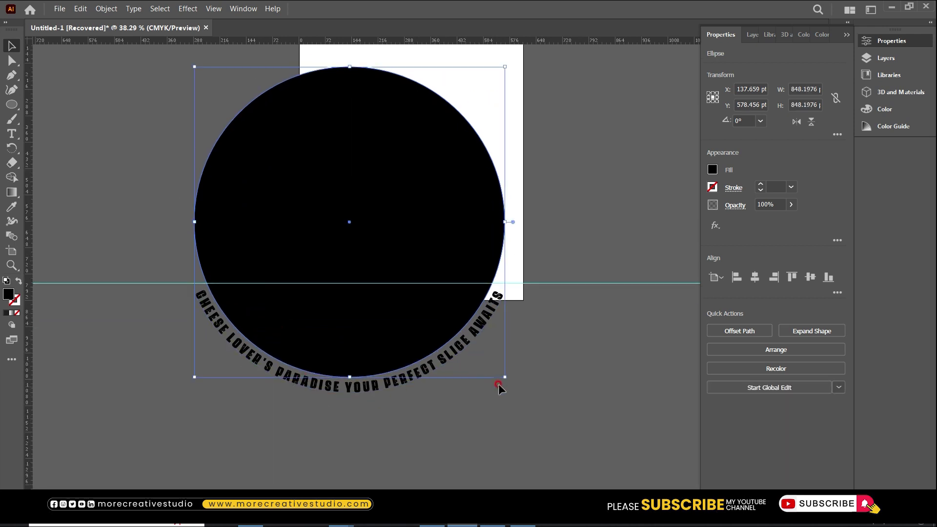
{"action": "left_click_drag", "start_coordinate": [498, 385], "coordinate": [518, 405]}
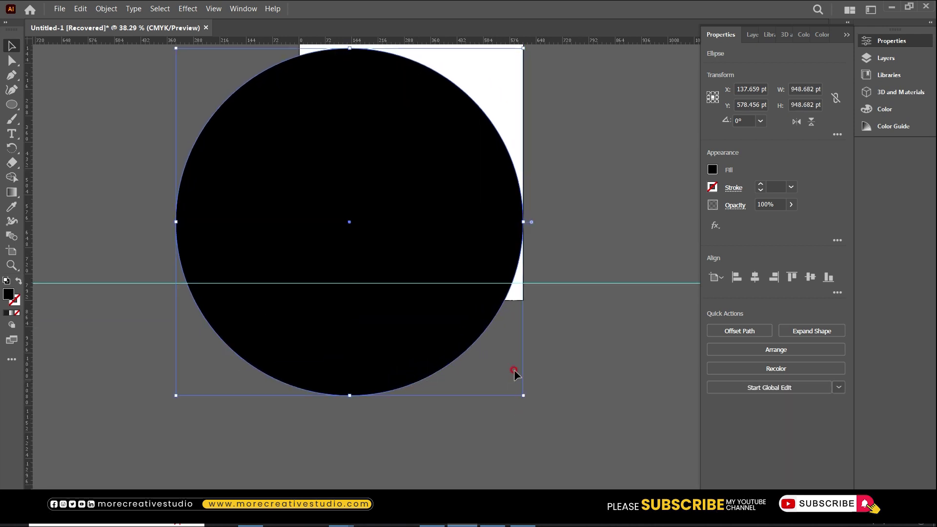
{"action": "left_click", "coordinate": [735, 329]}
{"action": "scroll", "coordinate": [229, 311], "scroll_direction": "up", "scroll_amount": 3}
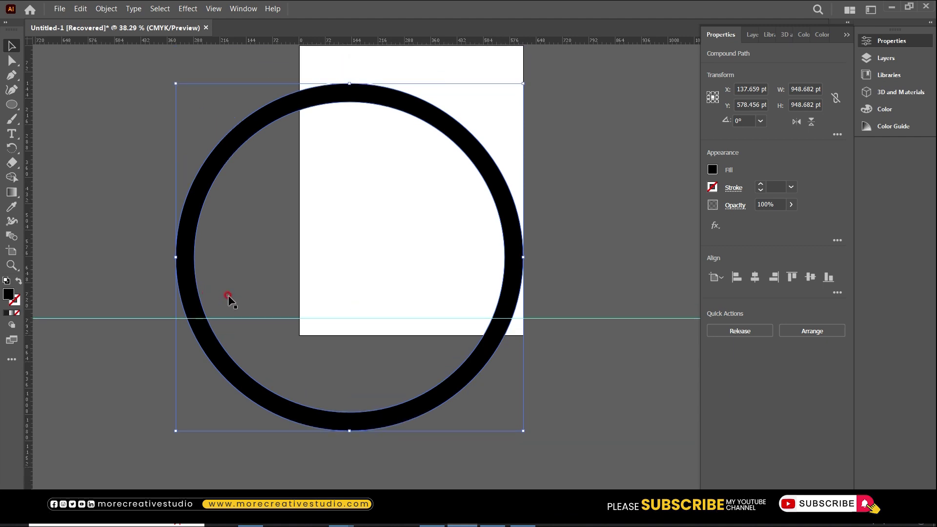
Cut away the ring's top half with a rectangle, leaving the lower arc.
{"action": "key", "text": "m"}
{"action": "mouse_move", "coordinate": [116, 98]}
{"action": "left_mouse_down"}
{"action": "mouse_move", "coordinate": [565, 340]}
{"action": "mouse_move", "coordinate": [581, 330]}
{"action": "left_mouse_up"}
{"action": "key", "text": "v"}
{"action": "left_click", "coordinate": [508, 359], "text": "shift"}
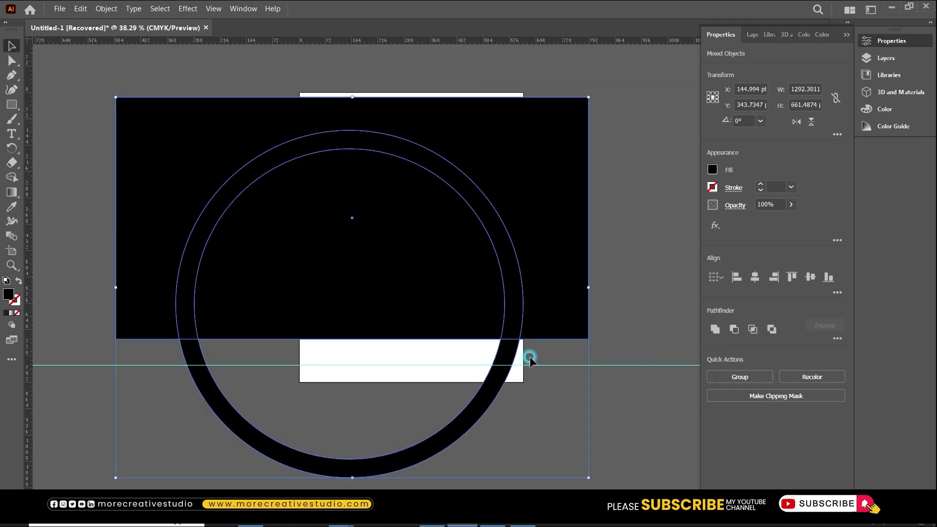
{"action": "left_click", "coordinate": [505, 346]}
{"action": "left_click", "coordinate": [18, 281]}
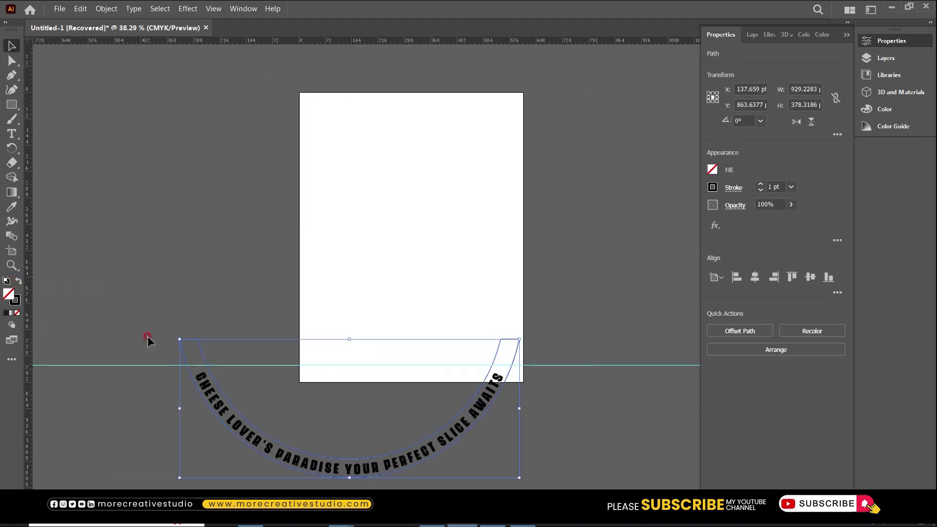
Trim the arc's top ends flat using another rectangle with Minus Front.
{"action": "left_click_drag", "start_coordinate": [121, 298], "coordinate": [573, 365]}
{"action": "key", "text": "v"}
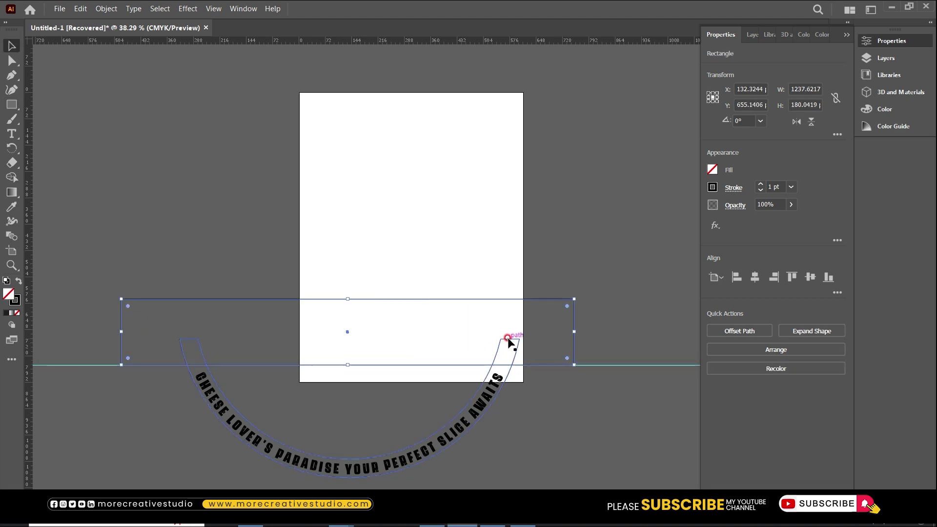
{"action": "left_click", "coordinate": [510, 340], "text": "shift"}
{"action": "left_click", "coordinate": [734, 329]}
Round the band's two top corners with live corners and make the band solid.
{"action": "scroll", "coordinate": [293, 415], "scroll_direction": "up", "scroll_amount": 1}
{"action": "scroll", "coordinate": [292, 415], "scroll_direction": "up", "scroll_amount": 1}
{"action": "key", "text": "a"}
{"action": "left_click", "coordinate": [151, 248]}
{"action": "left_click", "coordinate": [612, 246], "text": "shift"}
{"action": "left_click_drag", "start_coordinate": [607, 255], "coordinate": [605, 271]}
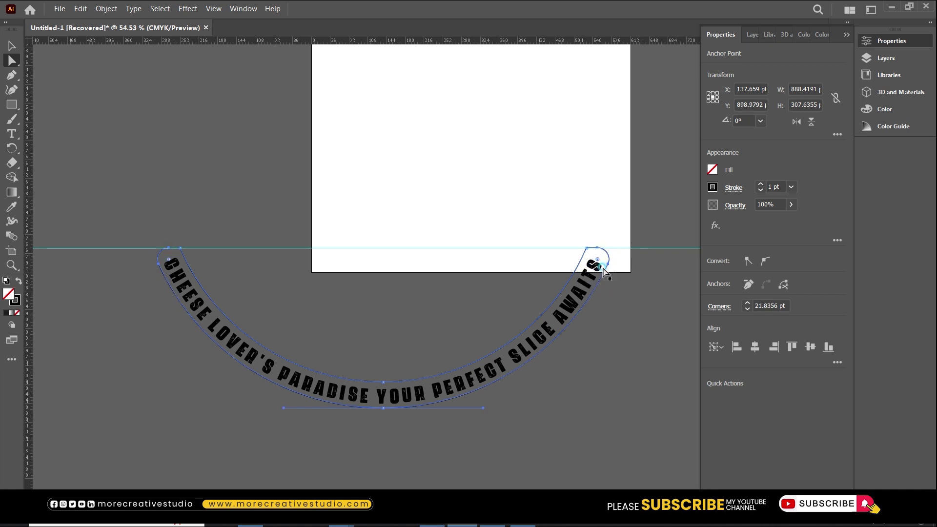
{"action": "left_click_drag", "start_coordinate": [605, 271], "coordinate": [602, 265]}
{"action": "key", "text": "v"}
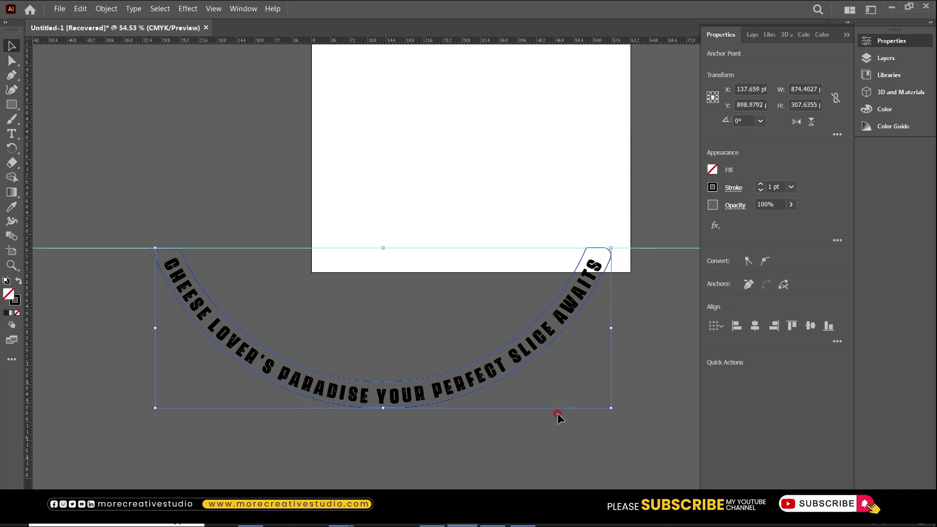
{"action": "left_click", "coordinate": [323, 418]}
{"action": "left_click", "coordinate": [19, 280]}
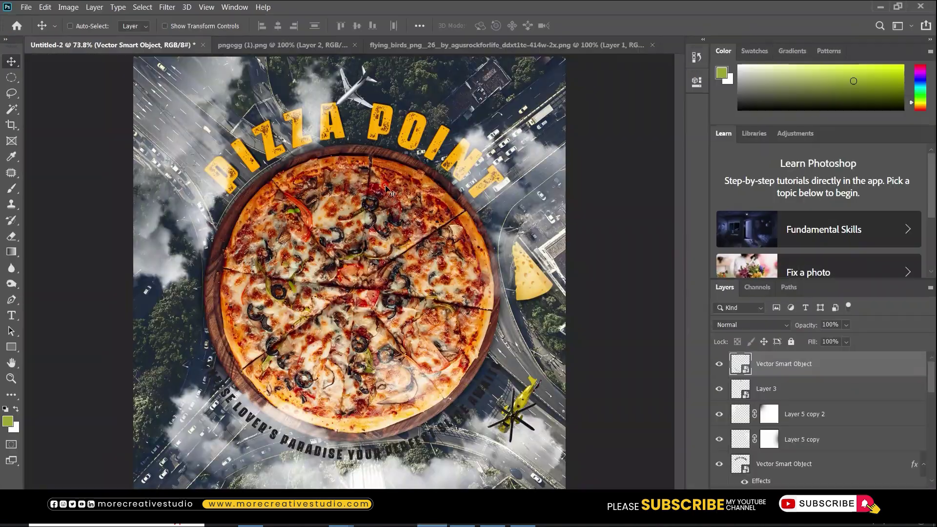
Drag the PIZZA POINT title layer from Photoshop into the Illustrator document.
{"action": "left_click", "coordinate": [784, 463]}
{"action": "left_click_drag", "start_coordinate": [356, 147], "coordinate": [461, 471]}
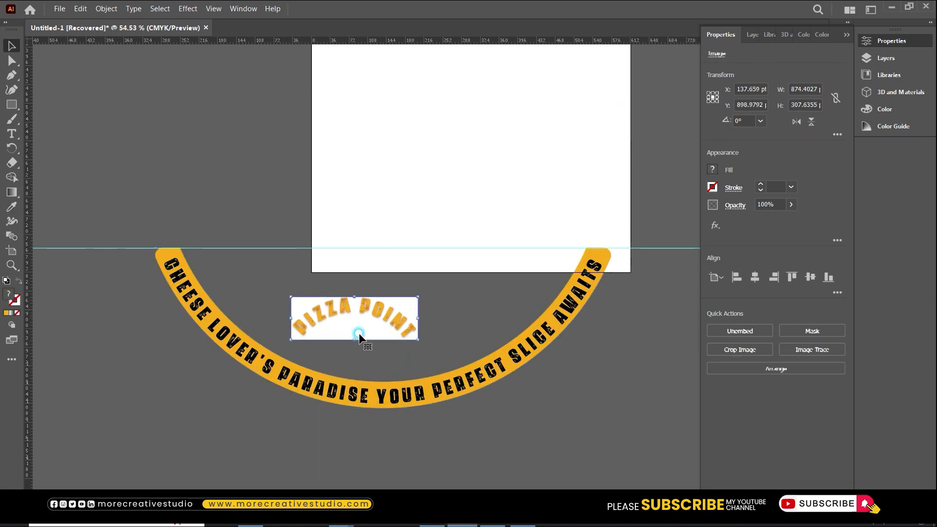
Delete the PIZZA POINT reference image and make the tagline text white.
{"action": "key", "text": "Delete"}
{"action": "left_click", "coordinate": [366, 396]}
{"action": "key", "text": "i"}
{"action": "left_click", "coordinate": [388, 204]}
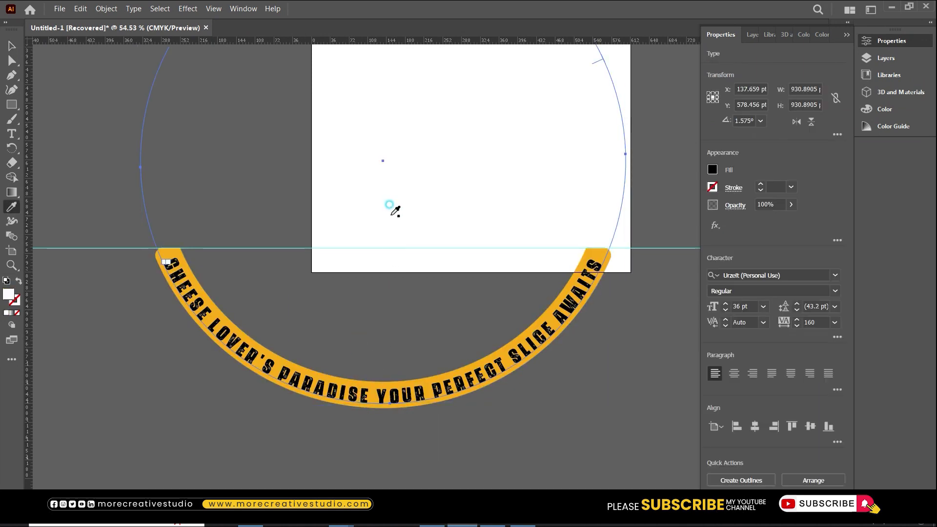
{"action": "key", "text": "v"}
{"action": "left_click", "coordinate": [350, 439]}
Fill the curved band with orange f99319.
{"action": "left_click", "coordinate": [161, 263]}
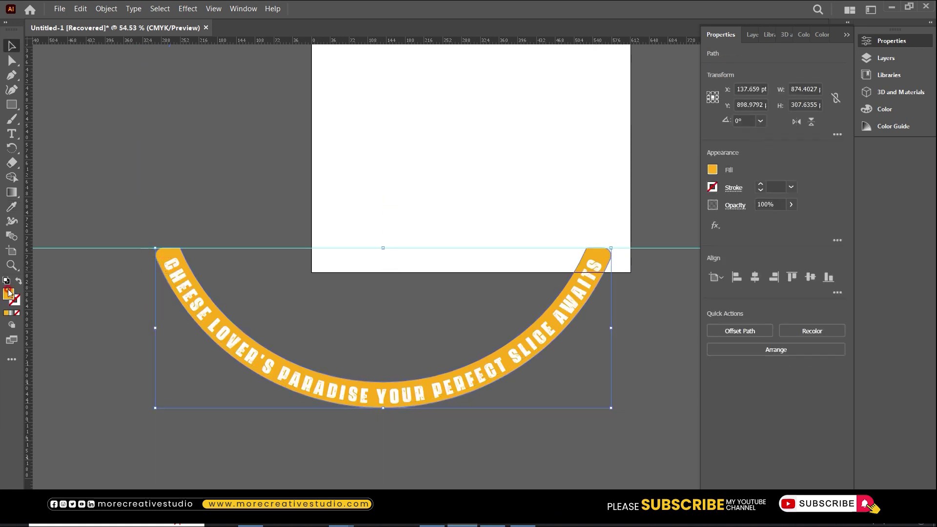
{"action": "double_click", "coordinate": [8, 292]}
{"action": "left_click_drag", "start_coordinate": [488, 325], "coordinate": [482, 318]}
{"action": "left_click", "coordinate": [597, 180]}
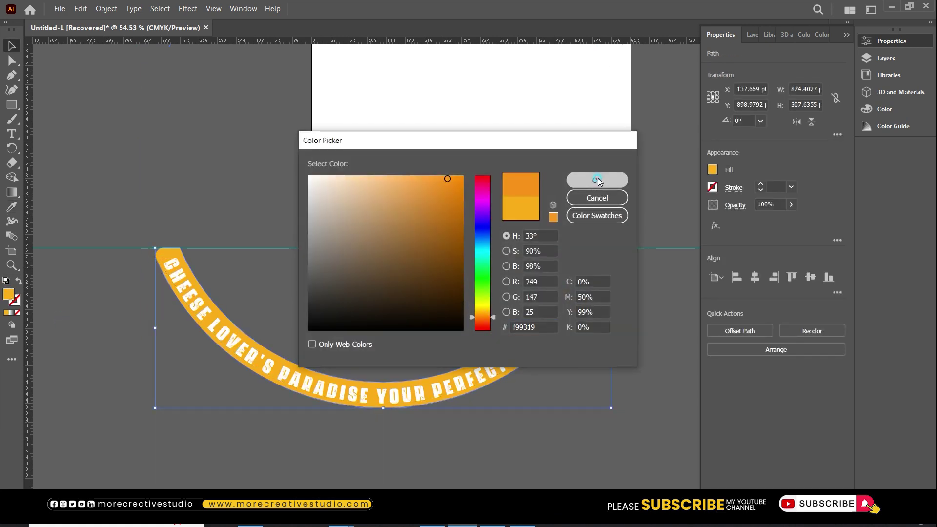
{"action": "left_click", "coordinate": [385, 435]}
{"action": "left_click", "coordinate": [377, 397]}
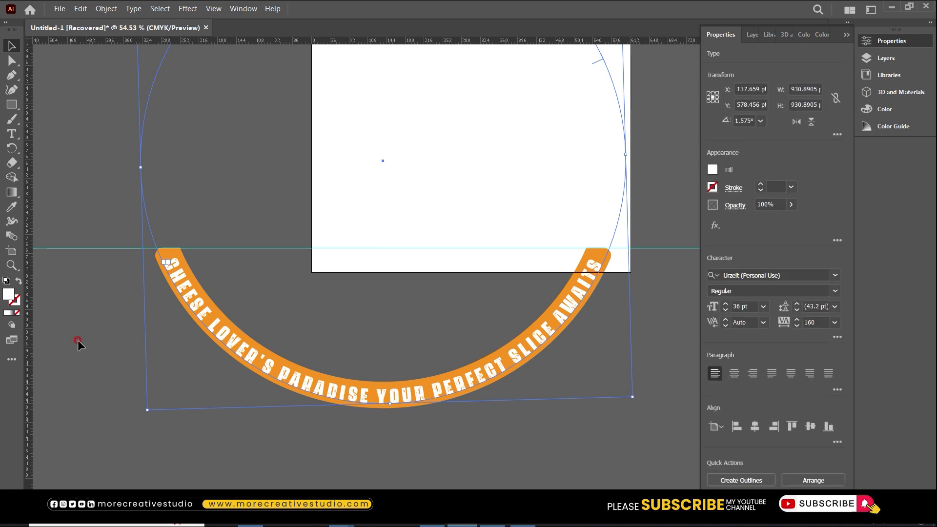
{"action": "left_click", "coordinate": [188, 9]}
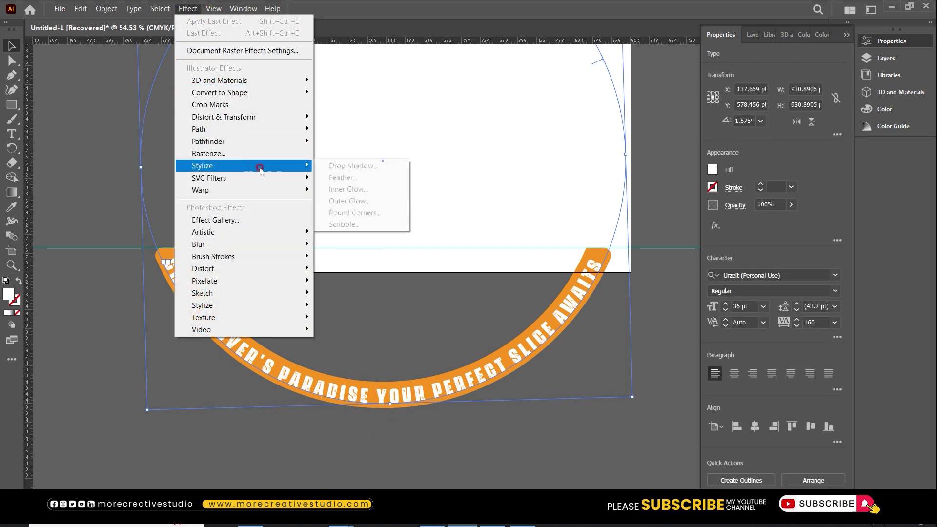
Add a first drop shadow to the tagline text with a 2 pt blur.
{"action": "left_click", "coordinate": [355, 166]}
{"action": "left_click", "coordinate": [399, 317]}
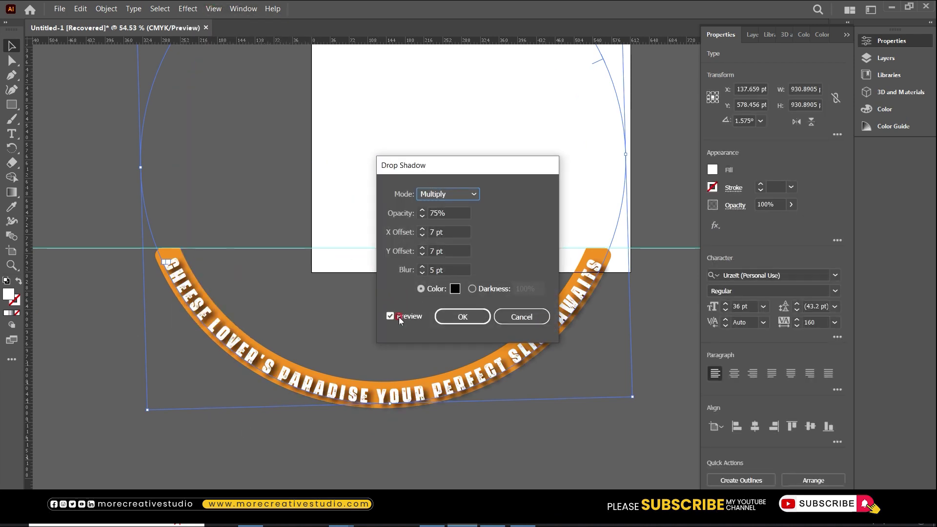
{"action": "left_click", "coordinate": [449, 269]}
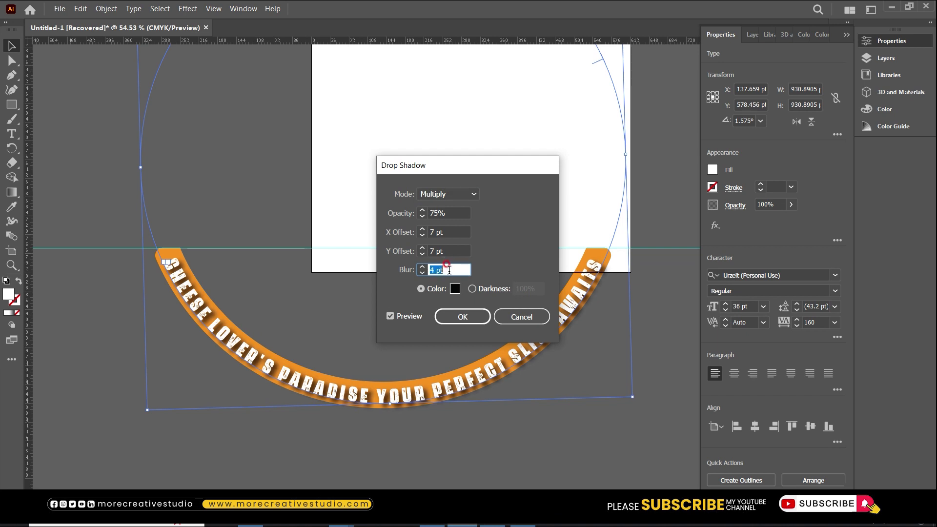
{"action": "key", "text": "Down"}
{"action": "left_click", "coordinate": [450, 251]}
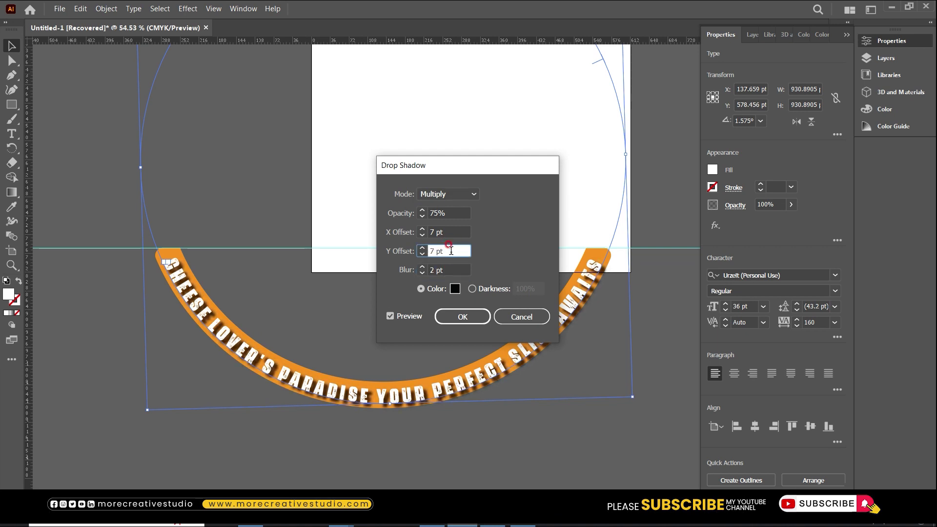
{"action": "key", "text": "Return"}
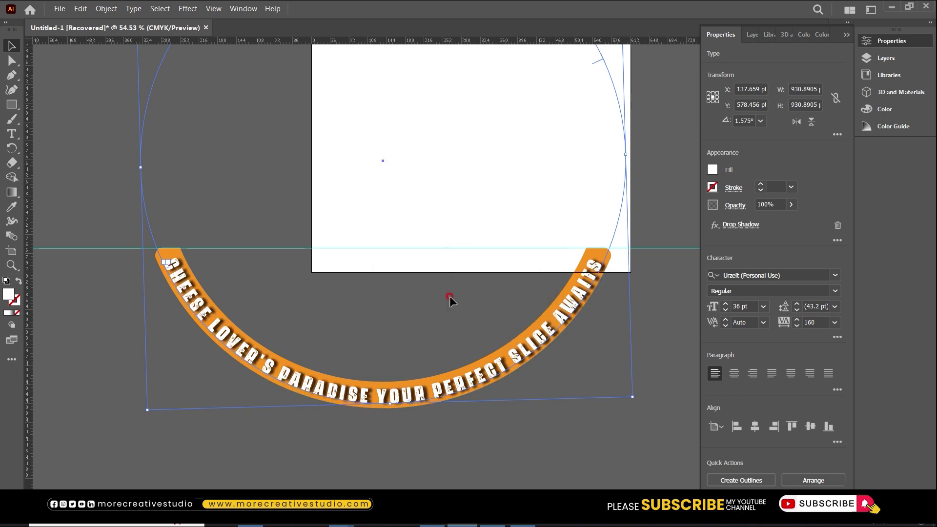
Reapply a Drop Shadow effect to the white tagline text.
{"action": "left_click", "coordinate": [187, 8]}
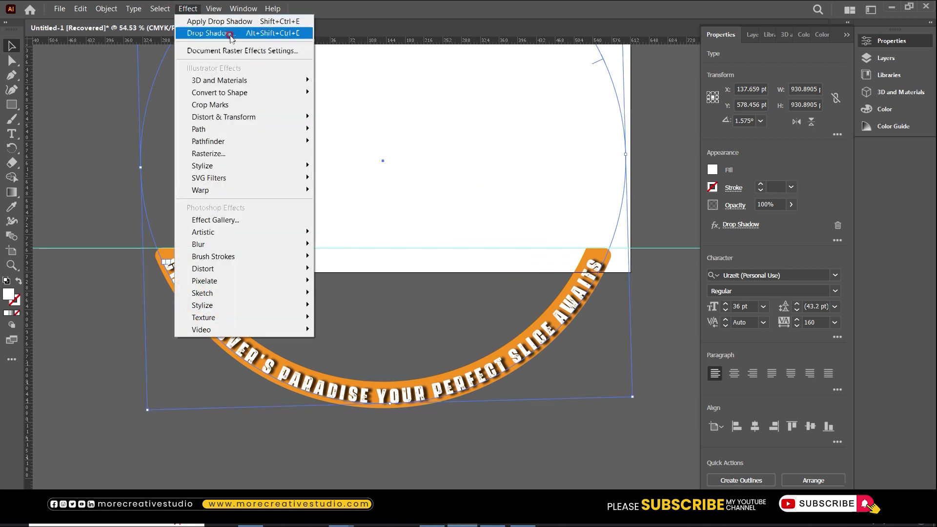
{"action": "left_click", "coordinate": [516, 432]}
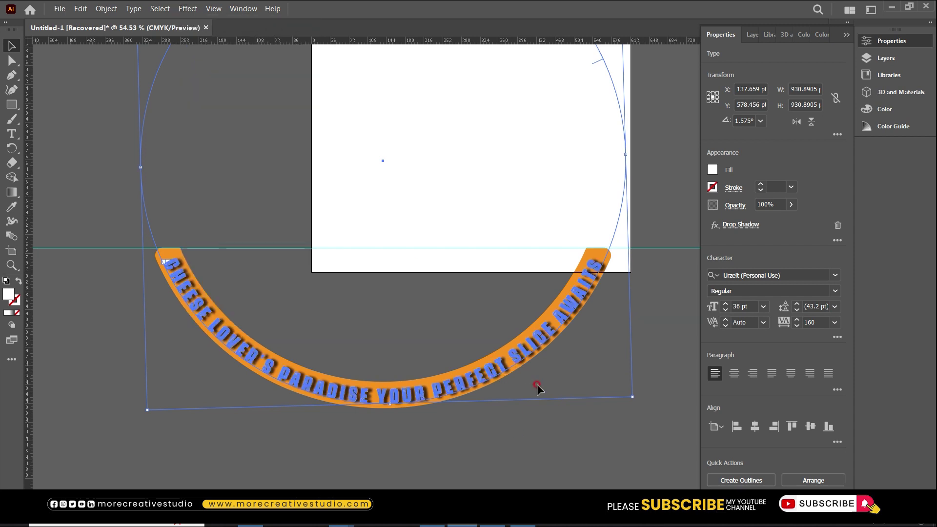
{"action": "left_click", "coordinate": [537, 437]}
{"action": "left_click", "coordinate": [389, 396]}
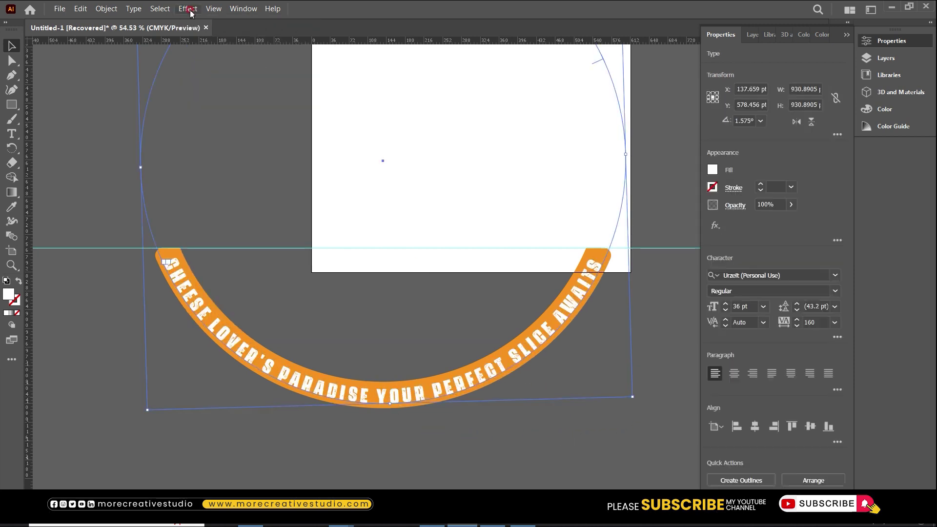
{"action": "left_click", "coordinate": [188, 9]}
{"action": "left_click", "coordinate": [465, 216]}
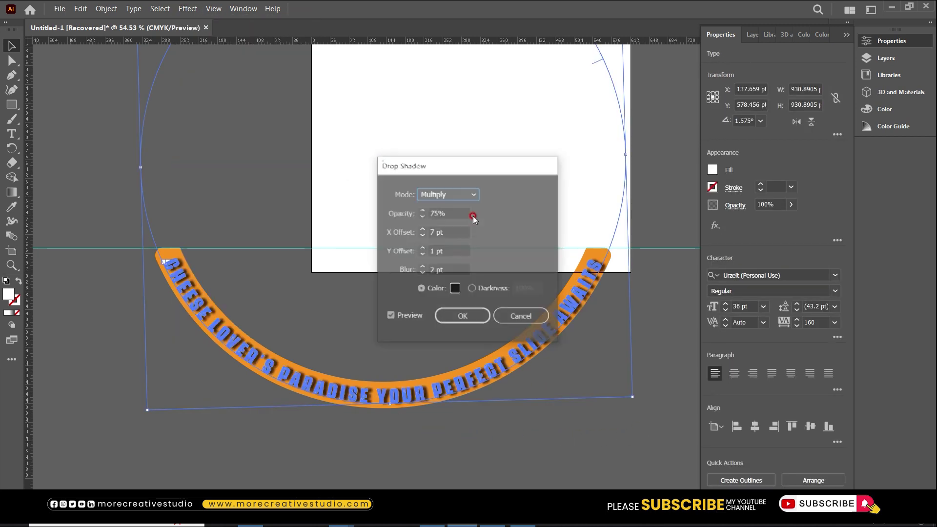
Set the shadow to 25% opacity, 1 pt X/Y offsets and 1 pt blur.
{"action": "left_click", "coordinate": [449, 233]}
{"action": "left_click", "coordinate": [417, 233]}
{"action": "type", "text": "1"}
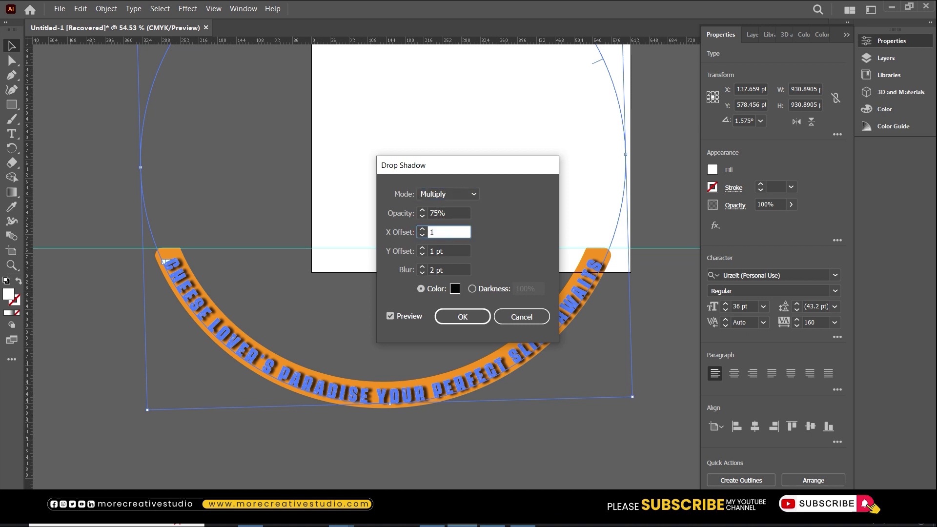
{"action": "left_click", "coordinate": [453, 270]}
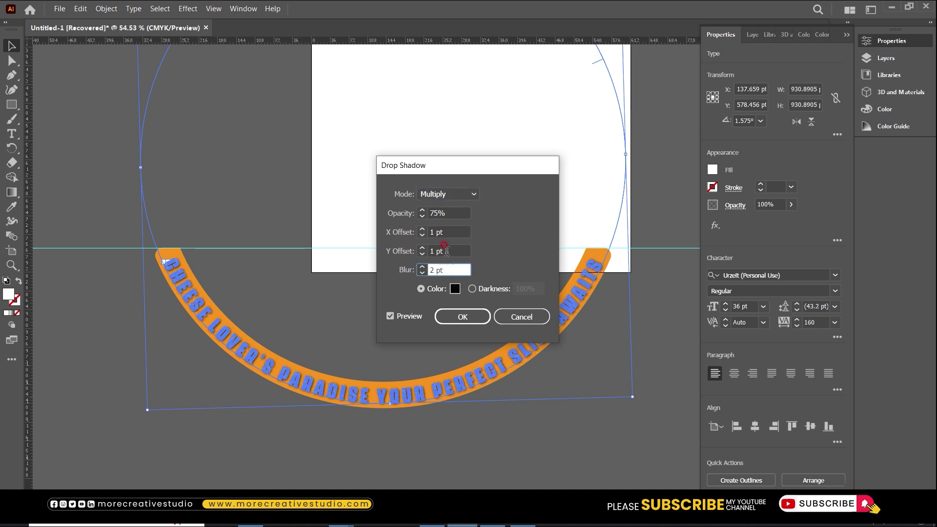
{"action": "left_click", "coordinate": [420, 215]}
{"action": "type", "text": "25"}
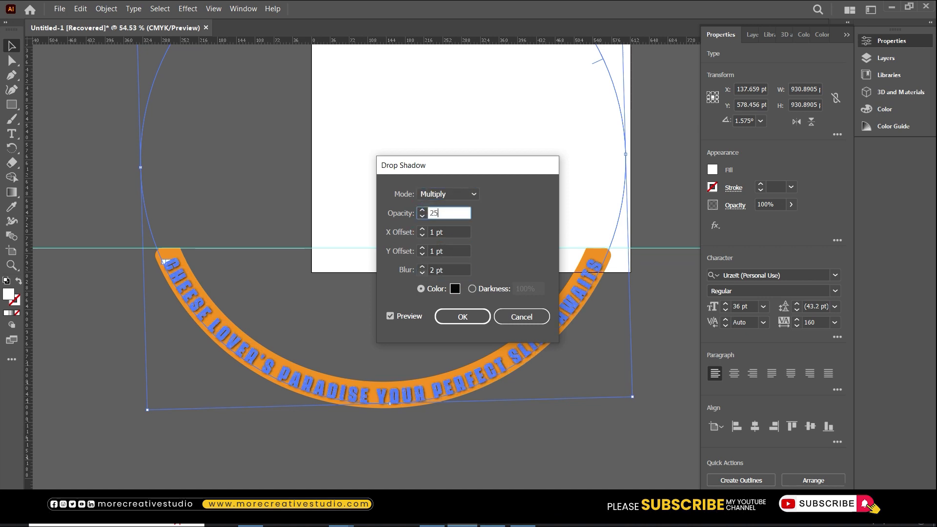
{"action": "left_click", "coordinate": [428, 269]}
{"action": "type", "text": "1"}
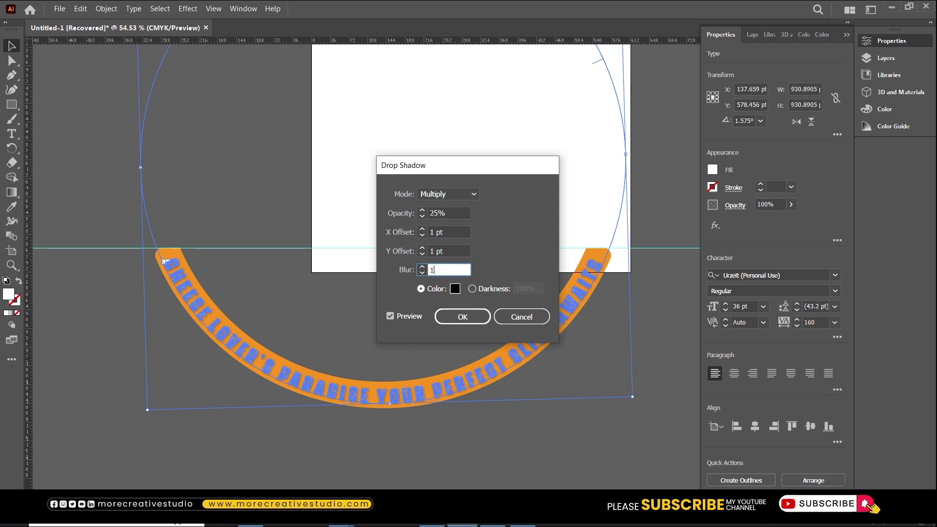
{"action": "left_click", "coordinate": [426, 344]}
{"action": "key", "text": "Return"}
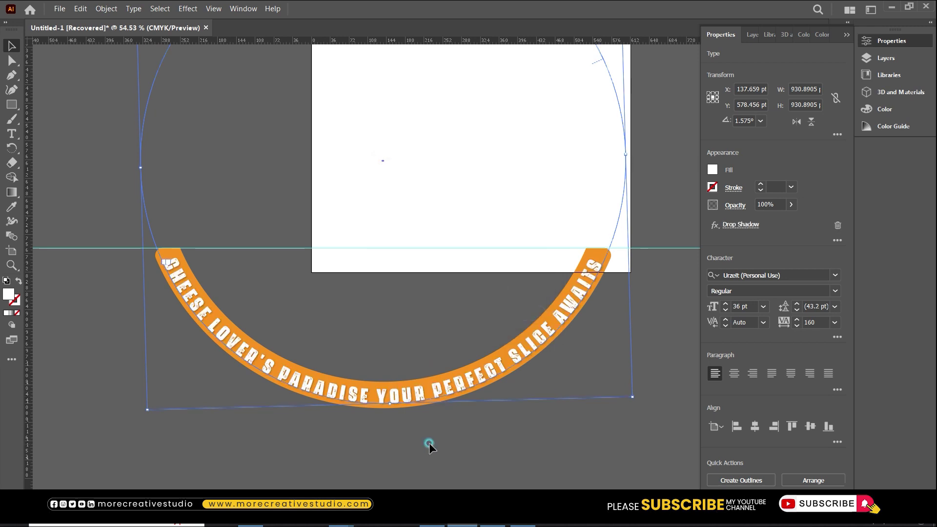
{"action": "left_click", "coordinate": [358, 454]}
{"action": "left_click", "coordinate": [405, 410]}
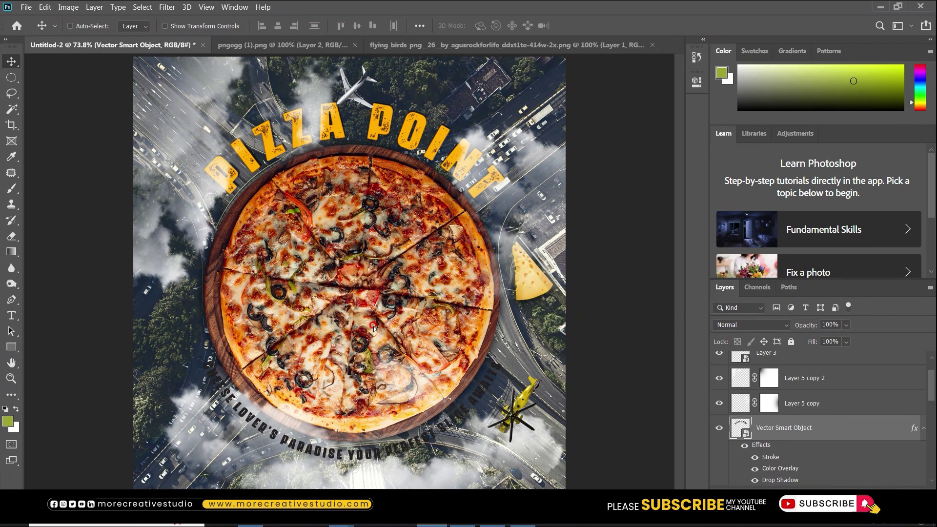
Paste the orange banner into the poster, shrink it, and centre it horizontally below the pizza.
{"action": "key", "text": "ctrl+v"}
{"action": "key", "text": "Return"}
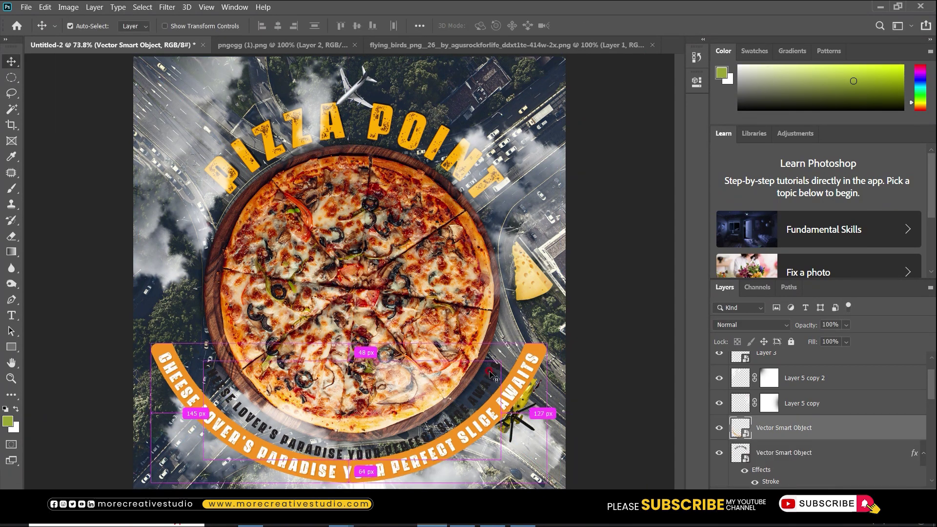
{"action": "left_click", "coordinate": [526, 369], "text": "ctrl"}
{"action": "key", "text": "ctrl+t"}
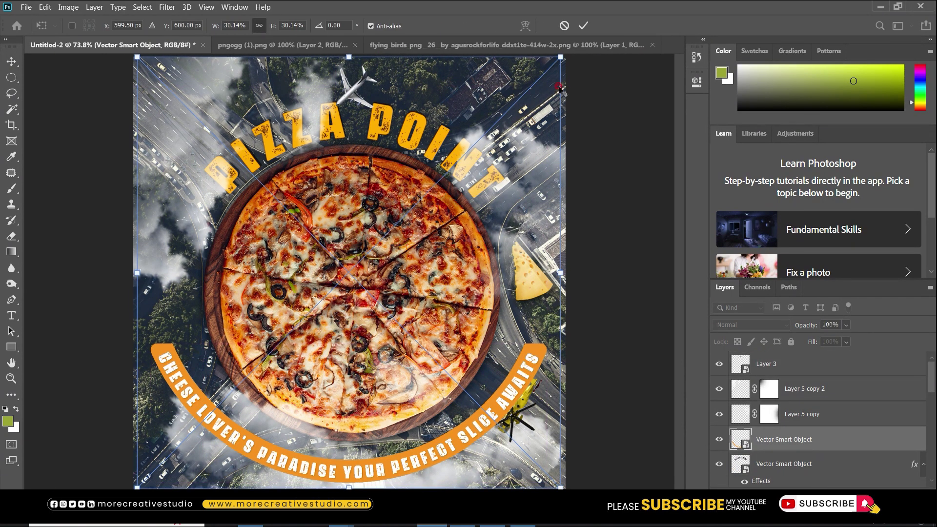
{"action": "mouse_move", "coordinate": [562, 59]}
{"action": "left_mouse_down"}
{"action": "mouse_move", "coordinate": [536, 115]}
{"action": "mouse_move", "coordinate": [520, 108]}
{"action": "left_mouse_up"}
{"action": "key", "text": "Return"}
{"action": "key", "text": "ctrl+d"}
{"action": "left_click", "coordinate": [281, 28]}
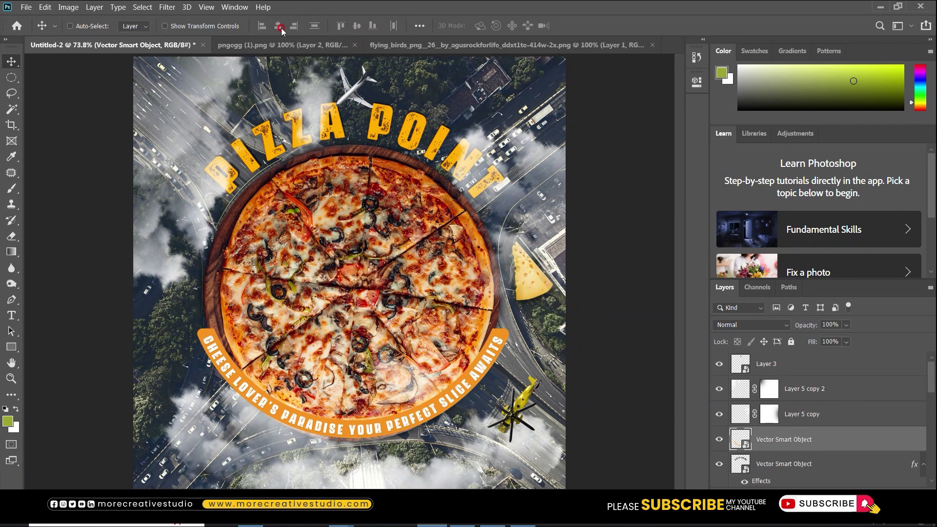
{"action": "key", "text": "Down"}
{"action": "key", "text": "Down"}
{"action": "key", "text": "Down"}
{"action": "key", "text": "Down"}
{"action": "key", "text": "Down"}
{"action": "key", "text": "Down"}
{"action": "key", "text": "Down"}
{"action": "key", "text": "Down"}
{"action": "key", "text": "Down"}
{"action": "key", "text": "Down"}
{"action": "key", "text": "Down"}
{"action": "key", "text": "Down"}
{"action": "key", "text": "Down"}
{"action": "key", "text": "Down"}
{"action": "key", "text": "Down"}
{"action": "key", "text": "Down"}
{"action": "key", "text": "Down"}
{"action": "key", "text": "Down"}
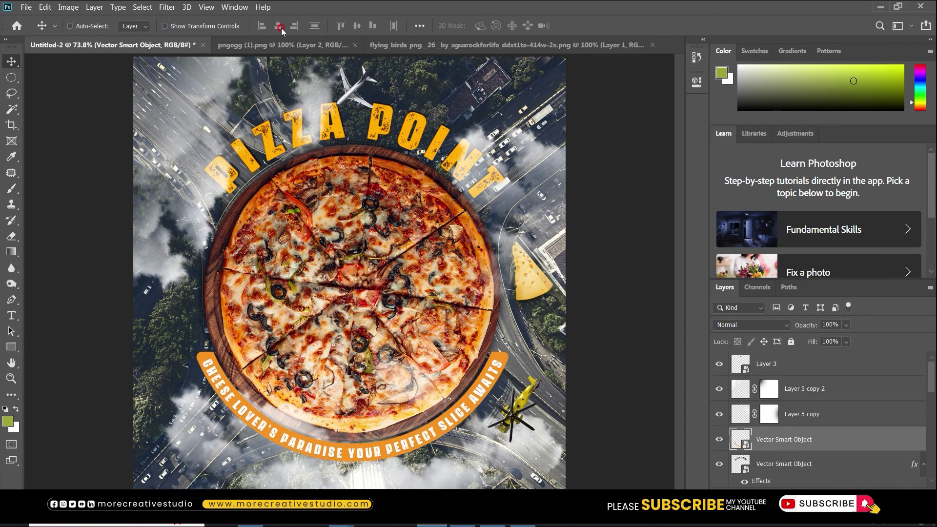
Shrink the banner slightly more, nudge it lower, and move its layer down two levels.
{"action": "key", "text": "ctrl+t"}
{"action": "left_click_drag", "start_coordinate": [519, 126], "coordinate": [508, 131]}
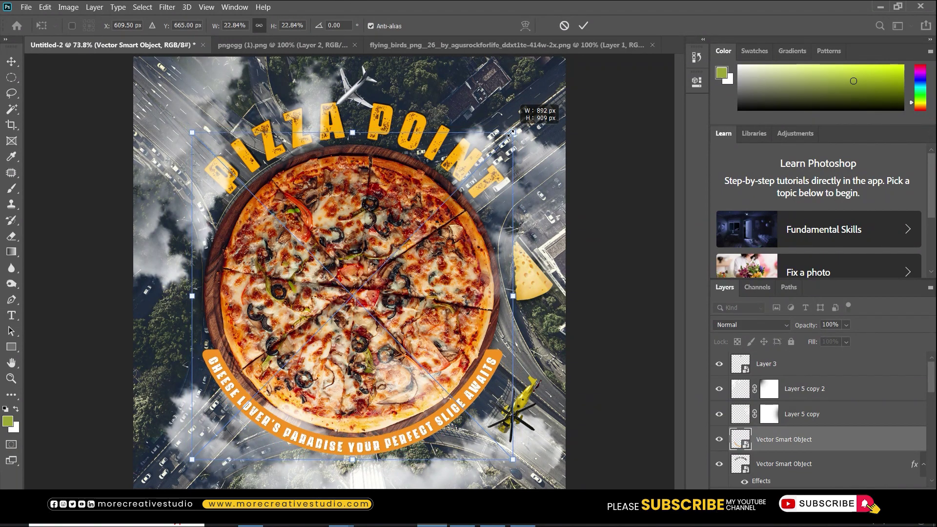
{"action": "key", "text": "Return"}
{"action": "key", "text": "Down"}
{"action": "key", "text": "Down"}
{"action": "key", "text": "Down"}
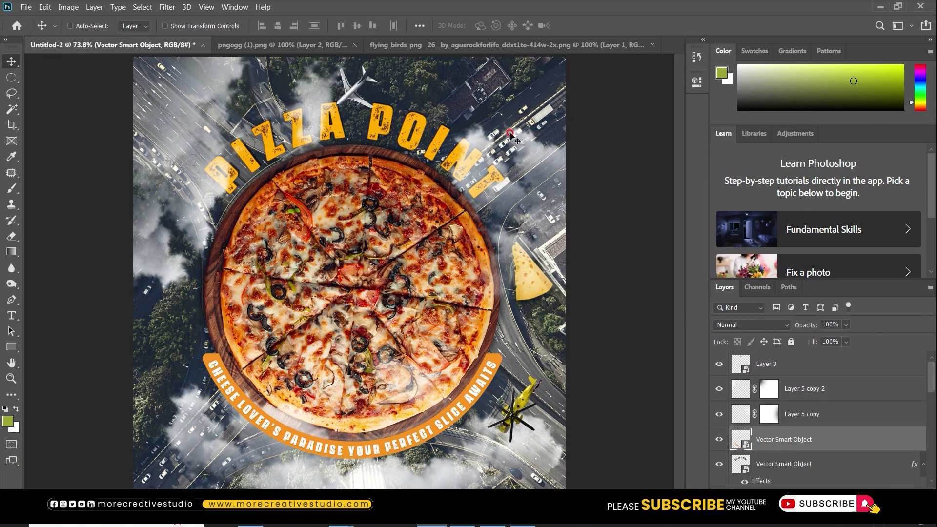
{"action": "key", "text": "ctrl+bracketleft"}
{"action": "key", "text": "ctrl+bracketleft"}
{"action": "key", "text": "ctrl+bracketleft"}
{"action": "key", "text": "ctrl+bracketleft"}
{"action": "key", "text": "ctrl+bracketleft"}
{"action": "key", "text": "ctrl+bracketleft"}
{"action": "key", "text": "ctrl+bracketleft"}
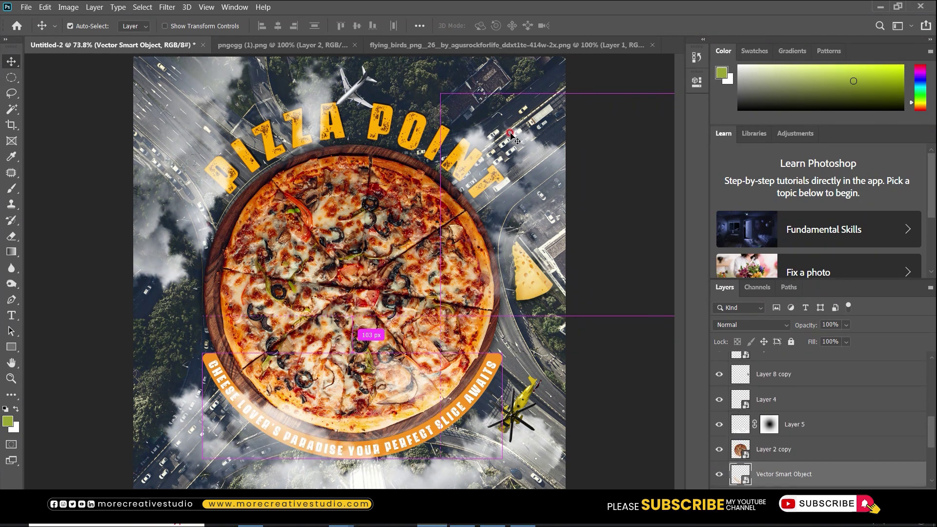
{"action": "key", "text": "ctrl+bracketleft"}
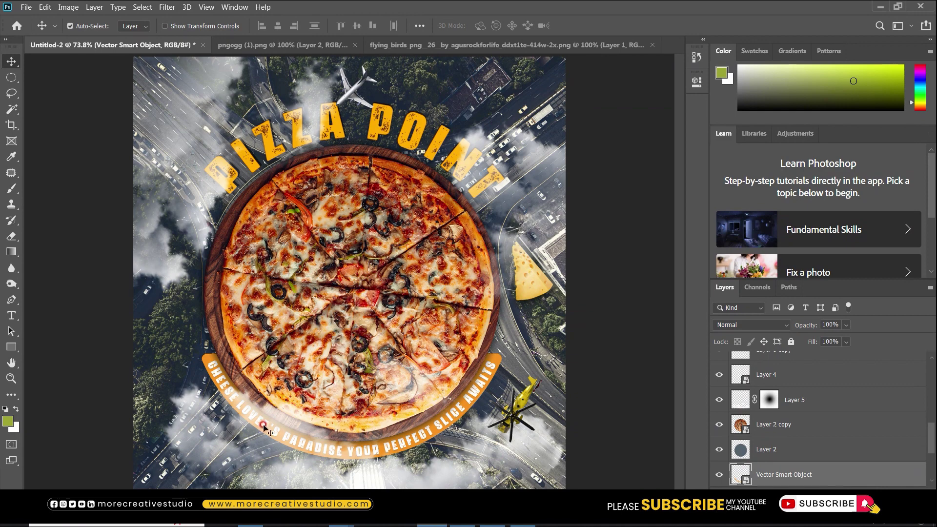
Add a Curves adjustment layer clipped to the pizza layer.
{"action": "left_click_drag", "start_coordinate": [264, 427], "coordinate": [268, 428]}
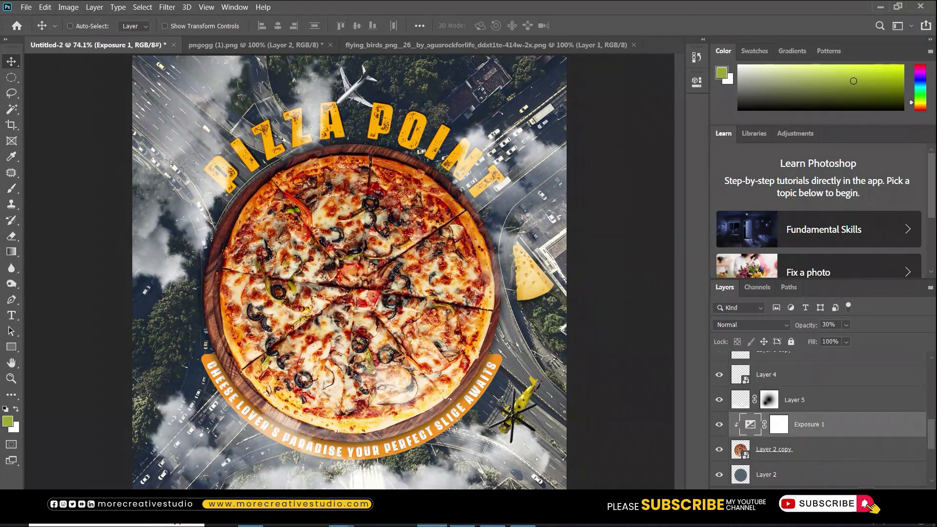
{"action": "left_click", "coordinate": [878, 495]}
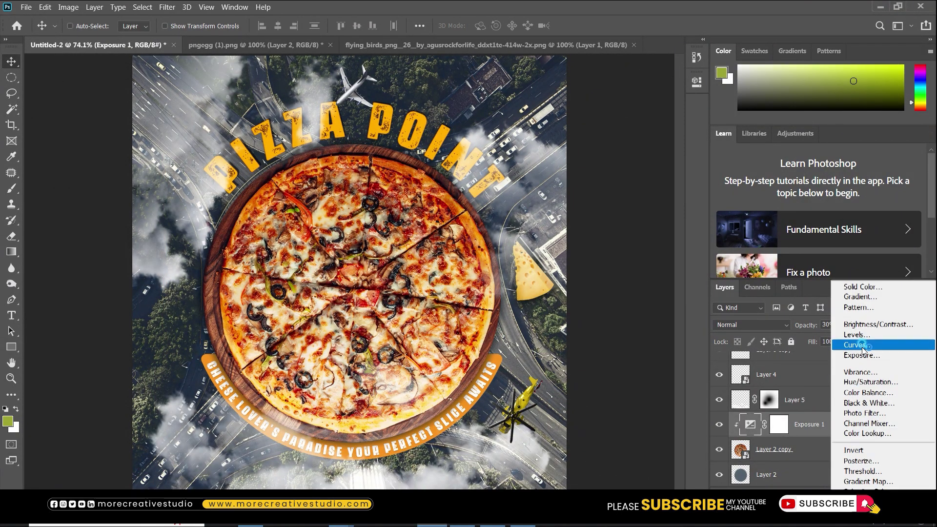
{"action": "left_click", "coordinate": [863, 347]}
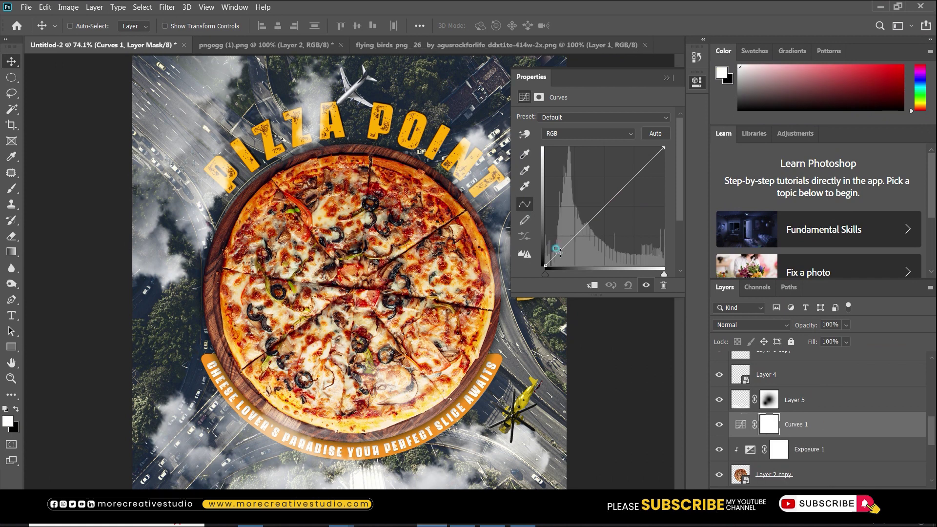
{"action": "left_click_drag", "start_coordinate": [559, 252], "coordinate": [564, 254]}
{"action": "left_click", "coordinate": [592, 279]}
Shape an S-curve to deepen the pizza's contrast and lower the Curves layer to 20% opacity.
{"action": "left_click", "coordinate": [623, 191]}
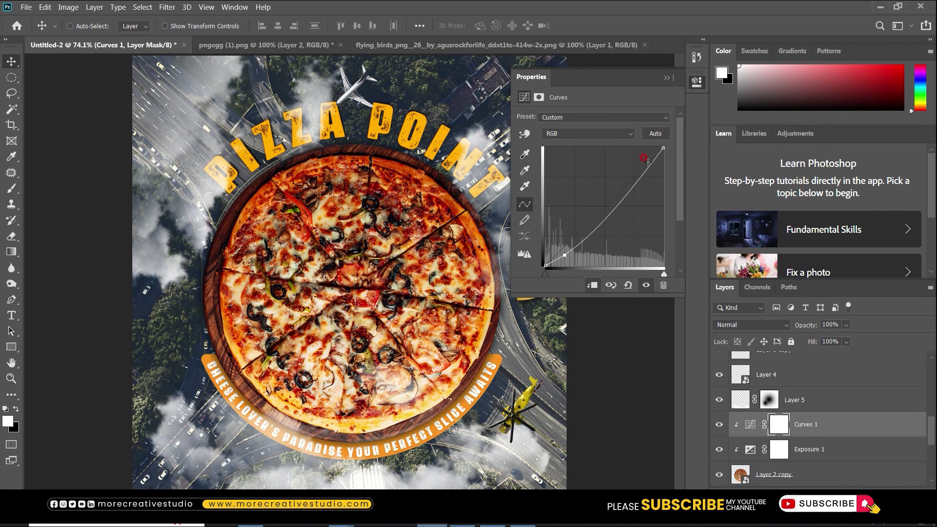
{"action": "left_click_drag", "start_coordinate": [652, 159], "coordinate": [648, 156]}
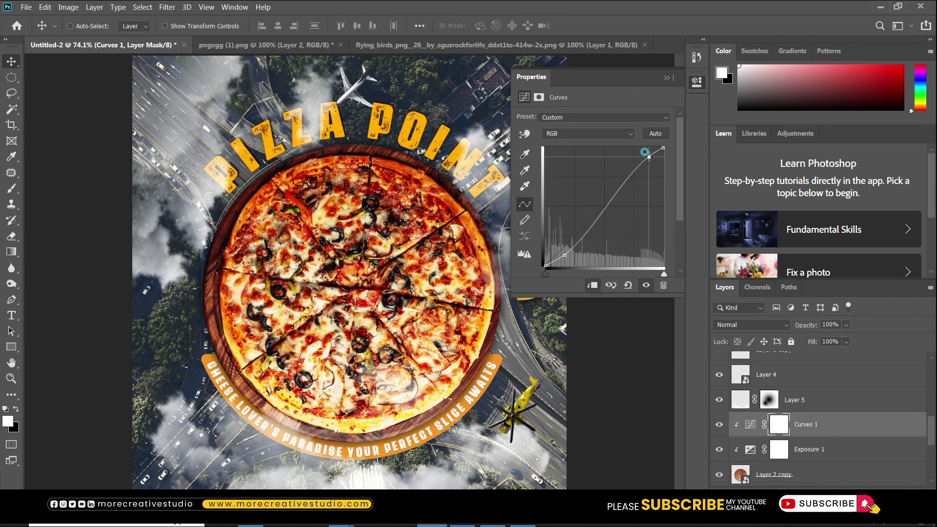
{"action": "left_click_drag", "start_coordinate": [649, 155], "coordinate": [644, 162]}
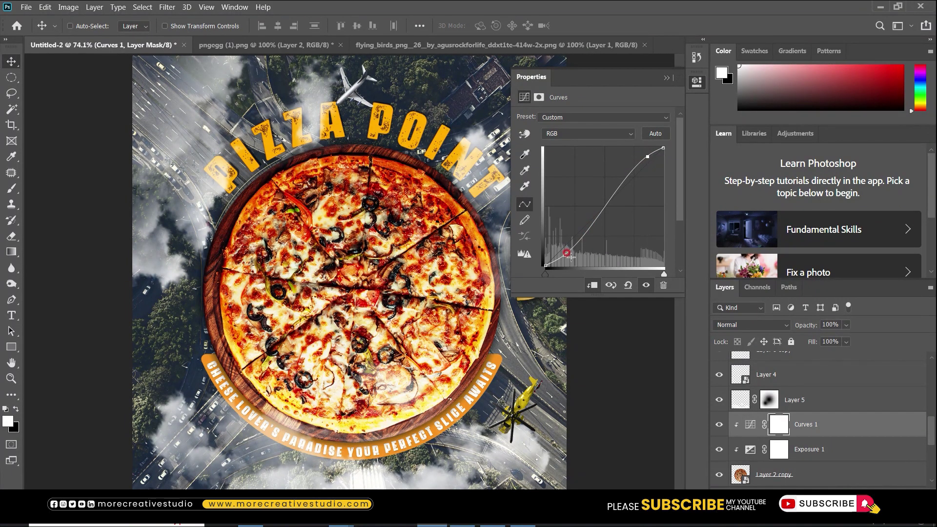
{"action": "left_click_drag", "start_coordinate": [565, 254], "coordinate": [569, 254]}
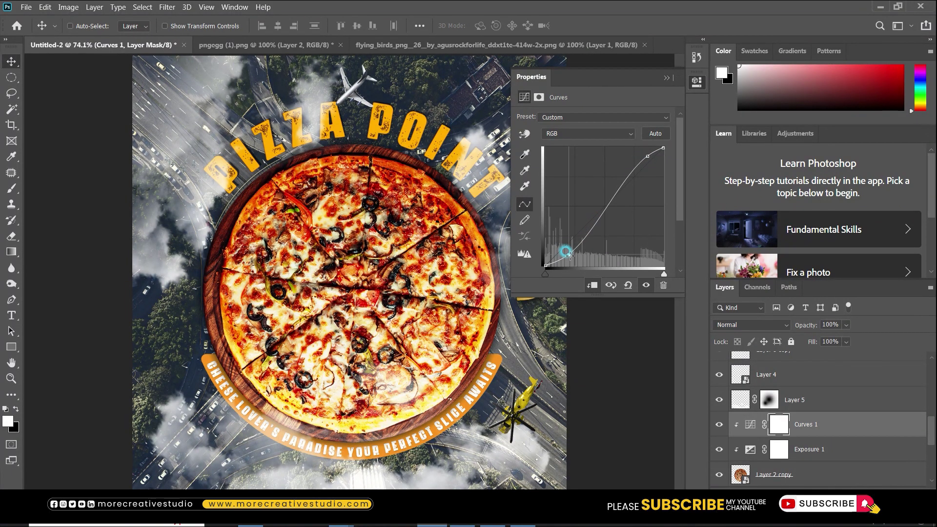
{"action": "left_click", "coordinate": [665, 78]}
{"action": "left_click", "coordinate": [719, 424]}
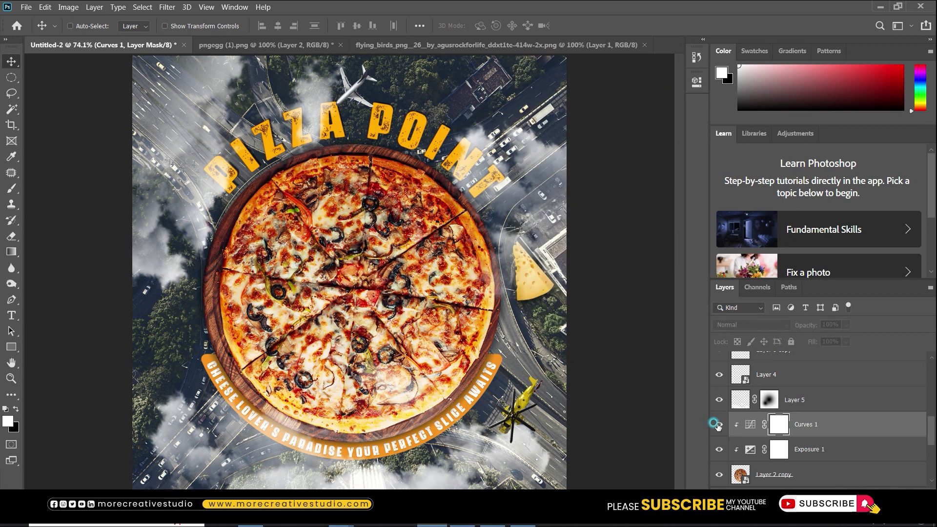
{"action": "key", "text": "2"}
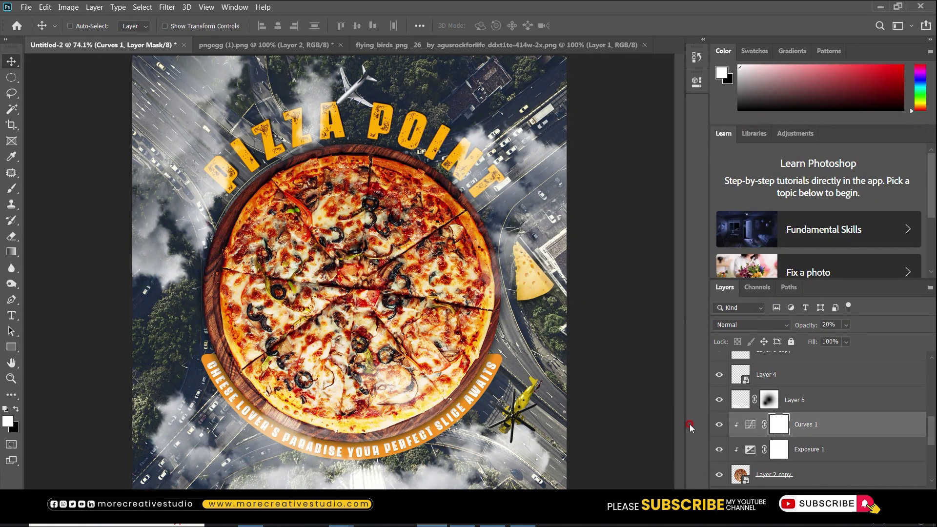
Compare with Curves 1 off and on, then view the whole poster with panels hidden.
{"action": "left_click", "coordinate": [719, 424]}
{"action": "left_click", "coordinate": [719, 424]}
{"action": "key", "text": "Tab"}
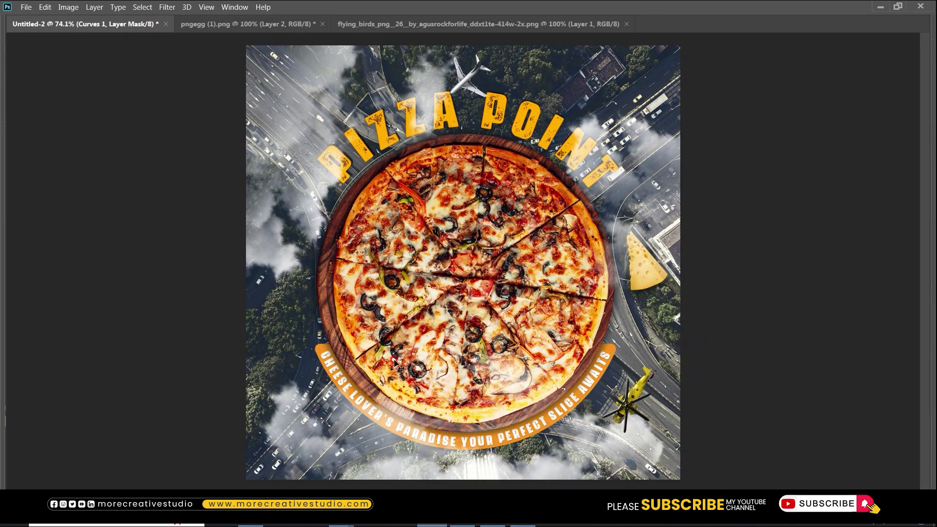
{"action": "key", "text": "ctrl+0"}
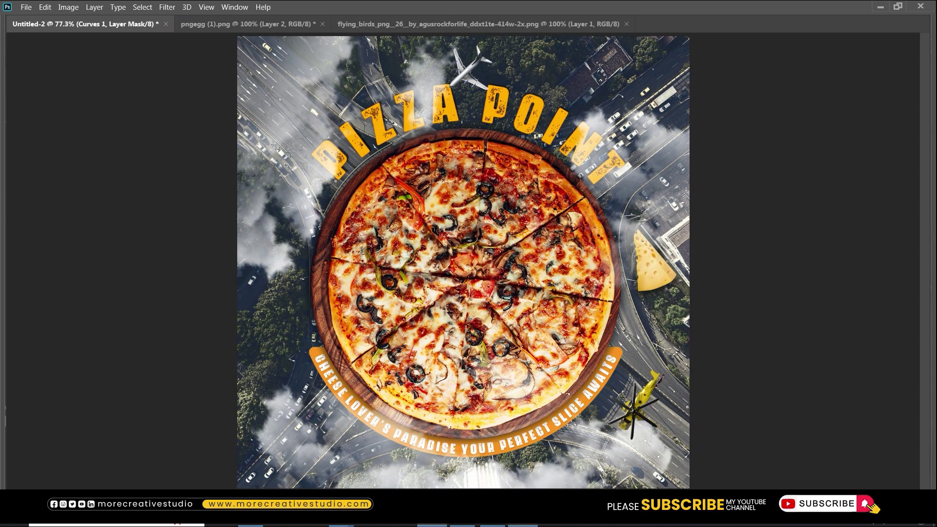